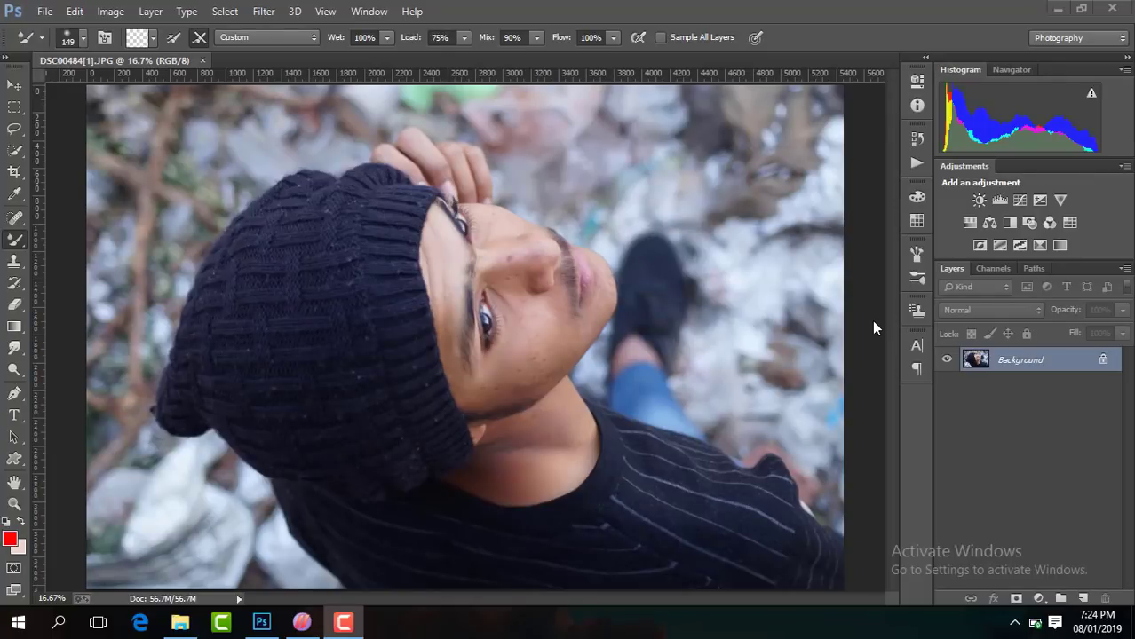
Duplicate the Background layer of DSC00484[1].JPG and load the copy into the Camera Raw Filter.
{"action": "key", "text": "ctrl+j"}
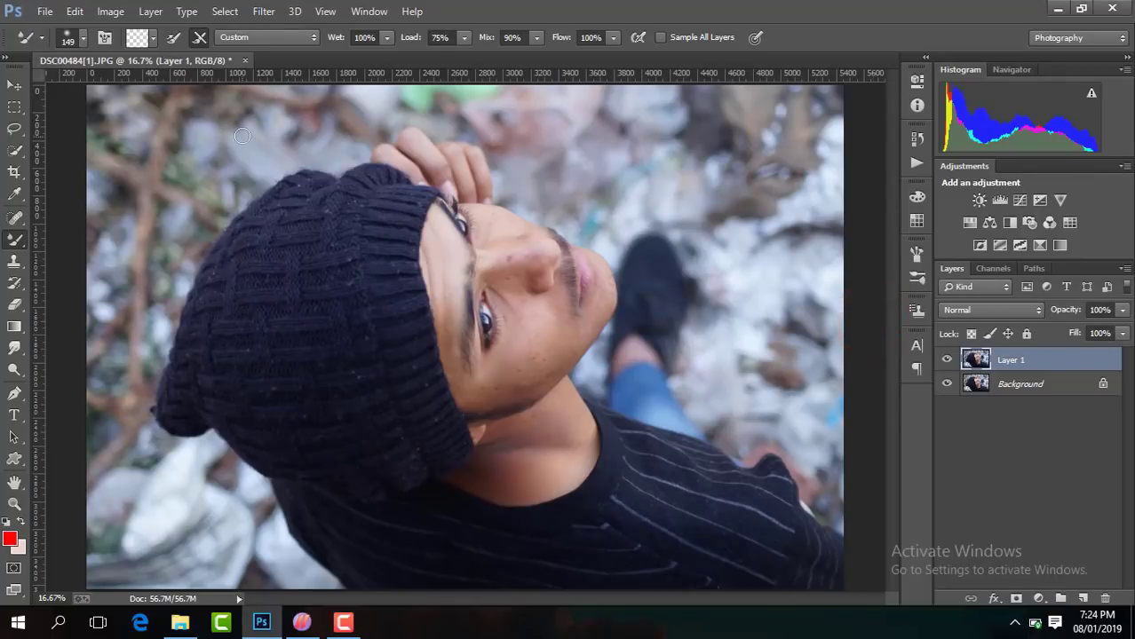
{"action": "left_click", "coordinate": [258, 10]}
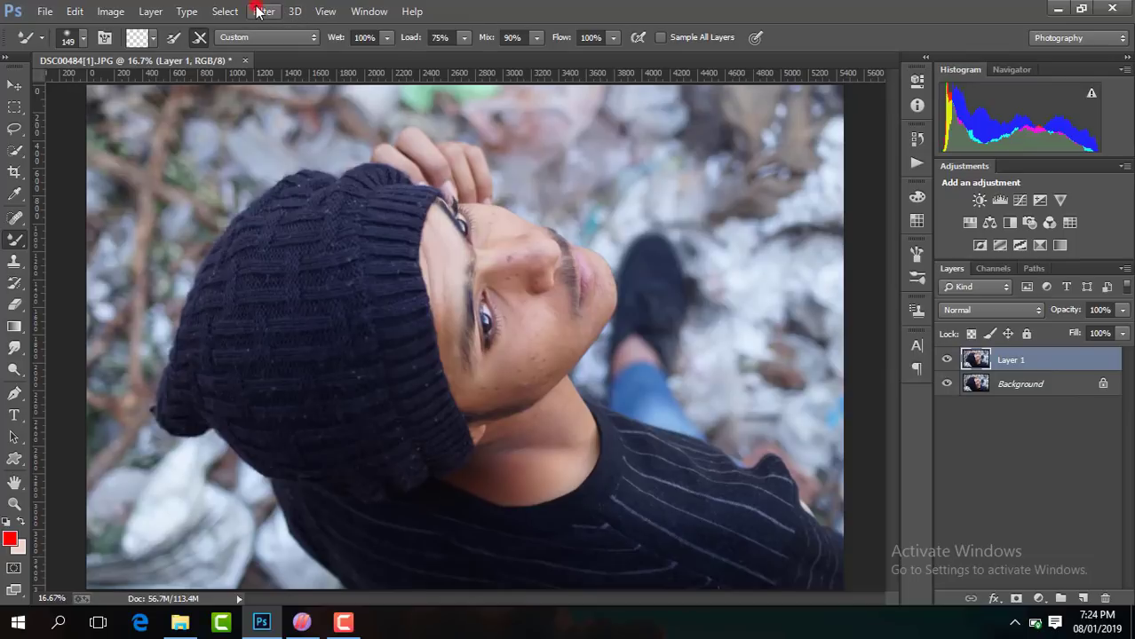
{"action": "left_click", "coordinate": [338, 102]}
{"action": "key", "text": "shift+ctrl+a"}
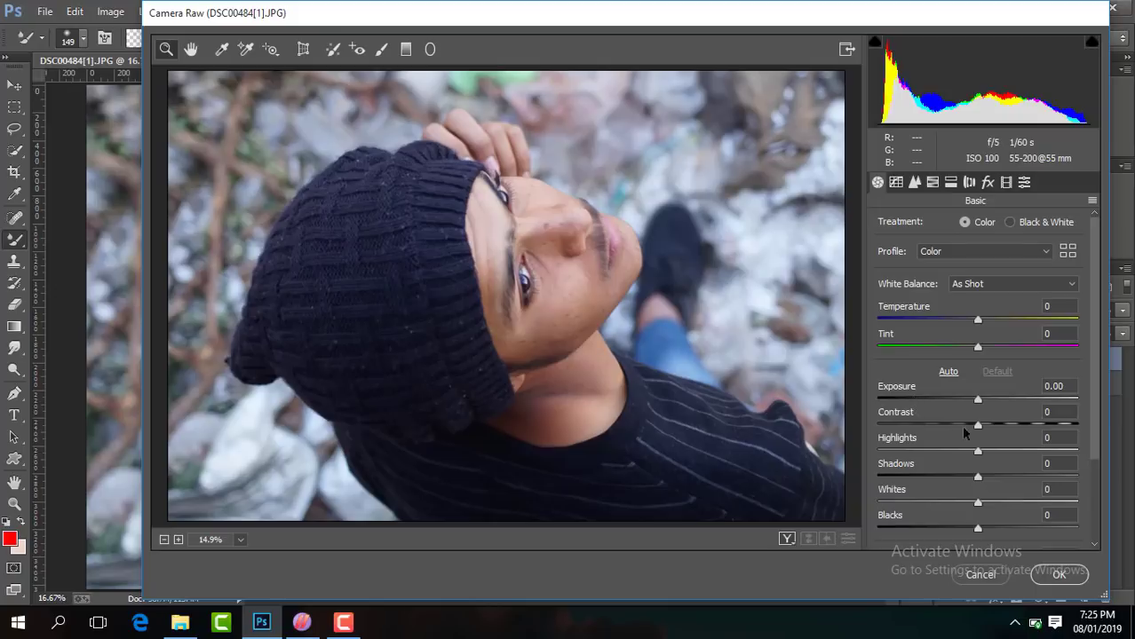
Set Highlights -35, Shadows +34, Blacks -31, Clarity +23 and Vibrance +22 in Camera Raw Basic.
{"action": "left_click_drag", "start_coordinate": [976, 455], "coordinate": [943, 455]}
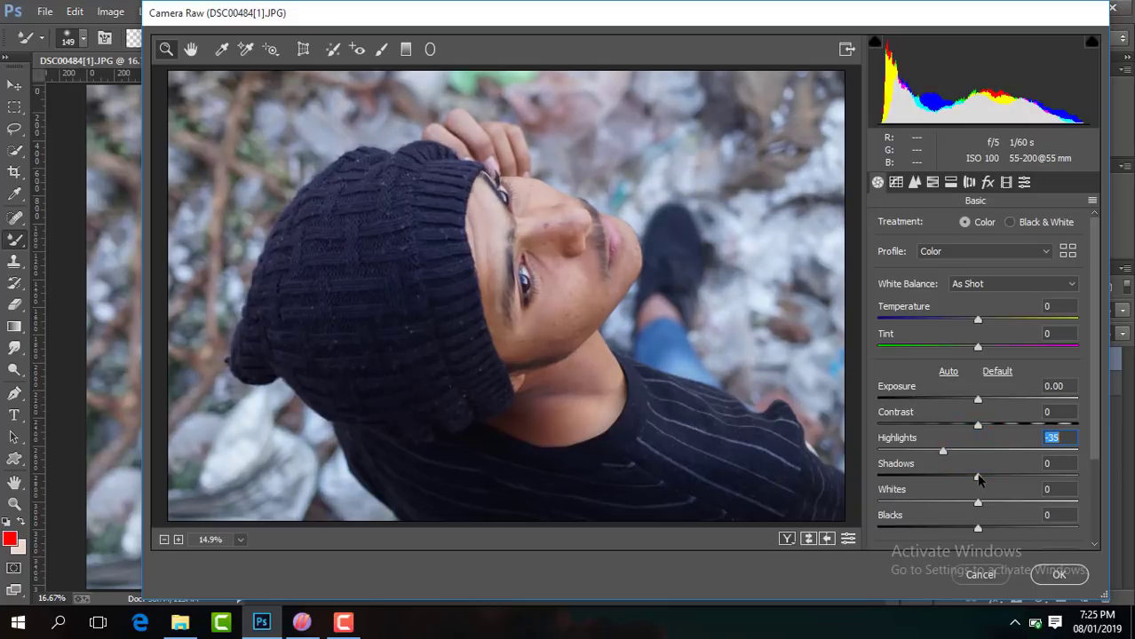
{"action": "left_click_drag", "start_coordinate": [978, 477], "coordinate": [1011, 477]}
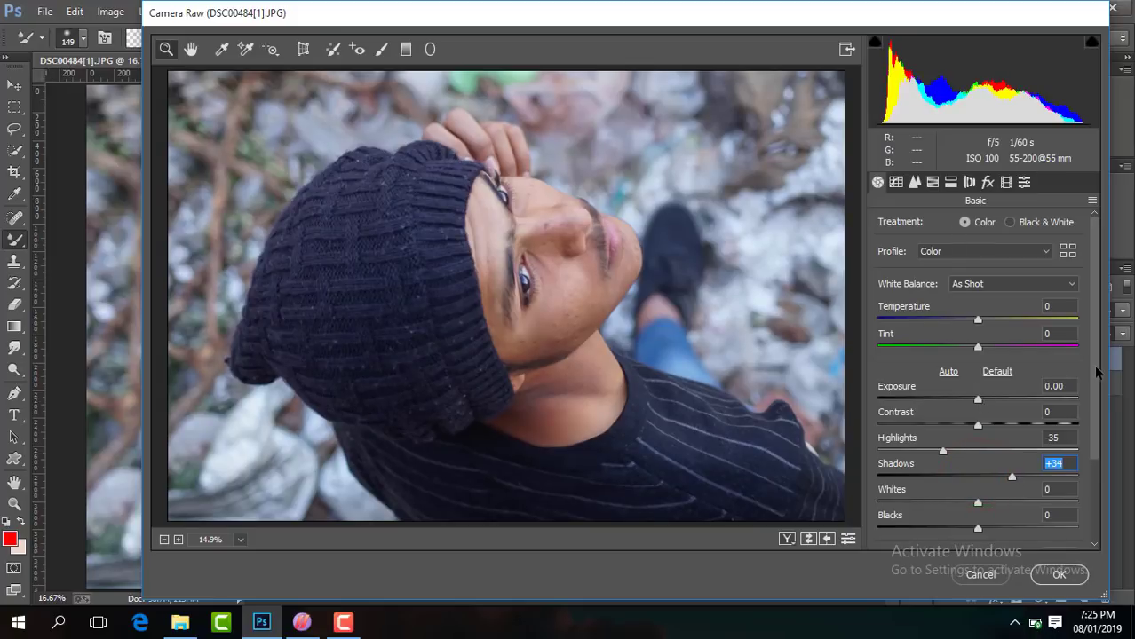
{"action": "left_click_drag", "start_coordinate": [1097, 371], "coordinate": [1097, 382]}
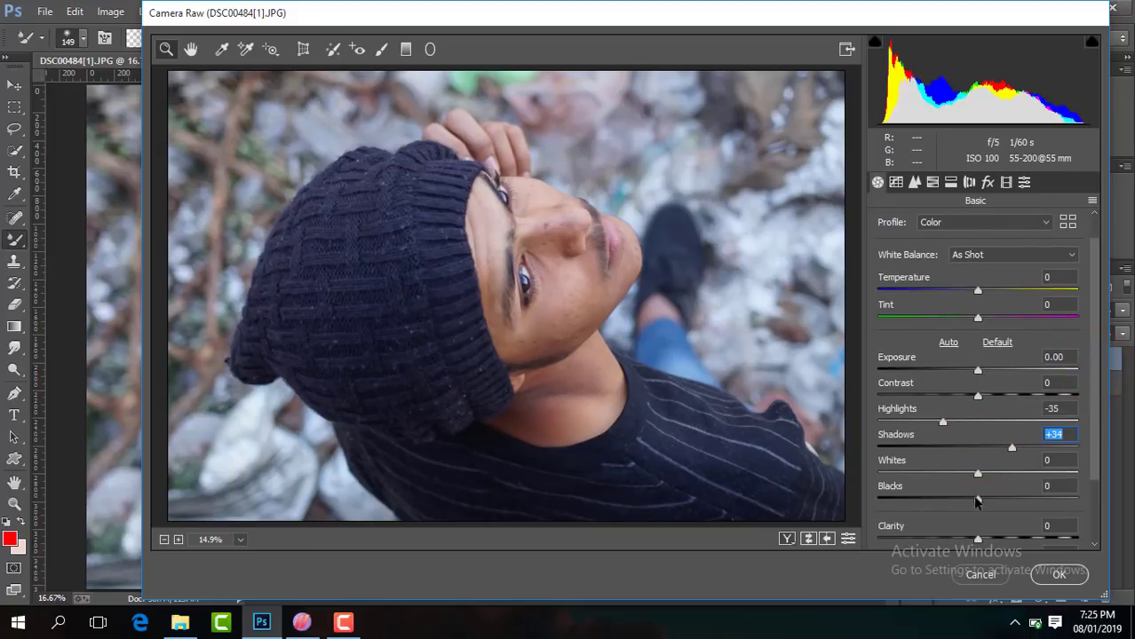
{"action": "left_click_drag", "start_coordinate": [977, 502], "coordinate": [947, 500]}
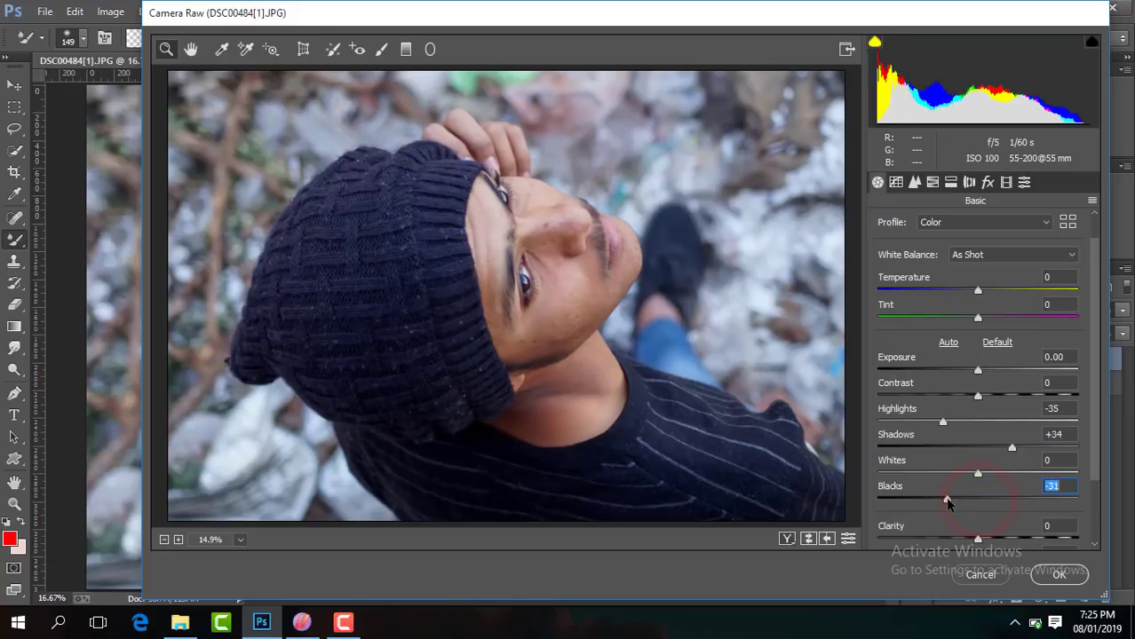
{"action": "left_click", "coordinate": [1095, 436]}
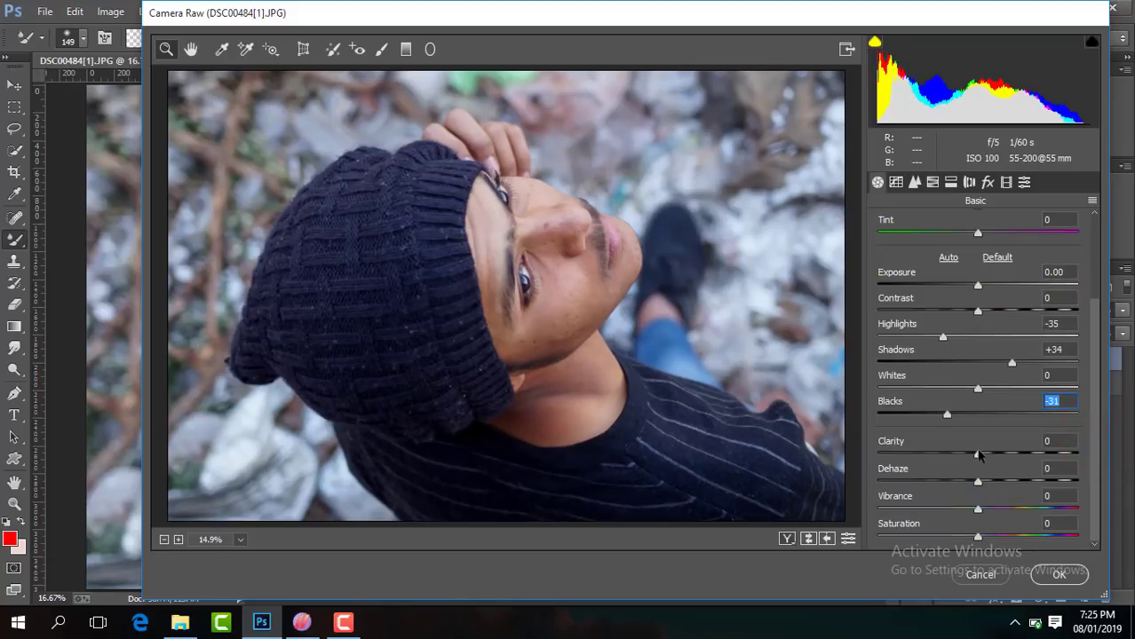
{"action": "left_click_drag", "start_coordinate": [978, 456], "coordinate": [1001, 458]}
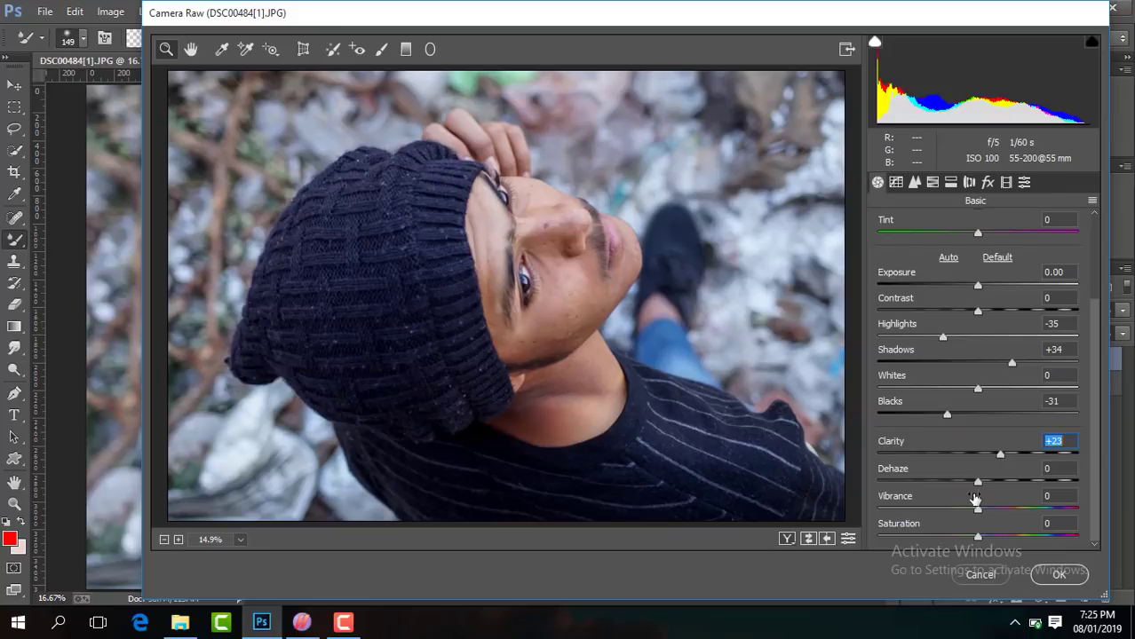
{"action": "left_click_drag", "start_coordinate": [978, 509], "coordinate": [999, 509]}
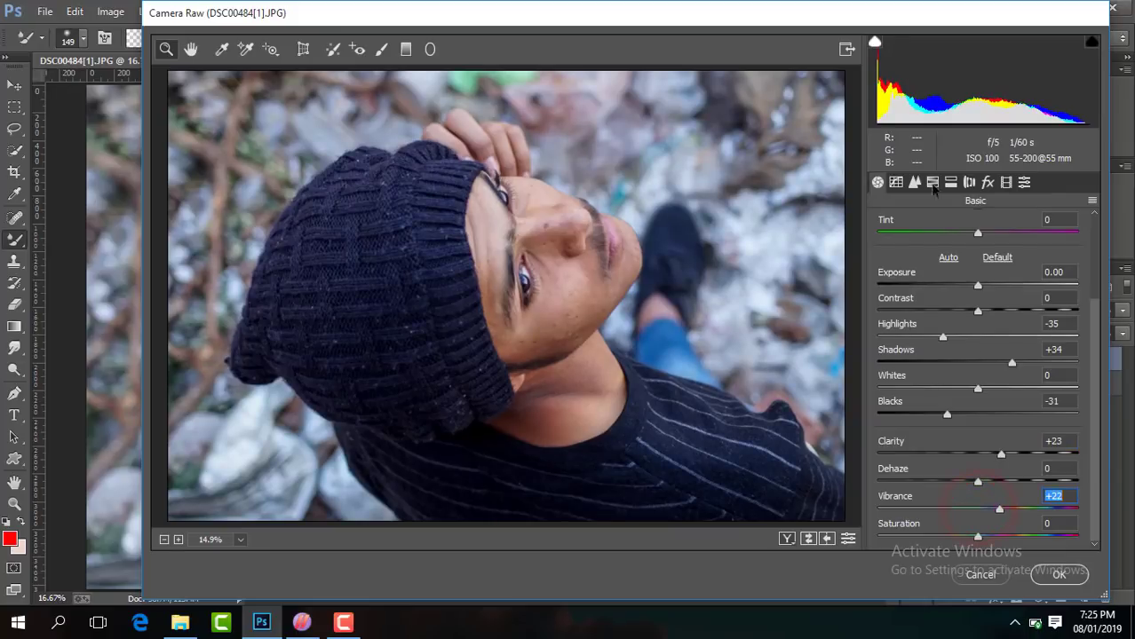
Desaturate Yellows and Greens to -100 and boost Blues saturation to about +51.
{"action": "left_click", "coordinate": [932, 182]}
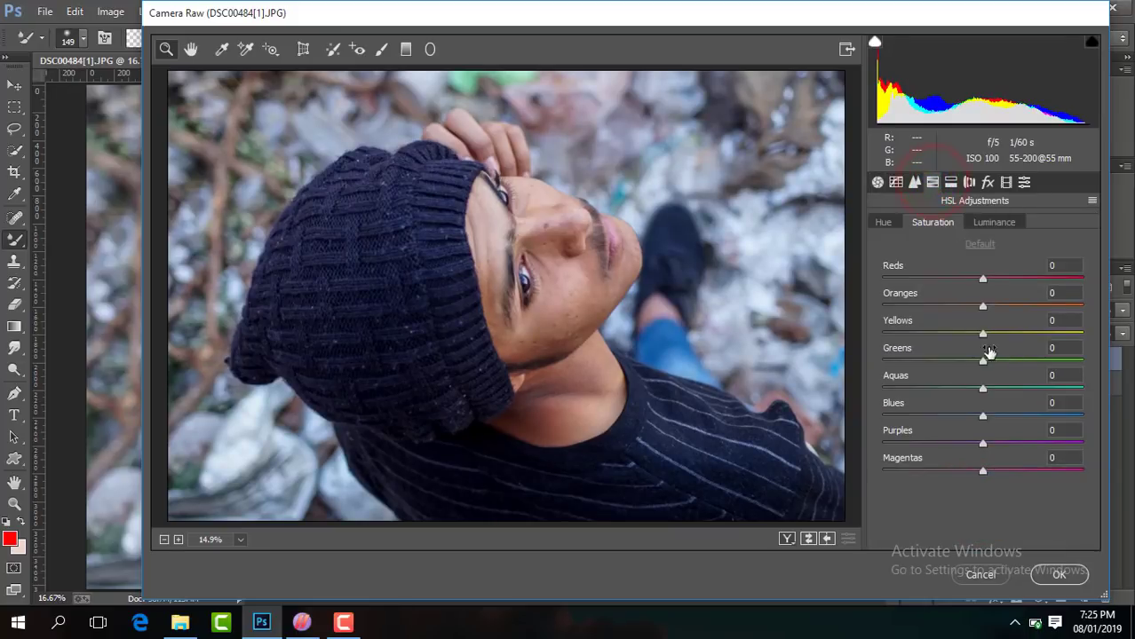
{"action": "left_click_drag", "start_coordinate": [982, 336], "coordinate": [858, 334]}
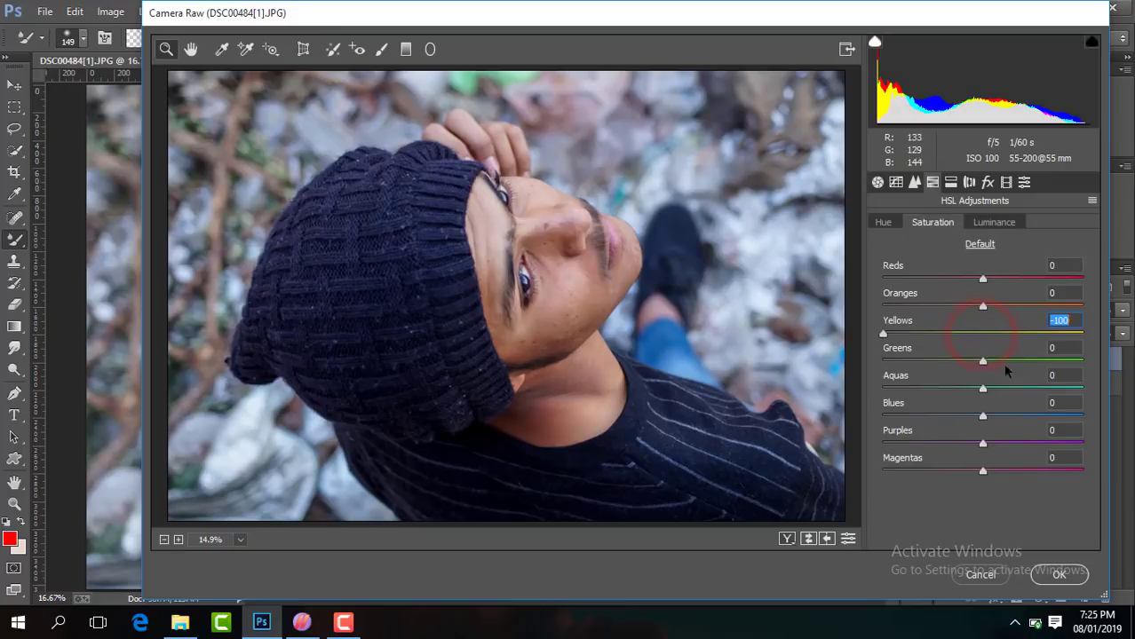
{"action": "left_click_drag", "start_coordinate": [982, 362], "coordinate": [883, 363]}
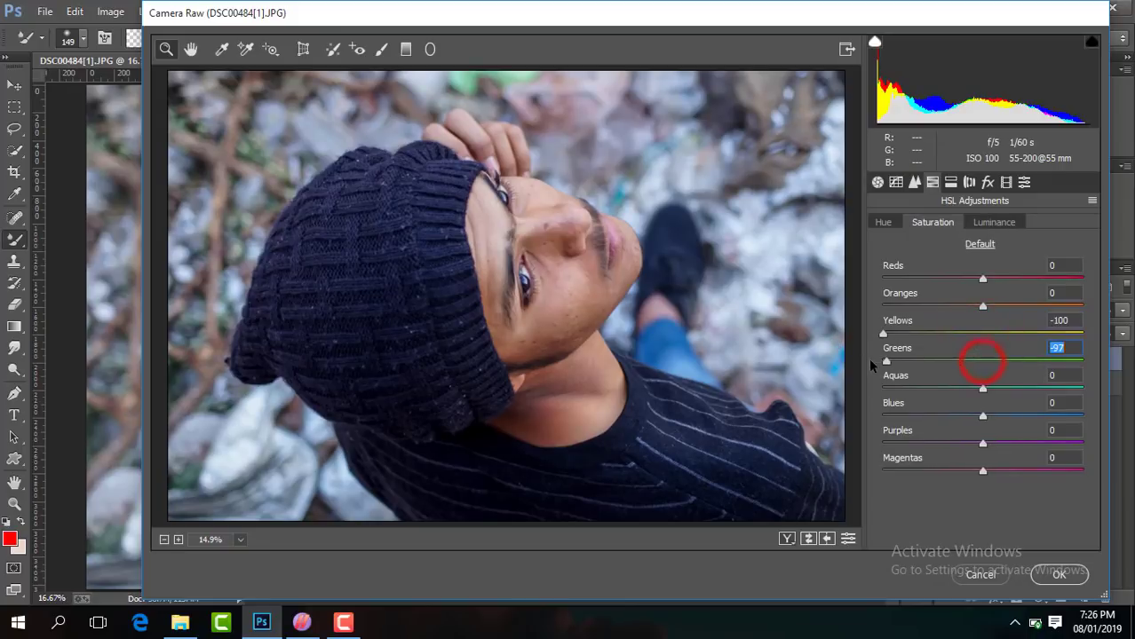
{"action": "left_click", "coordinate": [985, 414]}
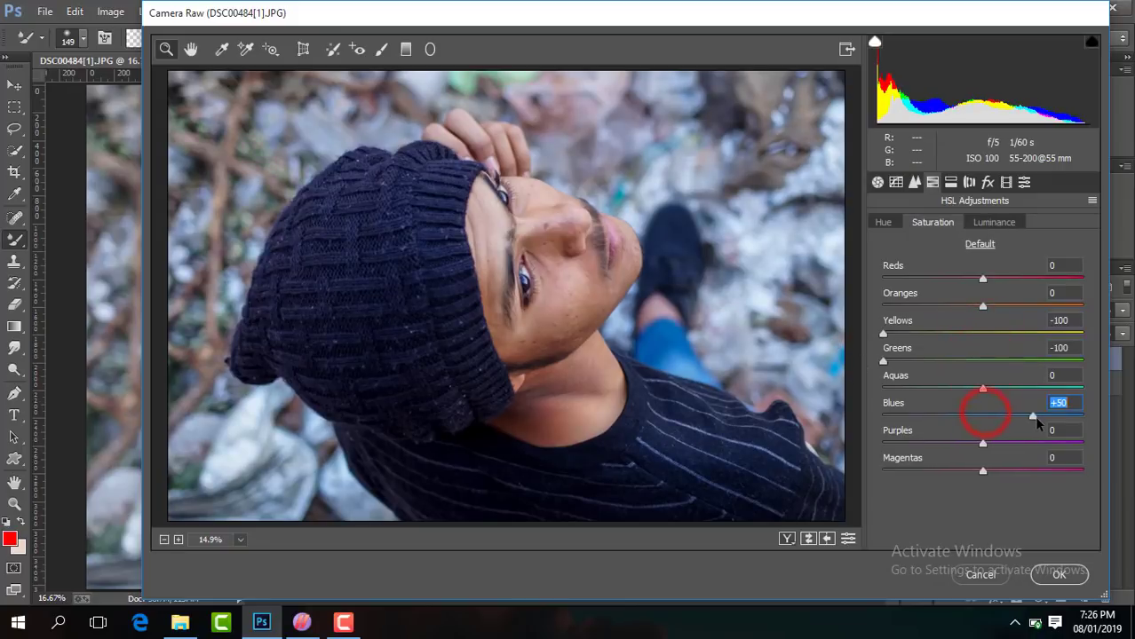
{"action": "mouse_move", "coordinate": [986, 414]}
{"action": "left_mouse_down"}
{"action": "mouse_move", "coordinate": [1033, 415]}
{"action": "mouse_move", "coordinate": [1030, 401]}
{"action": "left_mouse_up"}
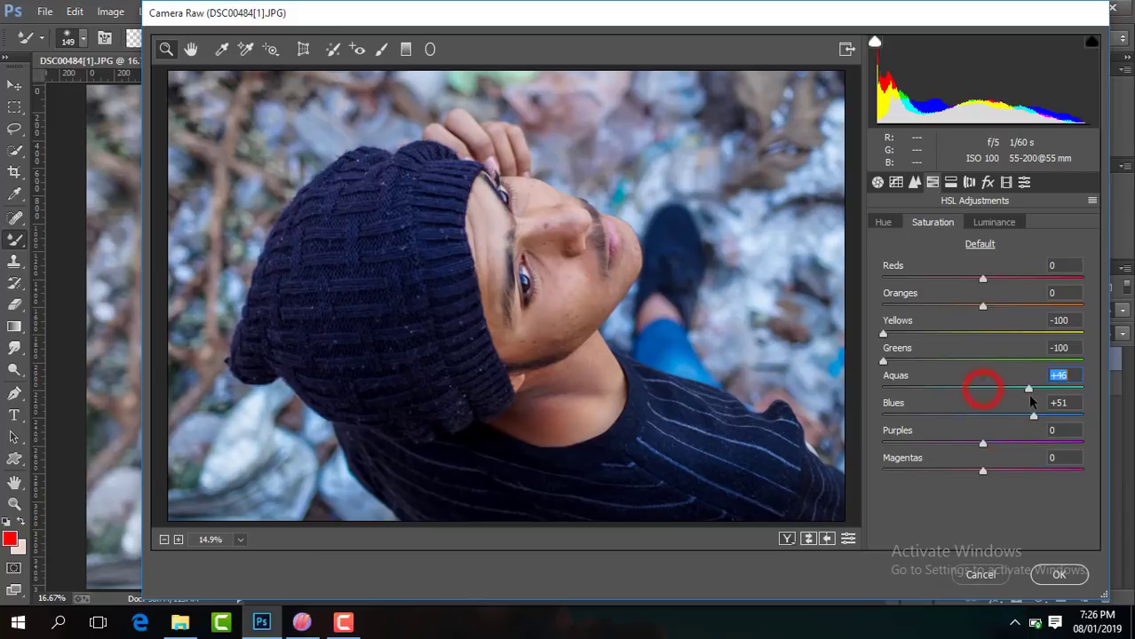
Shift the Blues hue toward cyan and raise Oranges luminance to +18.
{"action": "left_click", "coordinate": [884, 223]}
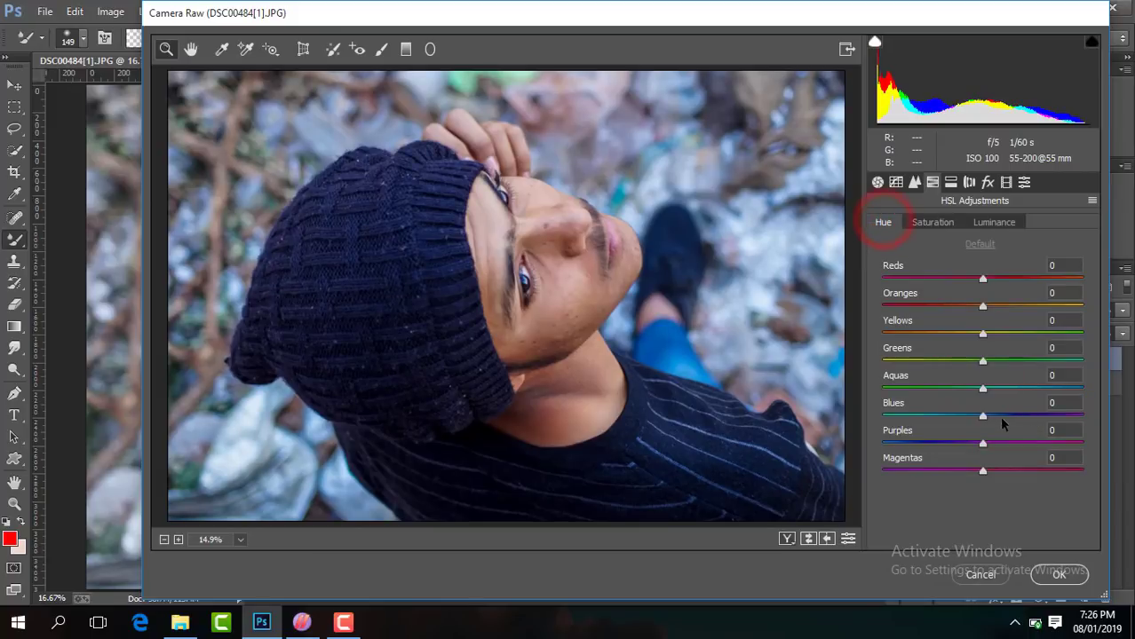
{"action": "left_click_drag", "start_coordinate": [982, 415], "coordinate": [950, 414]}
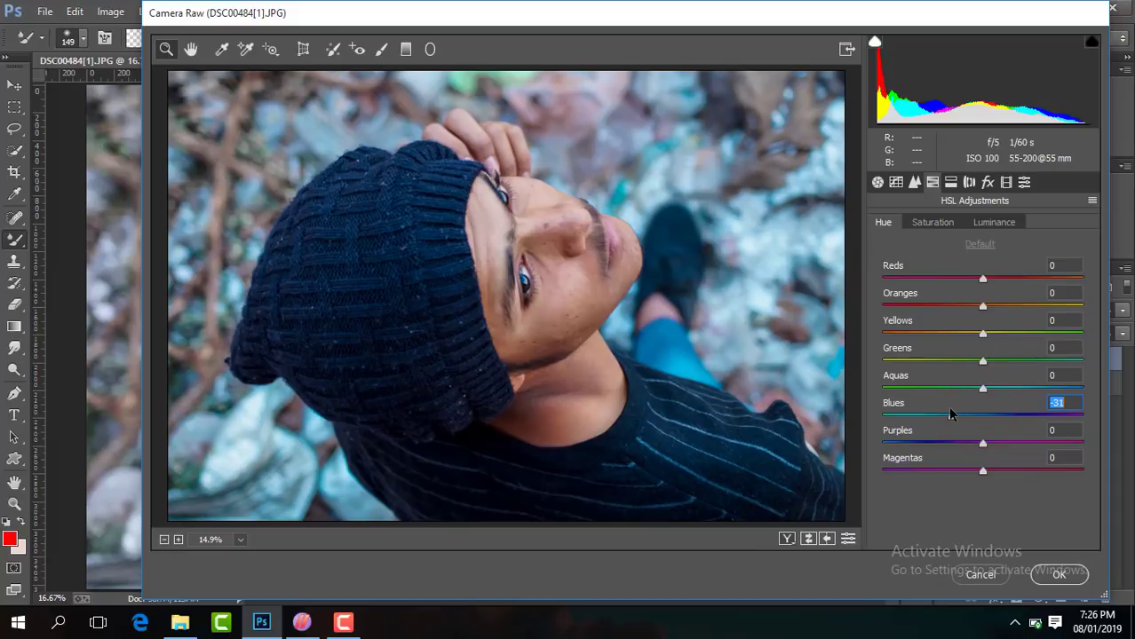
{"action": "left_click", "coordinate": [945, 223]}
{"action": "left_click", "coordinate": [993, 223]}
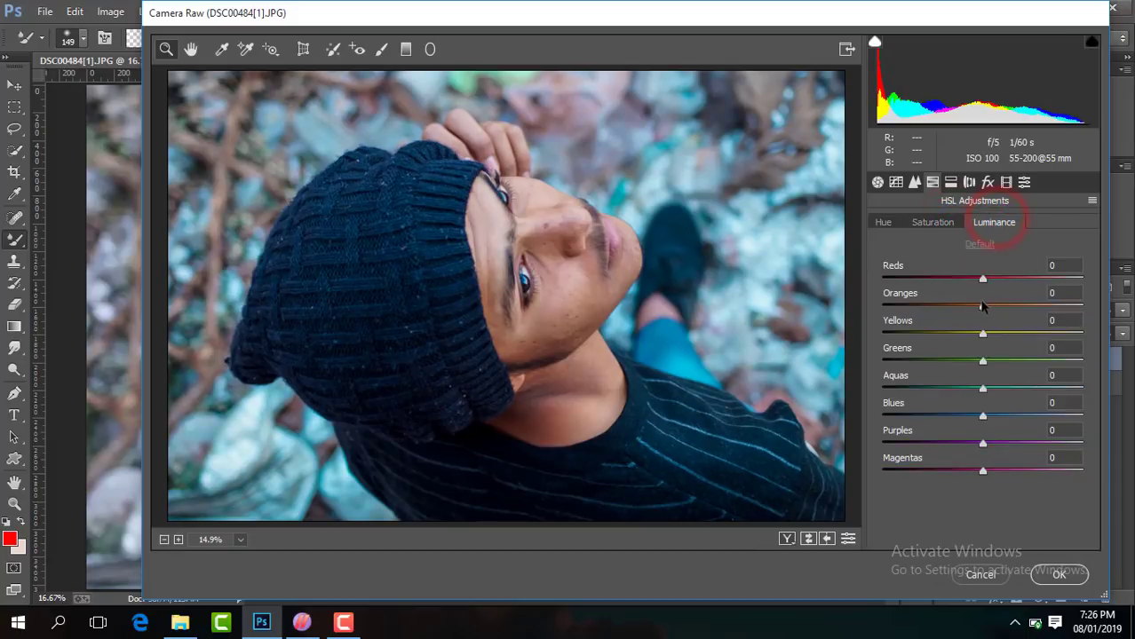
{"action": "left_click_drag", "start_coordinate": [983, 307], "coordinate": [1001, 307]}
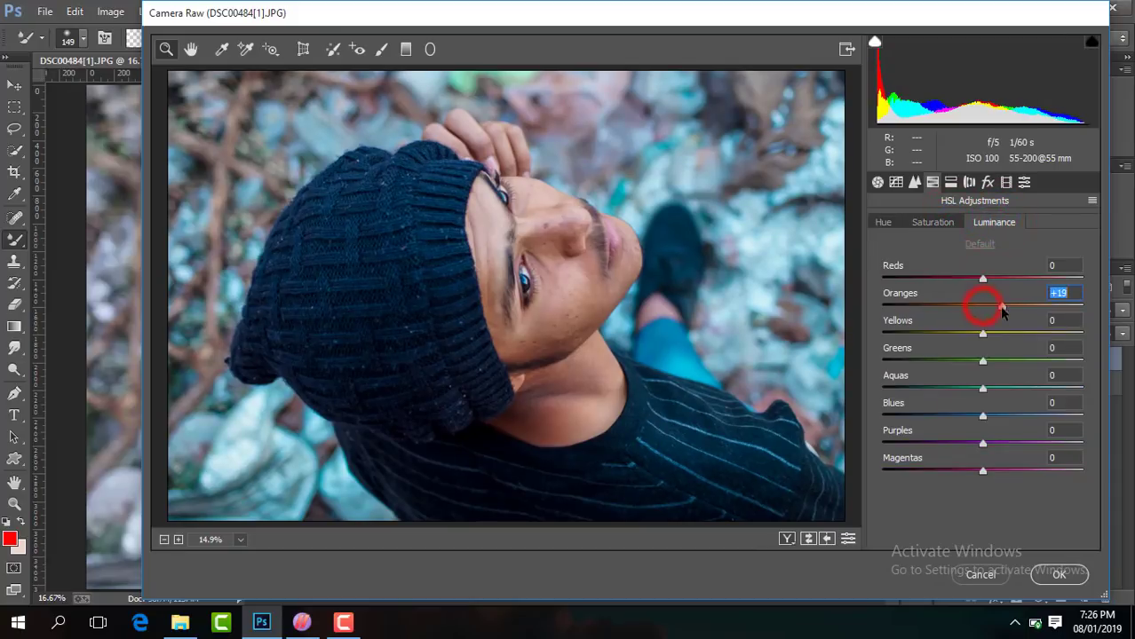
Lower Oranges saturation to -13, push Blues hue to -41 and Blues saturation to +54.
{"action": "left_click", "coordinate": [951, 221]}
{"action": "left_click_drag", "start_coordinate": [983, 307], "coordinate": [968, 307]}
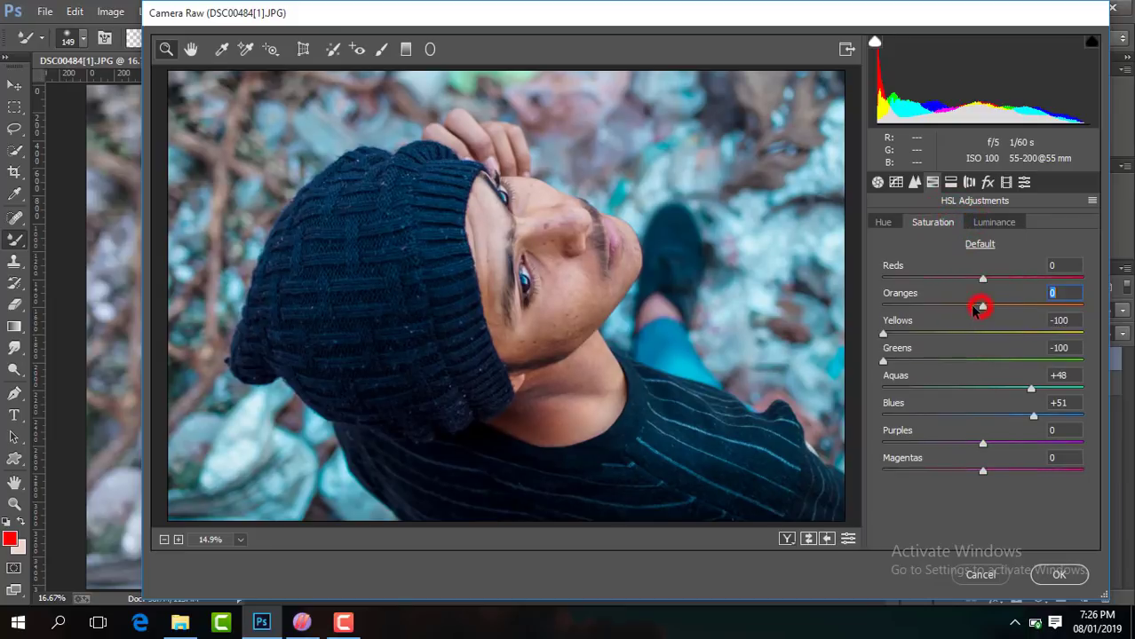
{"action": "left_click", "coordinate": [884, 223]}
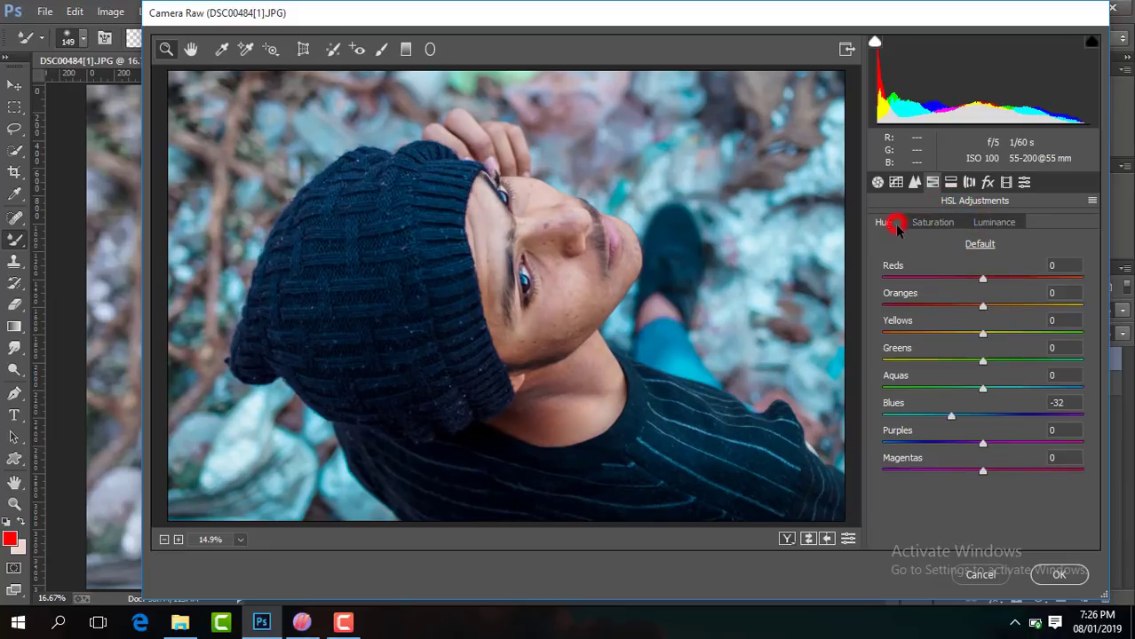
{"action": "left_click_drag", "start_coordinate": [982, 415], "coordinate": [942, 415]}
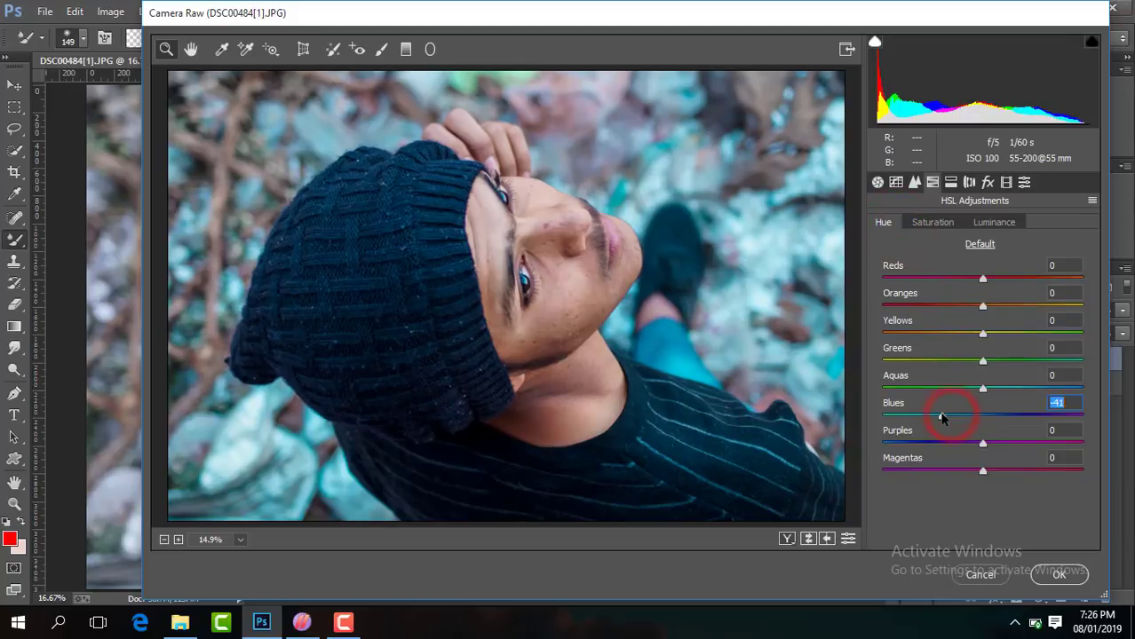
{"action": "left_click", "coordinate": [937, 227]}
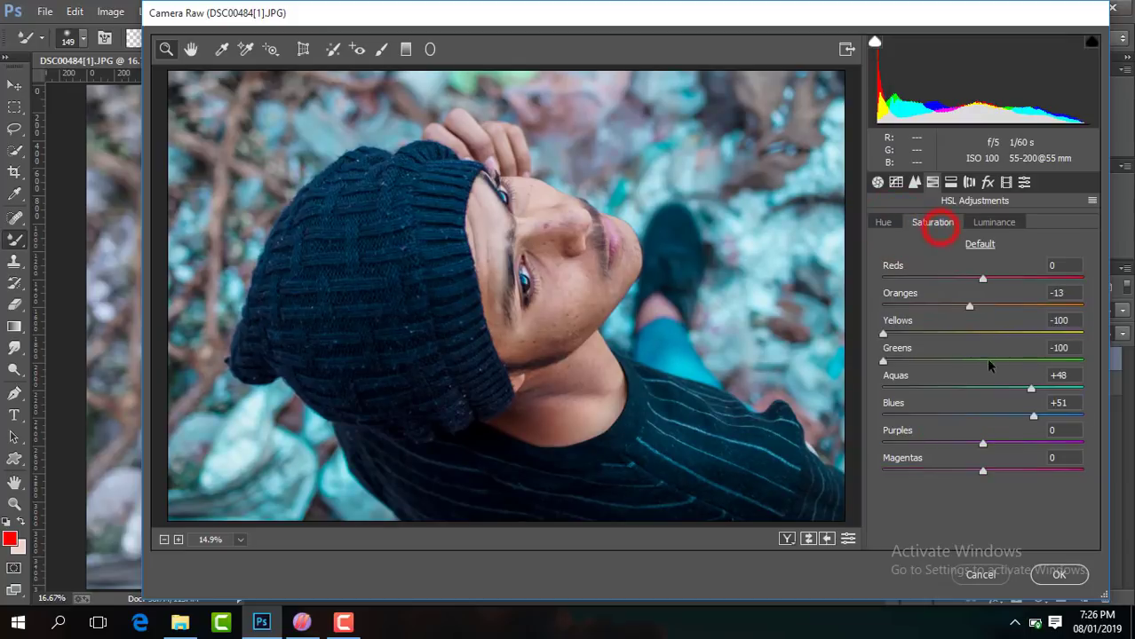
{"action": "left_click_drag", "start_coordinate": [1035, 418], "coordinate": [1037, 418]}
Sharpen to amount 48, reduce luminance noise, and set a -35 post-crop vignette.
{"action": "left_click", "coordinate": [915, 182]}
{"action": "left_click_drag", "start_coordinate": [878, 250], "coordinate": [942, 249]}
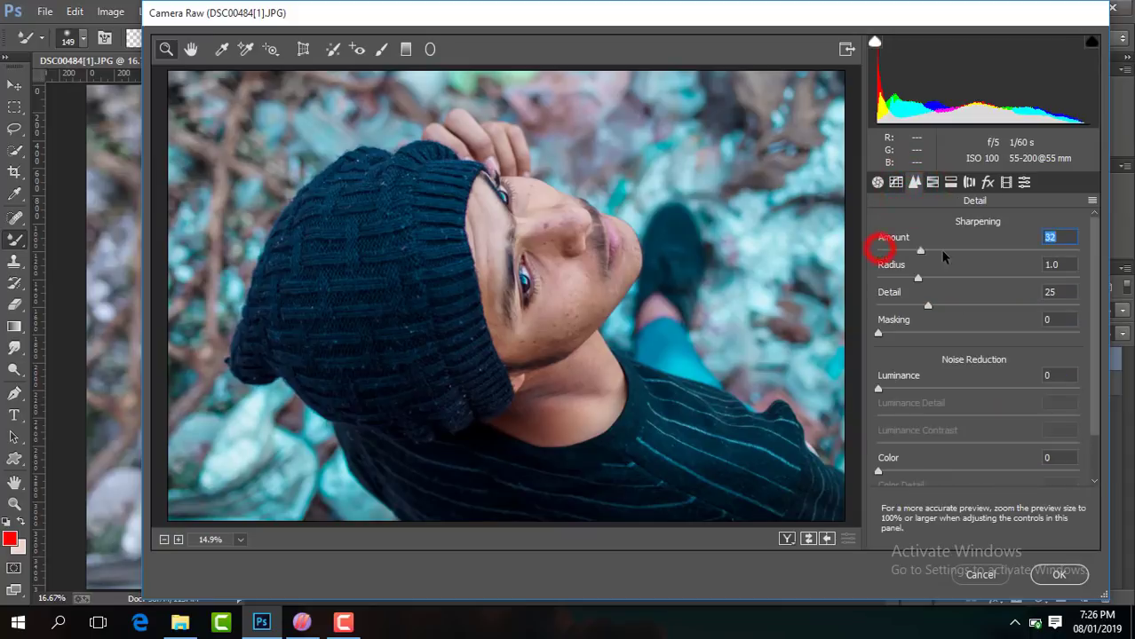
{"action": "left_click_drag", "start_coordinate": [880, 390], "coordinate": [937, 390]}
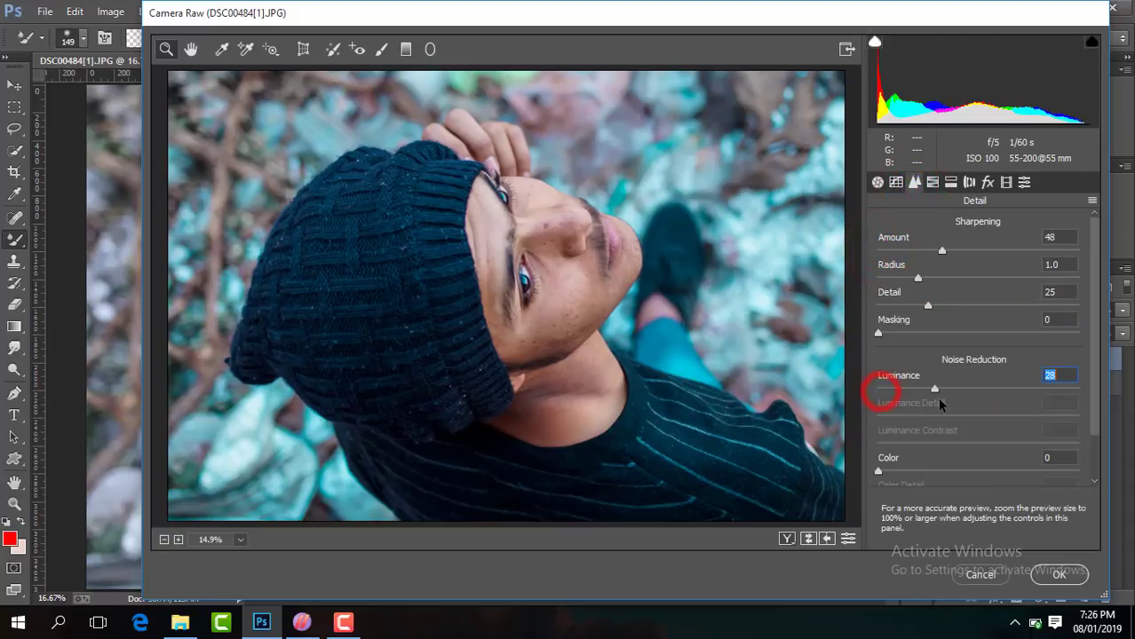
{"action": "left_click", "coordinate": [989, 182]}
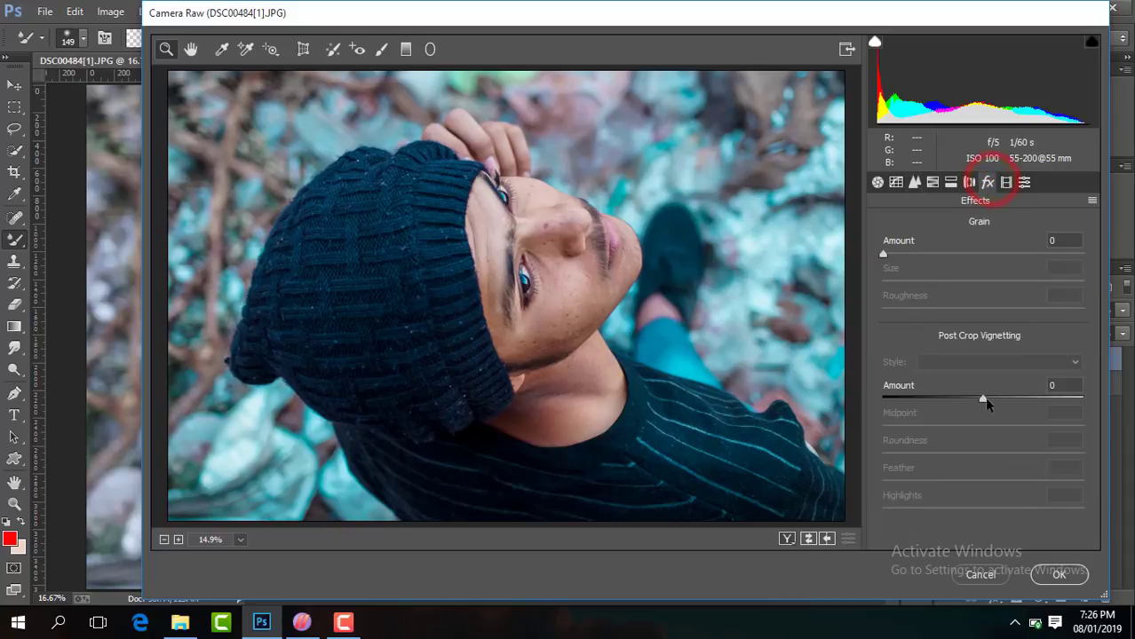
{"action": "left_click_drag", "start_coordinate": [982, 399], "coordinate": [956, 405]}
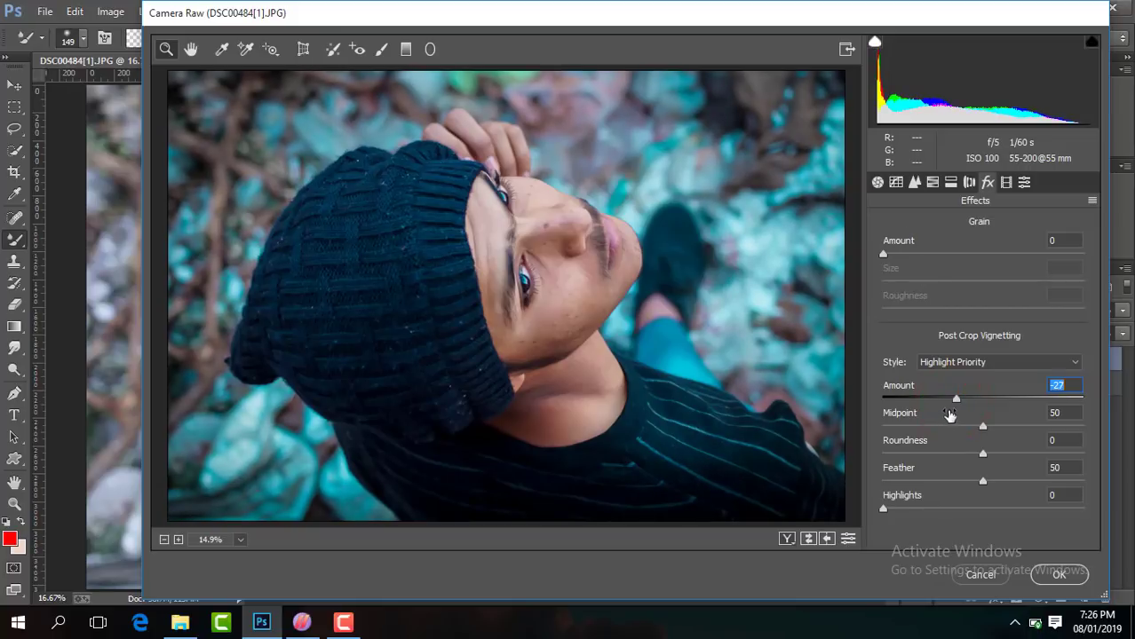
{"action": "left_click_drag", "start_coordinate": [958, 400], "coordinate": [947, 394]}
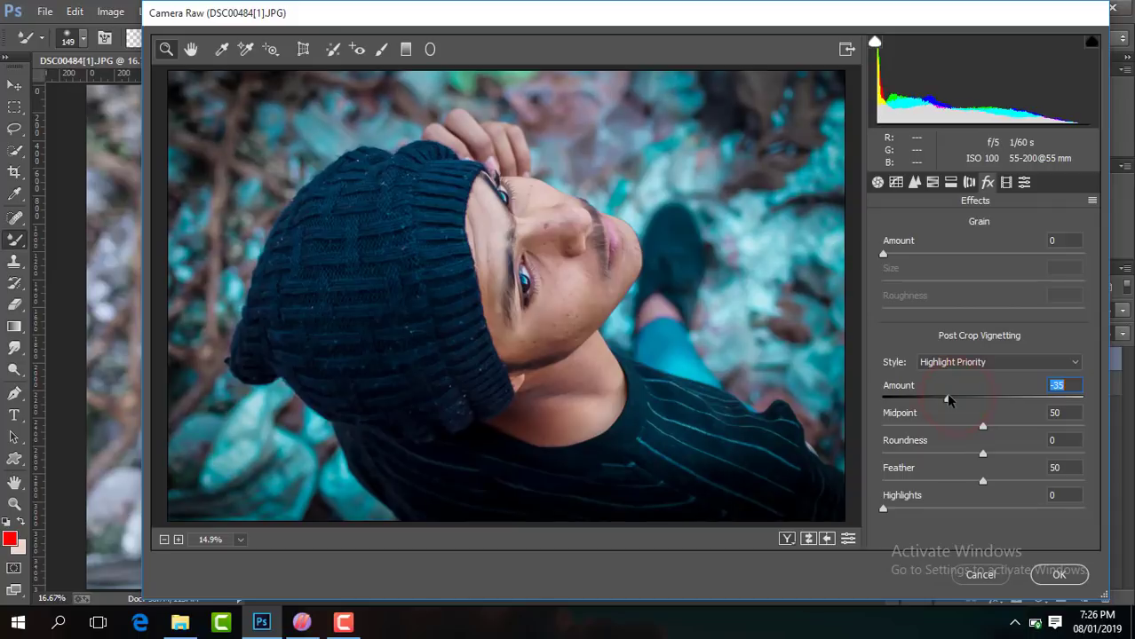
Raise Contrast to +10 and Shadows to +45, then apply the Camera Raw grade.
{"action": "left_click", "coordinate": [878, 182]}
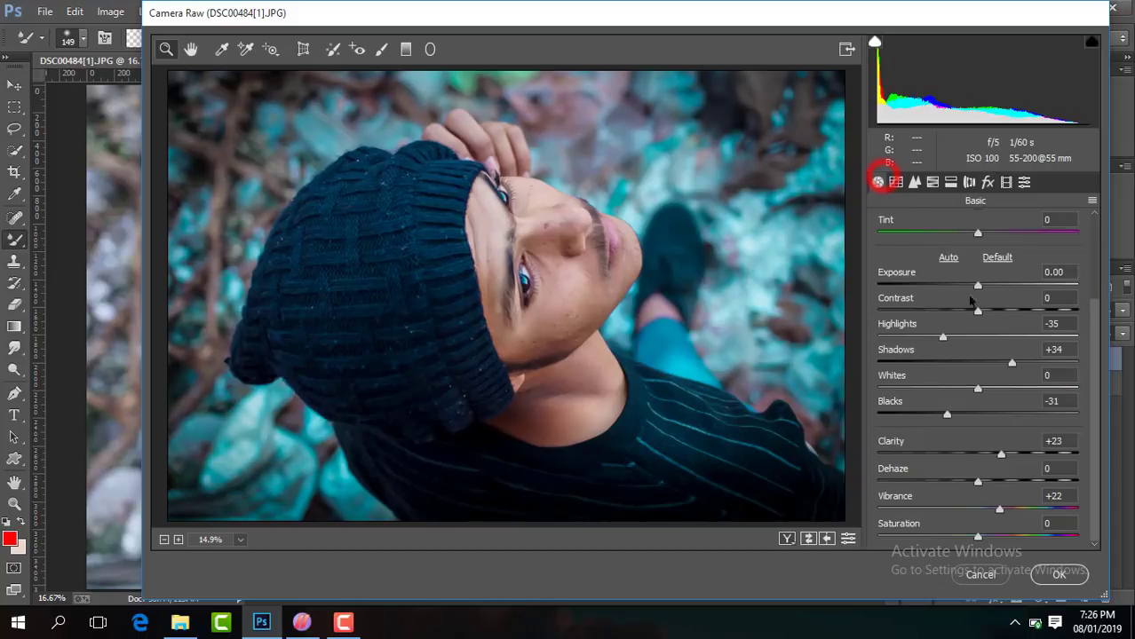
{"action": "mouse_move", "coordinate": [979, 312]}
{"action": "left_mouse_down"}
{"action": "mouse_move", "coordinate": [1008, 318]}
{"action": "mouse_move", "coordinate": [996, 316]}
{"action": "left_mouse_up"}
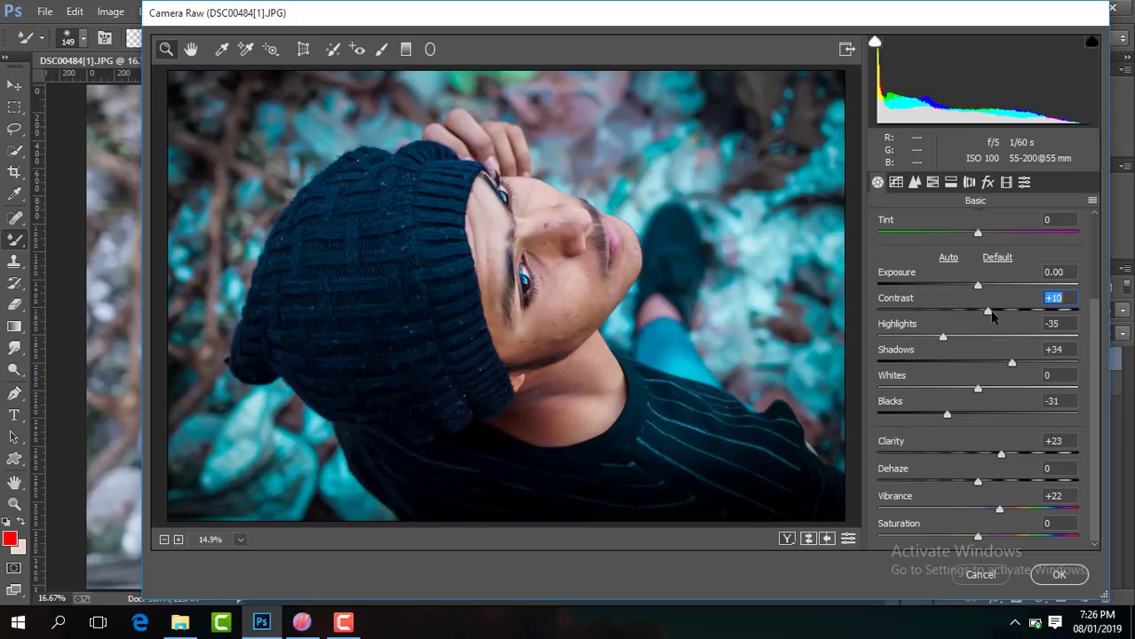
{"action": "left_click", "coordinate": [1011, 363]}
{"action": "left_click_drag", "start_coordinate": [1011, 363], "coordinate": [1022, 364]}
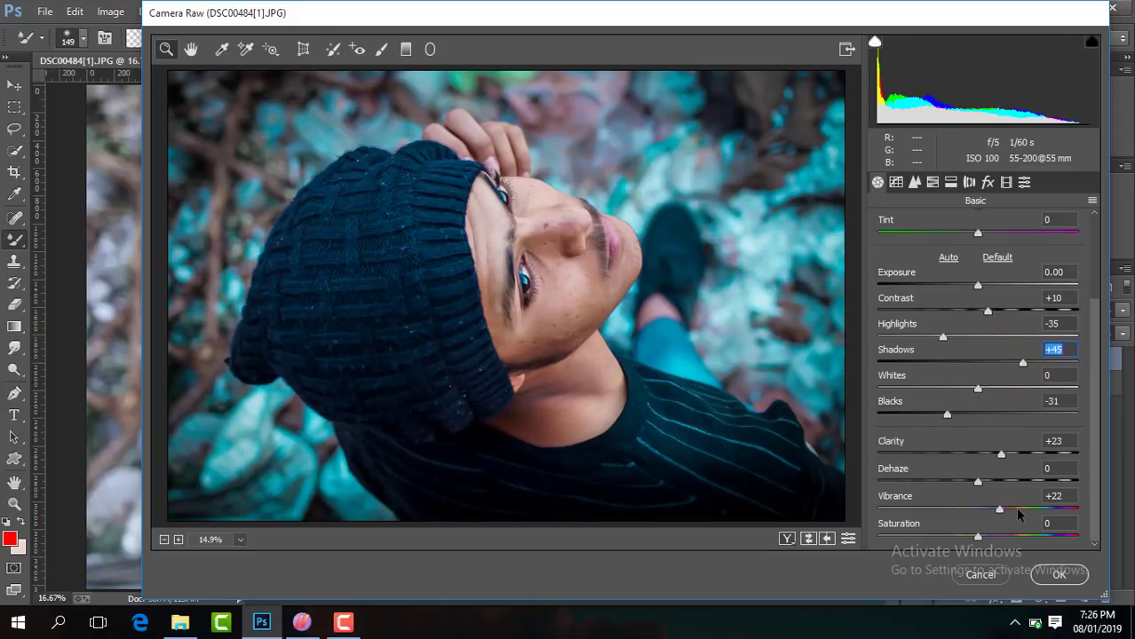
{"action": "left_click", "coordinate": [1056, 573]}
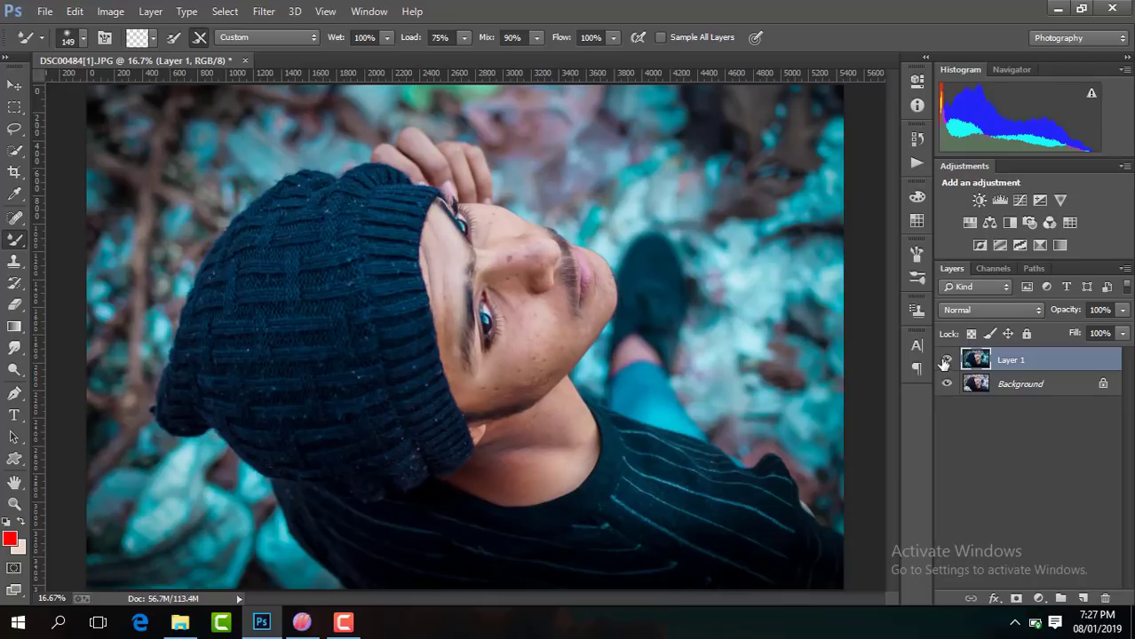
Toggle Layer 1's visibility to compare with the original, then duplicate it as Layer 1 copy.
{"action": "left_click", "coordinate": [943, 359]}
{"action": "left_click", "coordinate": [943, 359]}
{"action": "key", "text": "ctrl+j"}
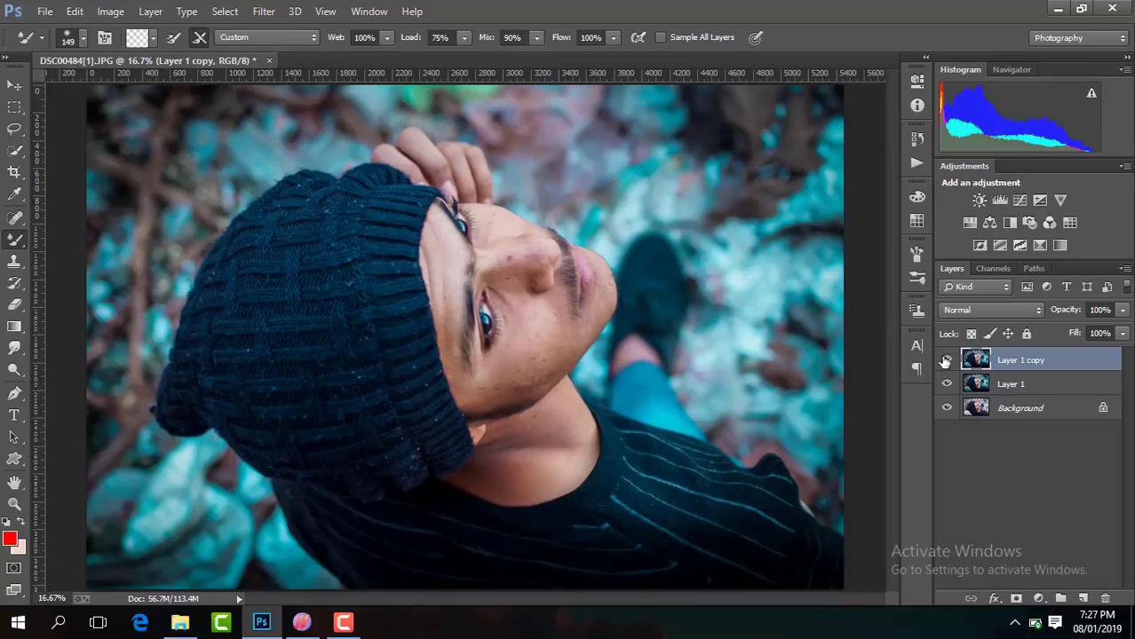
Zoom to 50%, use a 77 px Spot Healing Brush, and heal a blemish near the nose.
{"action": "key", "text": "ctrl+plus"}
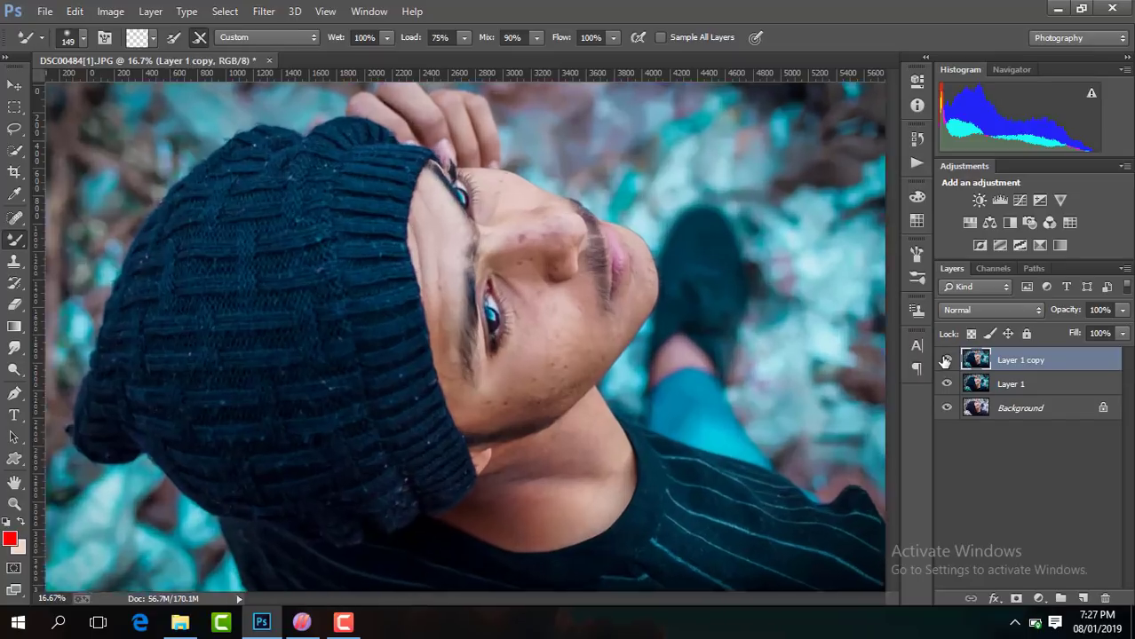
{"action": "key", "text": "ctrl+plus"}
{"action": "key", "text": "ctrl+plus"}
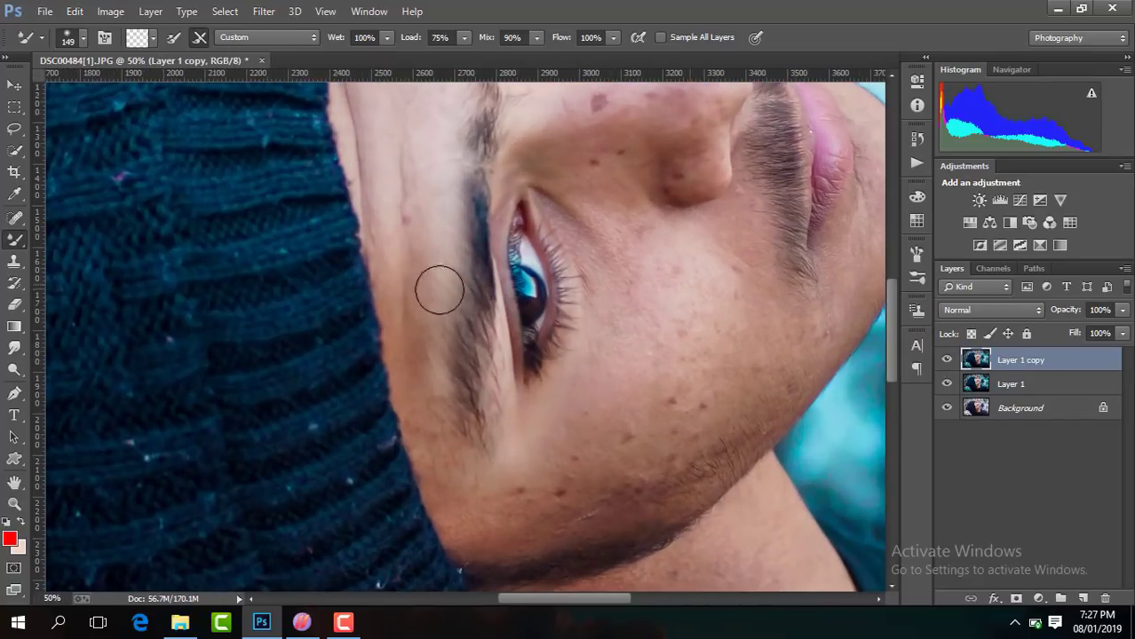
{"action": "left_click", "coordinate": [15, 218]}
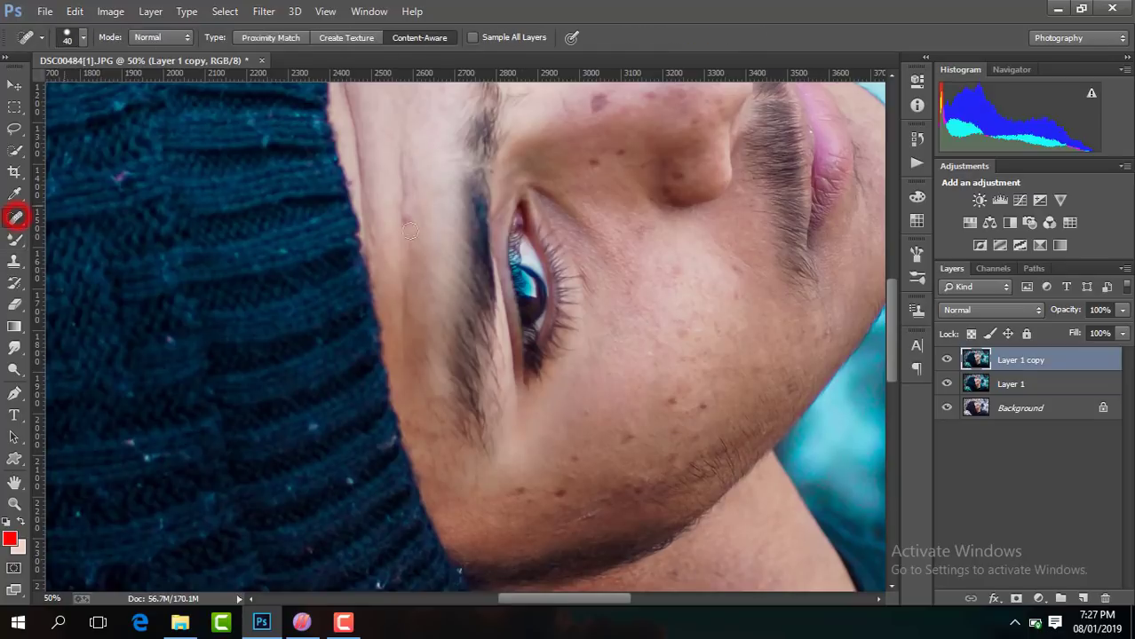
{"action": "left_click", "coordinate": [594, 162]}
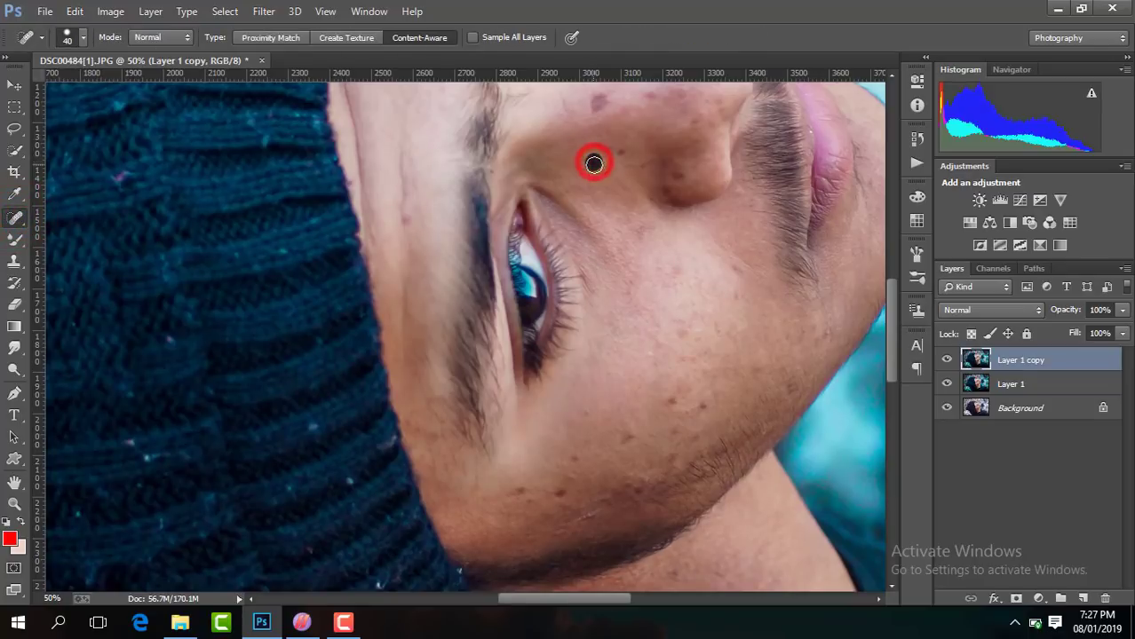
{"action": "left_click", "coordinate": [77, 39]}
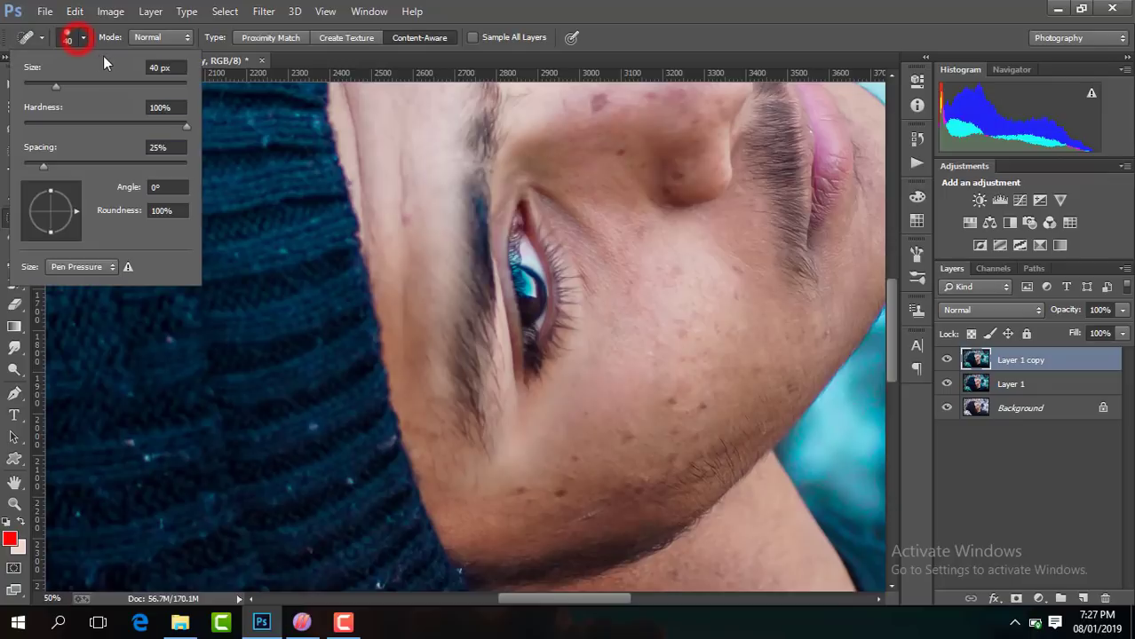
{"action": "left_click", "coordinate": [86, 84]}
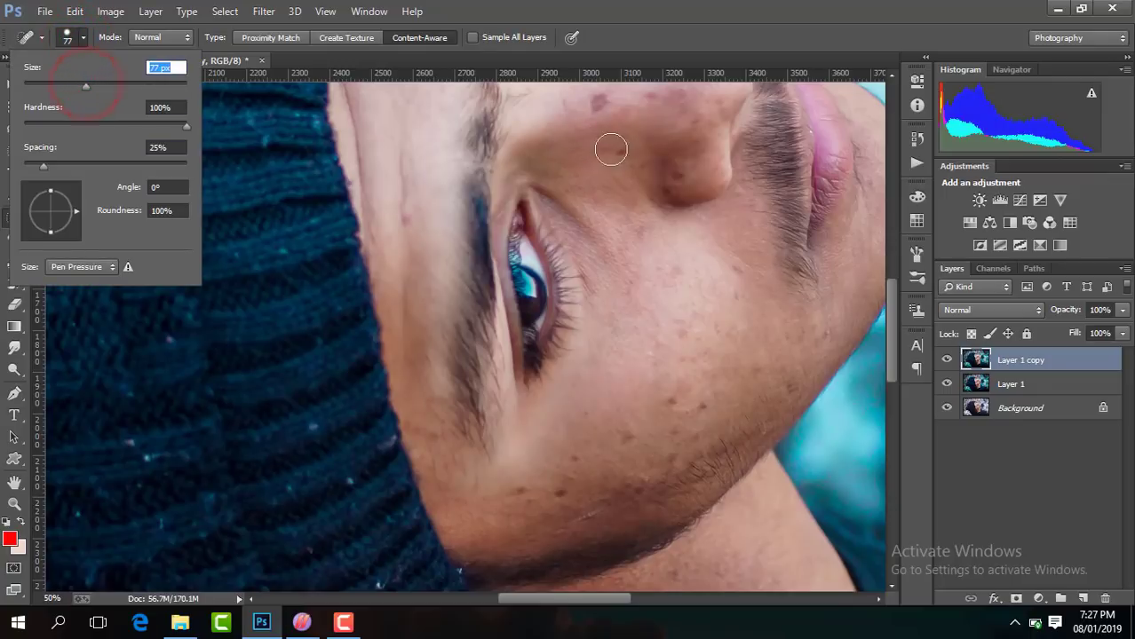
Heal blemishes across the forehead, cheeks and jawline.
{"action": "left_click", "coordinate": [620, 151]}
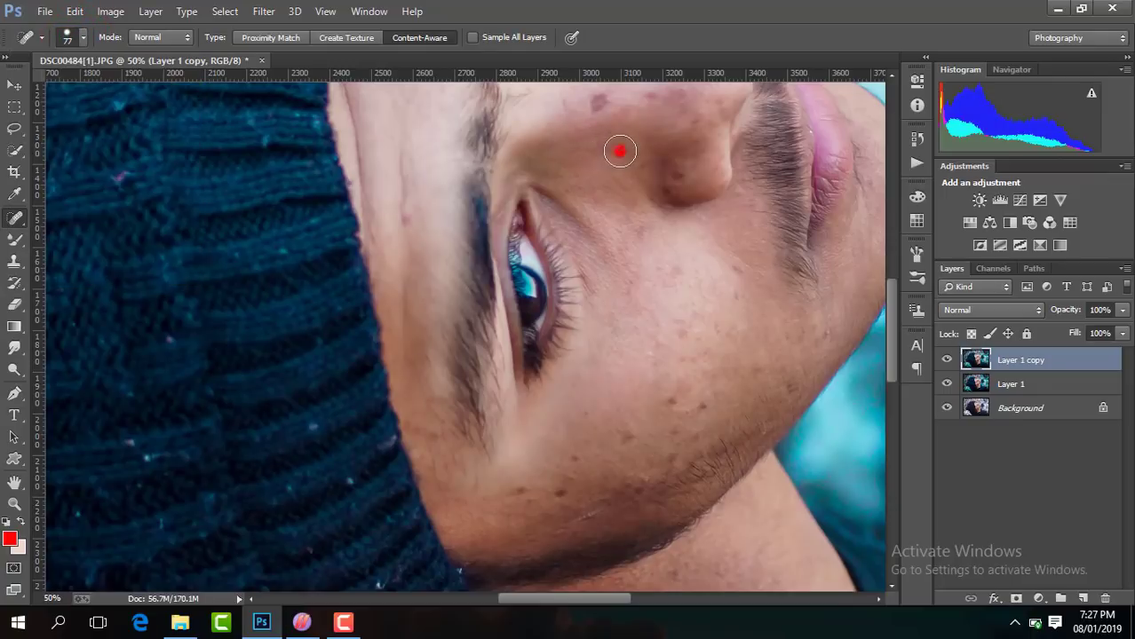
{"action": "left_click", "coordinate": [675, 402]}
{"action": "left_click", "coordinate": [679, 435]}
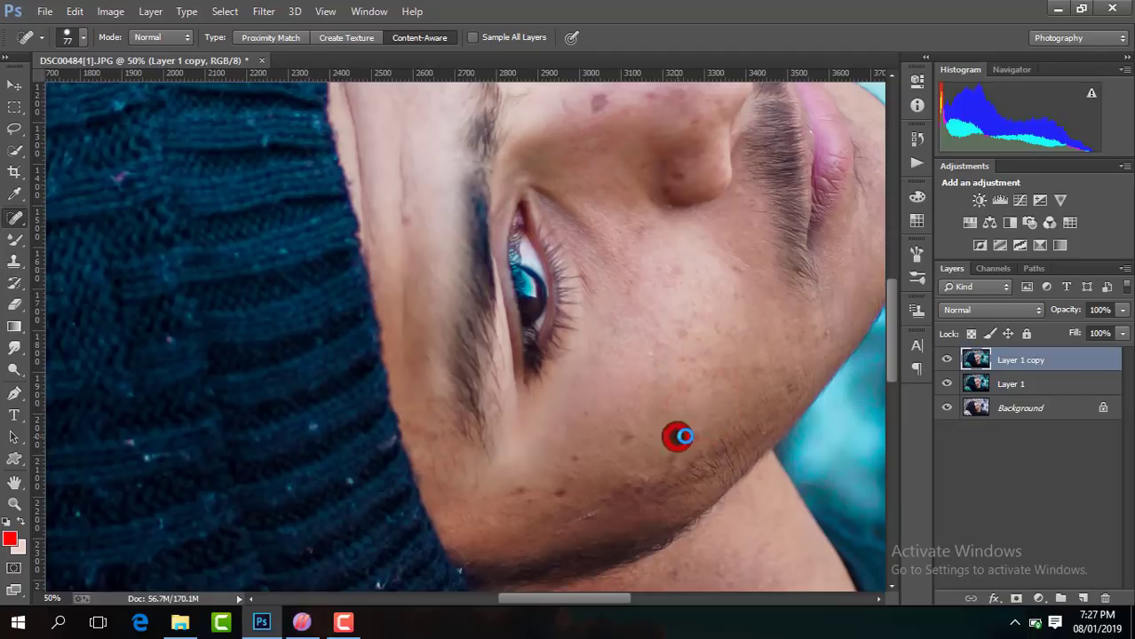
{"action": "left_click", "coordinate": [669, 451]}
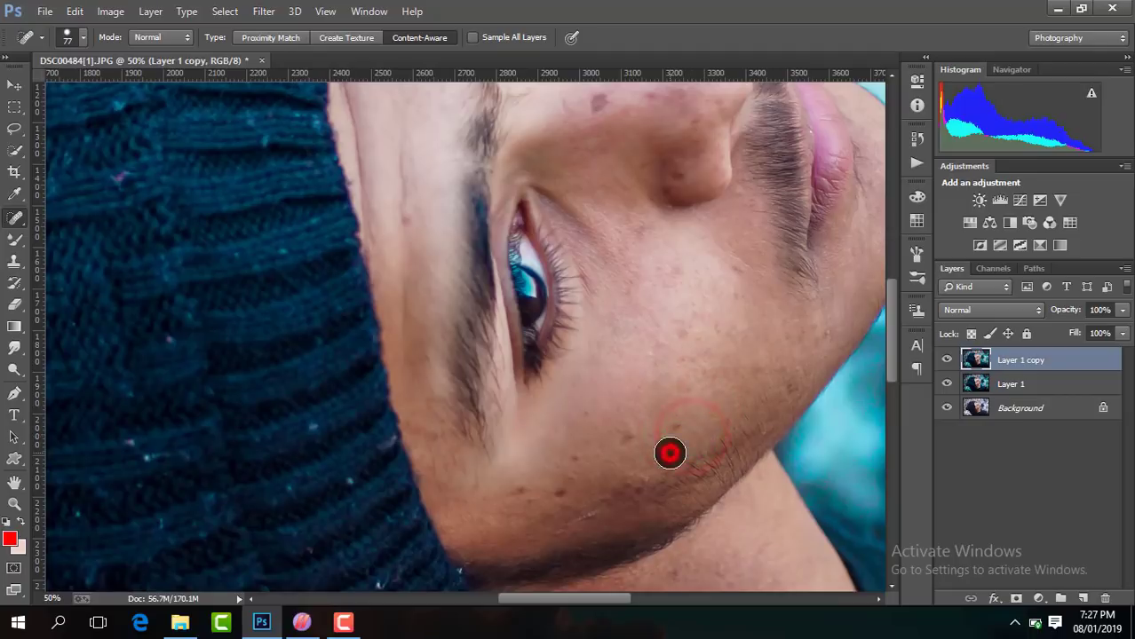
{"action": "left_click", "coordinate": [632, 435]}
{"action": "left_click", "coordinate": [679, 424]}
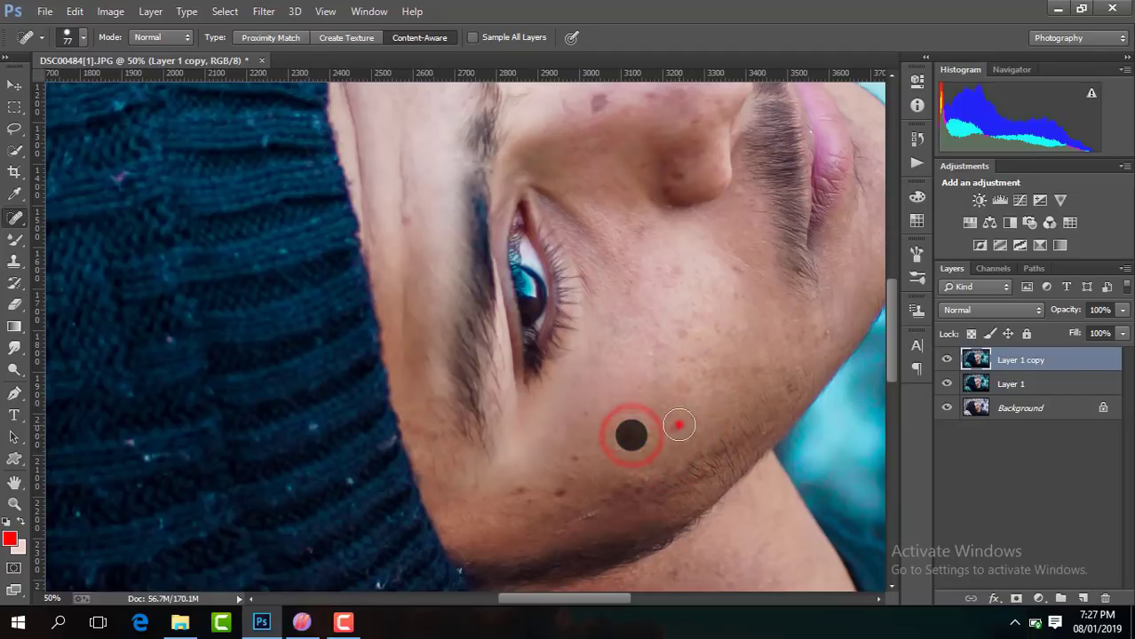
{"action": "left_click", "coordinate": [586, 459]}
{"action": "left_click", "coordinate": [561, 486]}
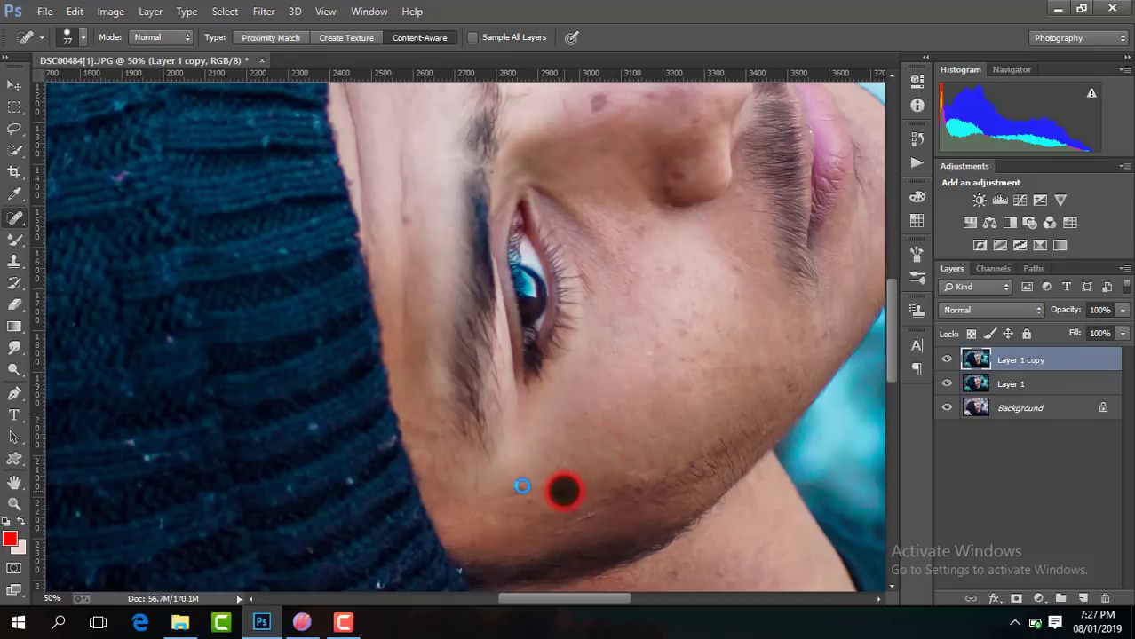
{"action": "left_click", "coordinate": [636, 484]}
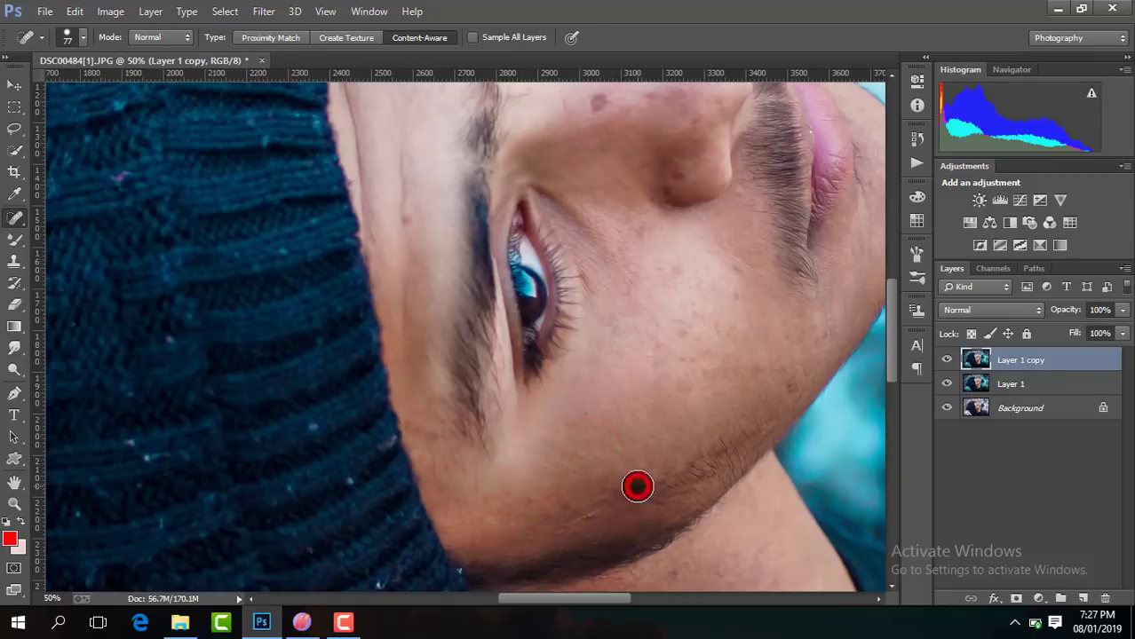
{"action": "left_click", "coordinate": [709, 397]}
{"action": "left_click", "coordinate": [752, 373]}
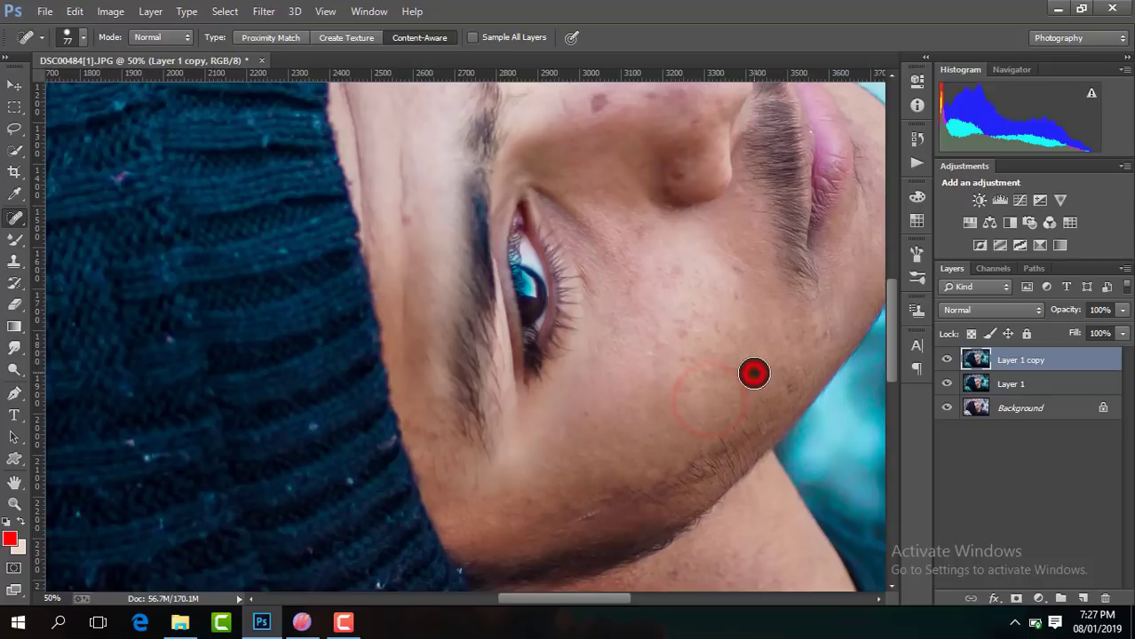
{"action": "left_click", "coordinate": [673, 273]}
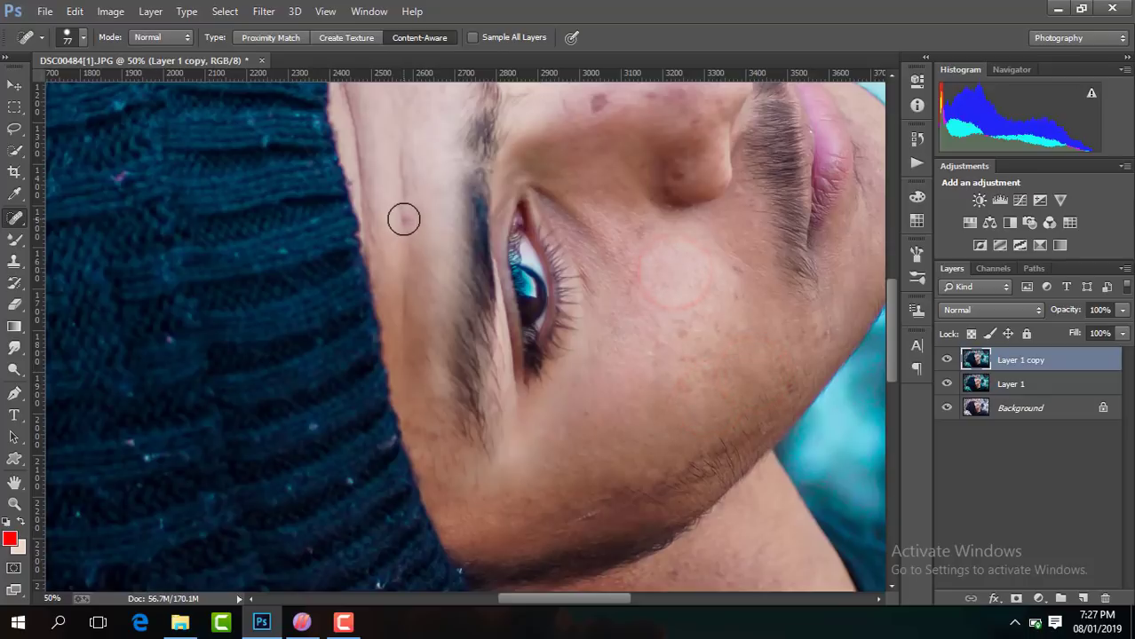
{"action": "left_click", "coordinate": [403, 219]}
{"action": "left_click", "coordinate": [426, 436]}
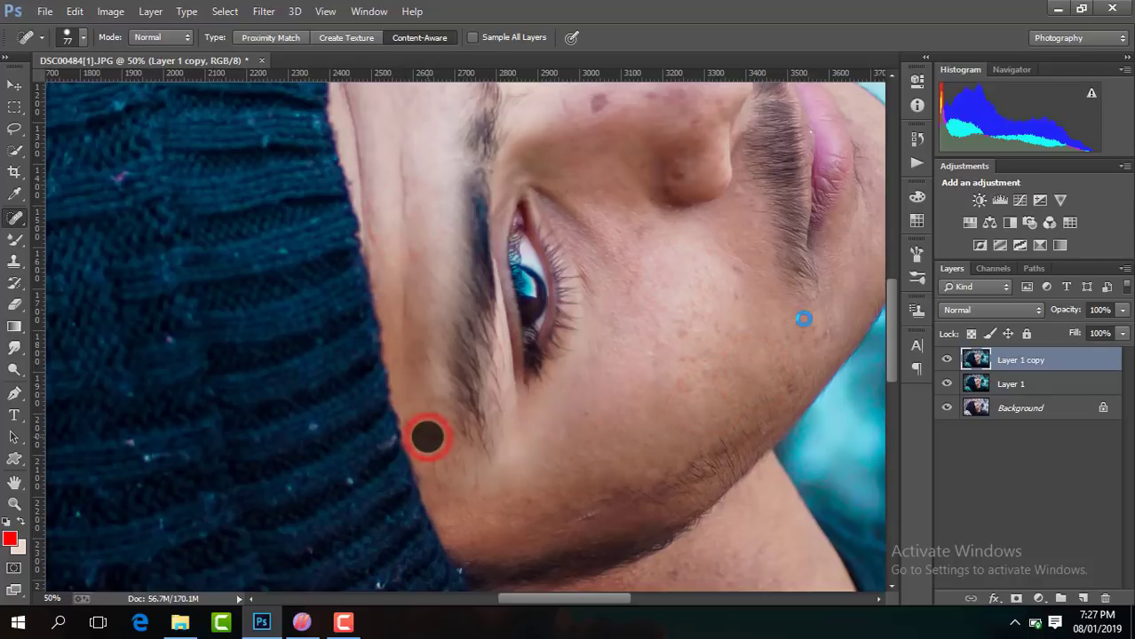
{"action": "left_click", "coordinate": [736, 269]}
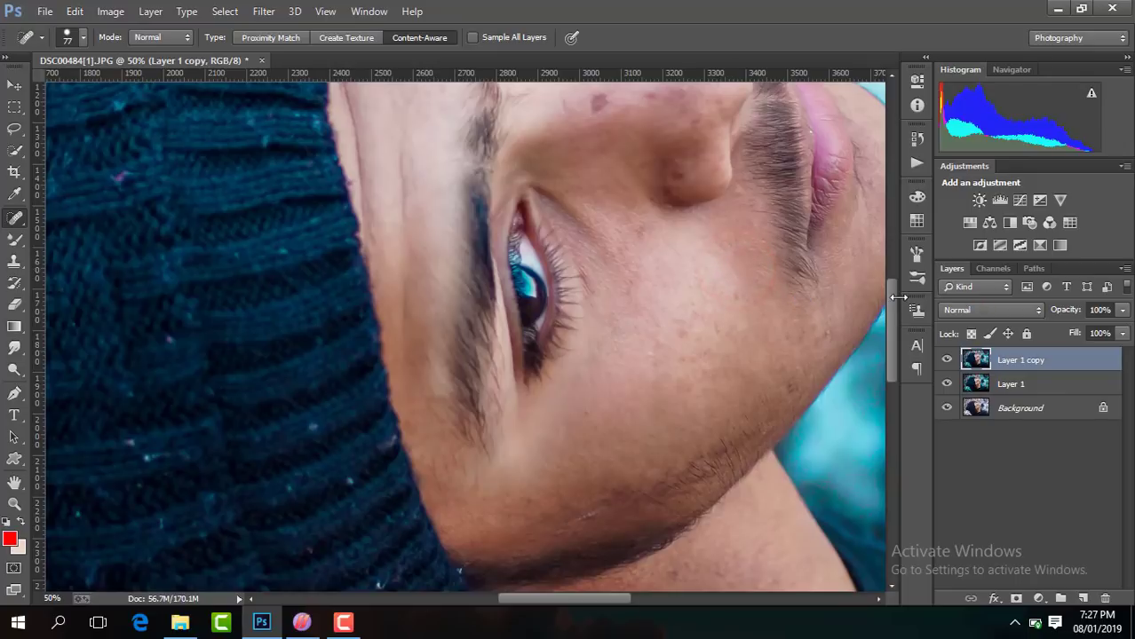
Heal the dark spots and blemishes along the nose and nose tip.
{"action": "left_click_drag", "start_coordinate": [892, 295], "coordinate": [887, 275]}
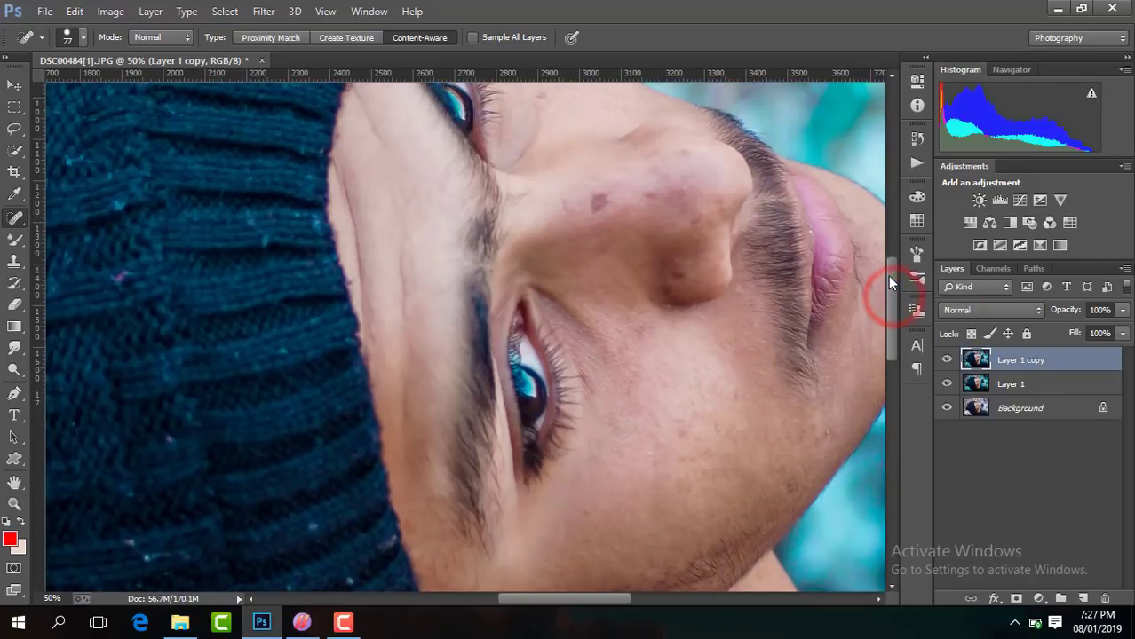
{"action": "left_click", "coordinate": [596, 205]}
{"action": "left_click", "coordinate": [559, 198]}
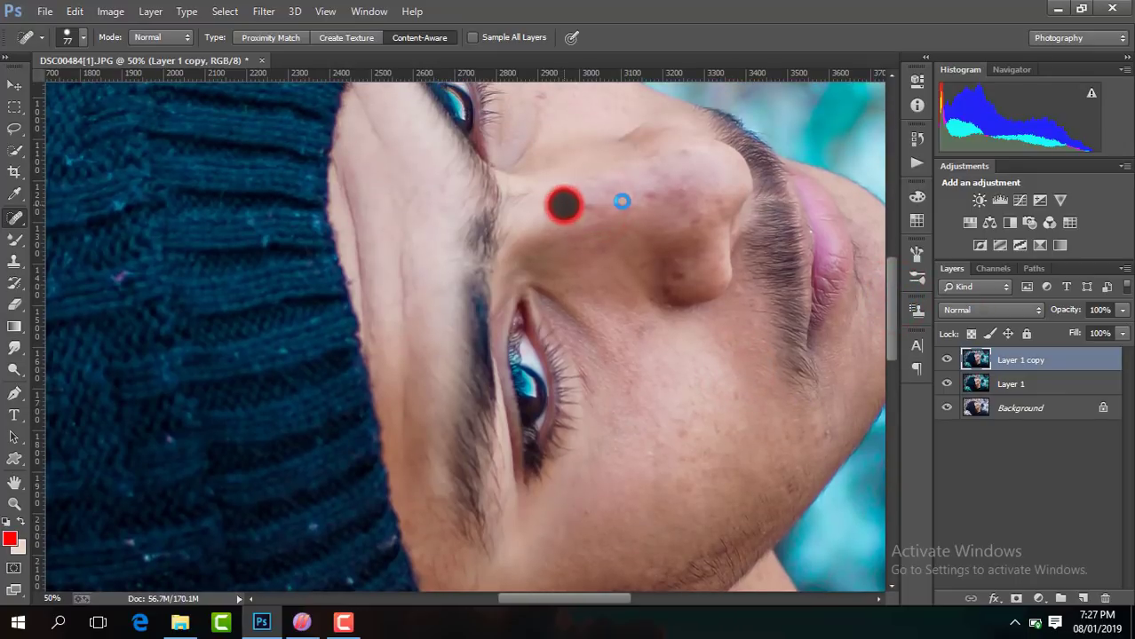
{"action": "left_click", "coordinate": [589, 206]}
{"action": "left_click", "coordinate": [651, 196]}
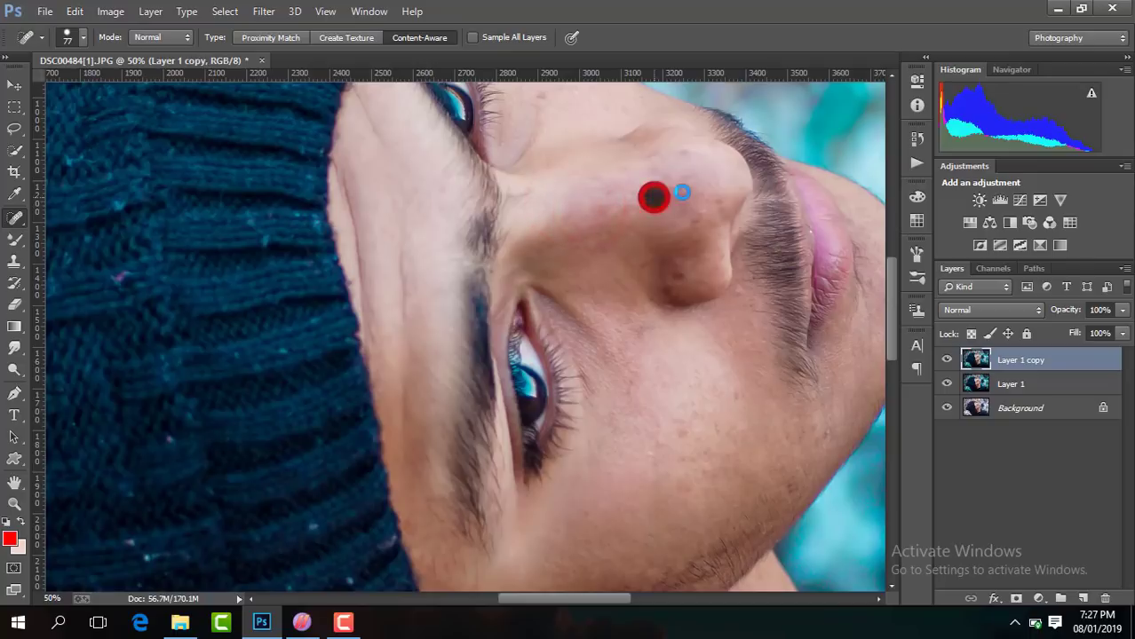
{"action": "left_click", "coordinate": [686, 193]}
{"action": "left_click", "coordinate": [681, 151]}
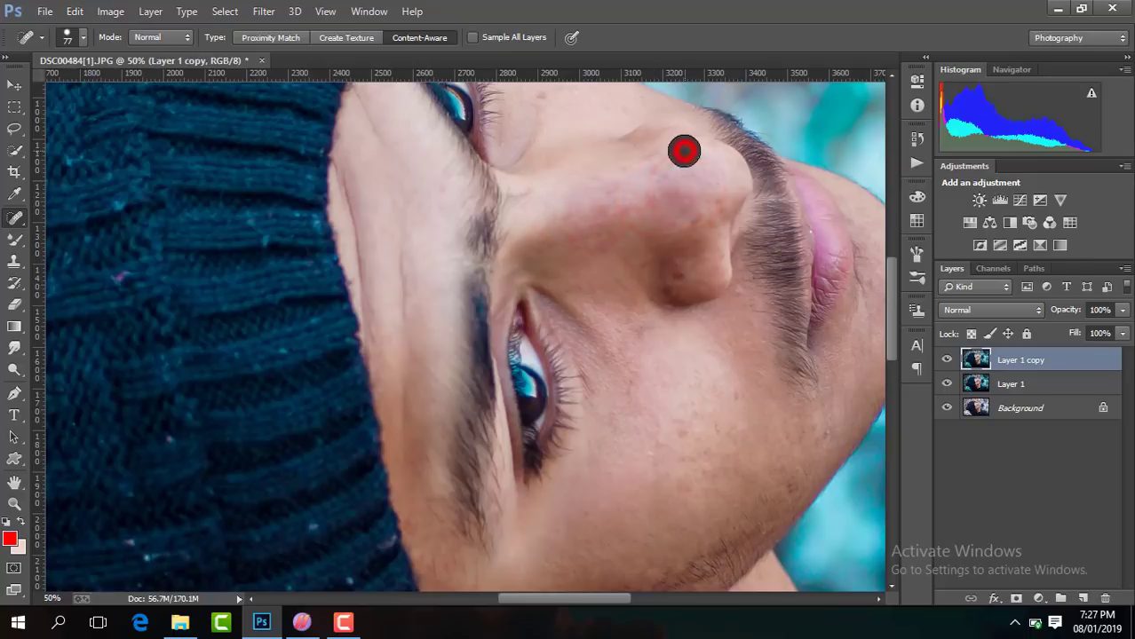
{"action": "left_click", "coordinate": [718, 200]}
{"action": "left_click", "coordinate": [683, 275]}
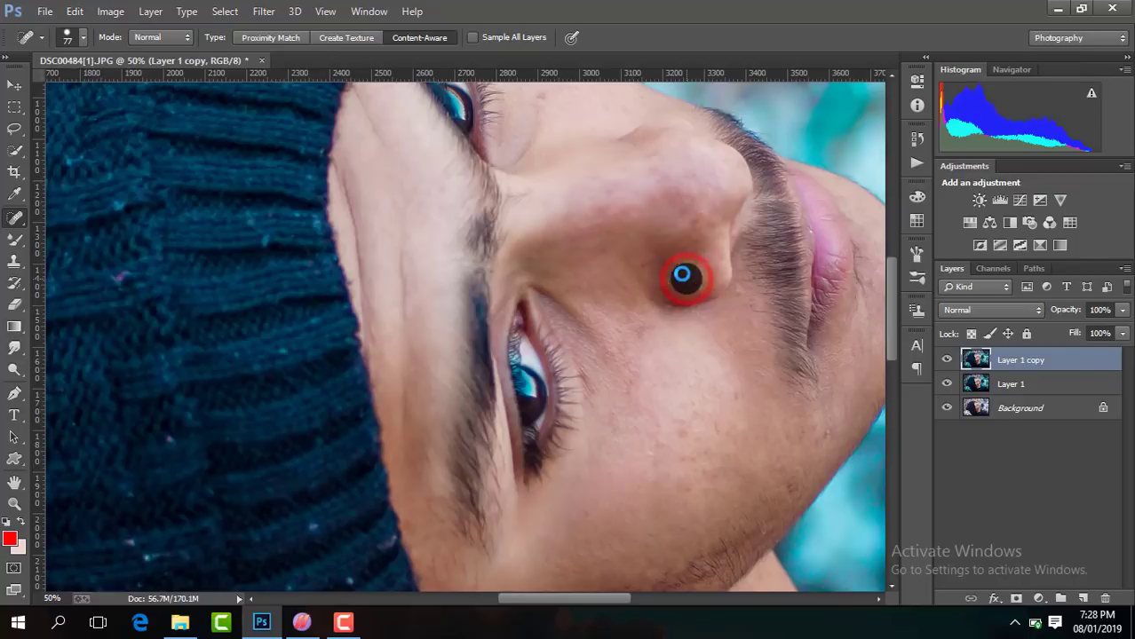
{"action": "left_click", "coordinate": [693, 233]}
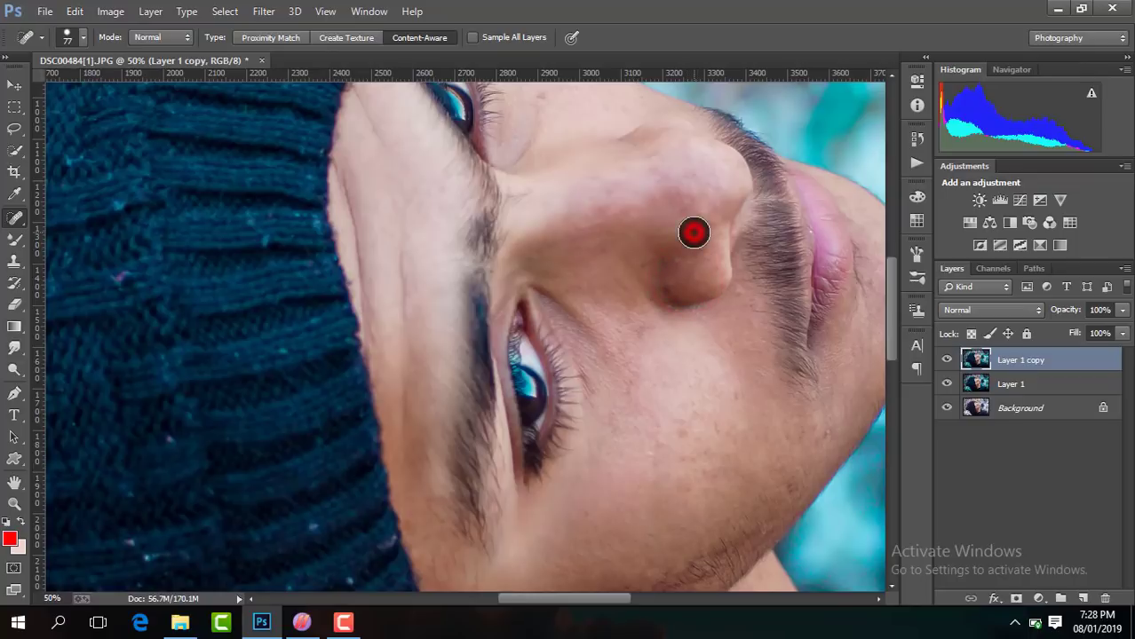
{"action": "left_click", "coordinate": [682, 286]}
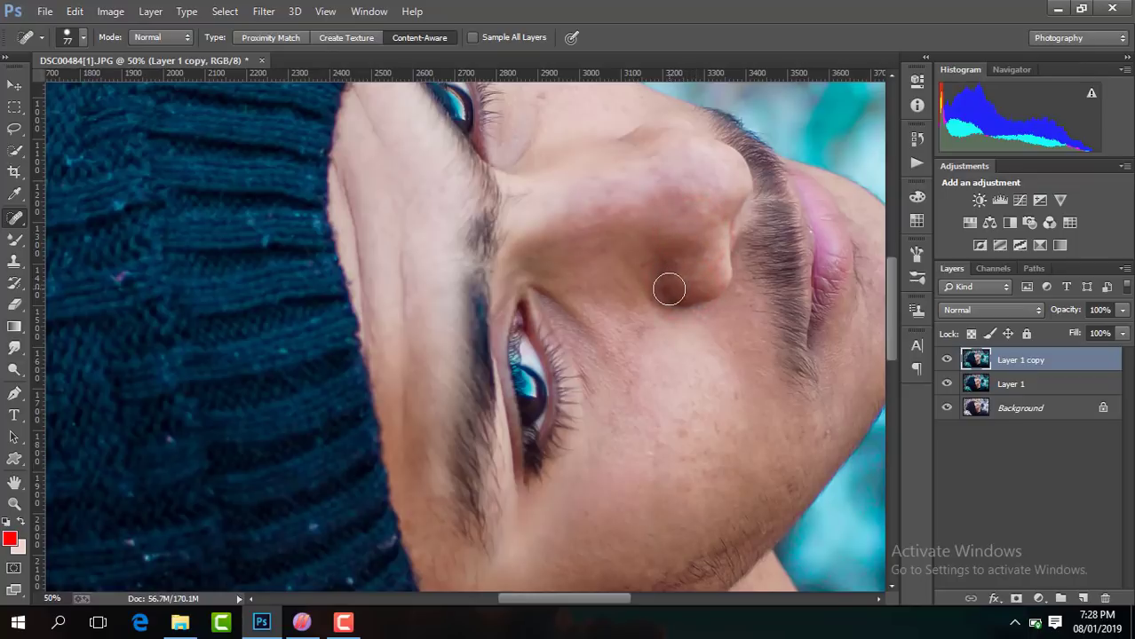
{"action": "left_click", "coordinate": [669, 288]}
Heal the remaining forehead blemishes and zoom back out.
{"action": "left_click_drag", "start_coordinate": [887, 300], "coordinate": [887, 275]}
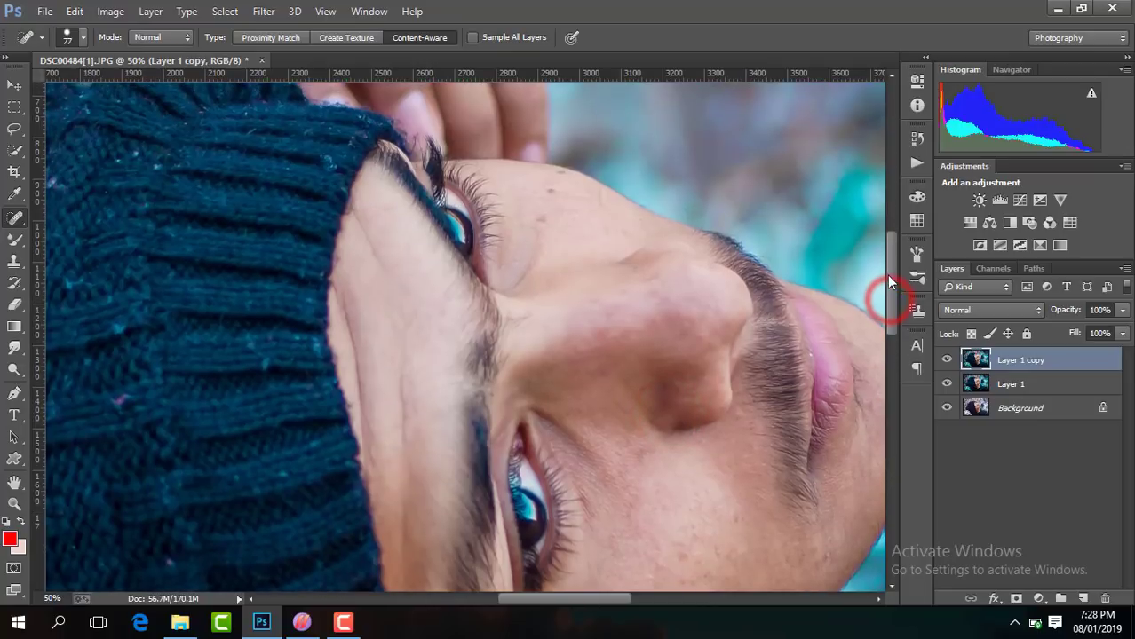
{"action": "left_click", "coordinate": [538, 214]}
{"action": "left_click", "coordinate": [557, 196]}
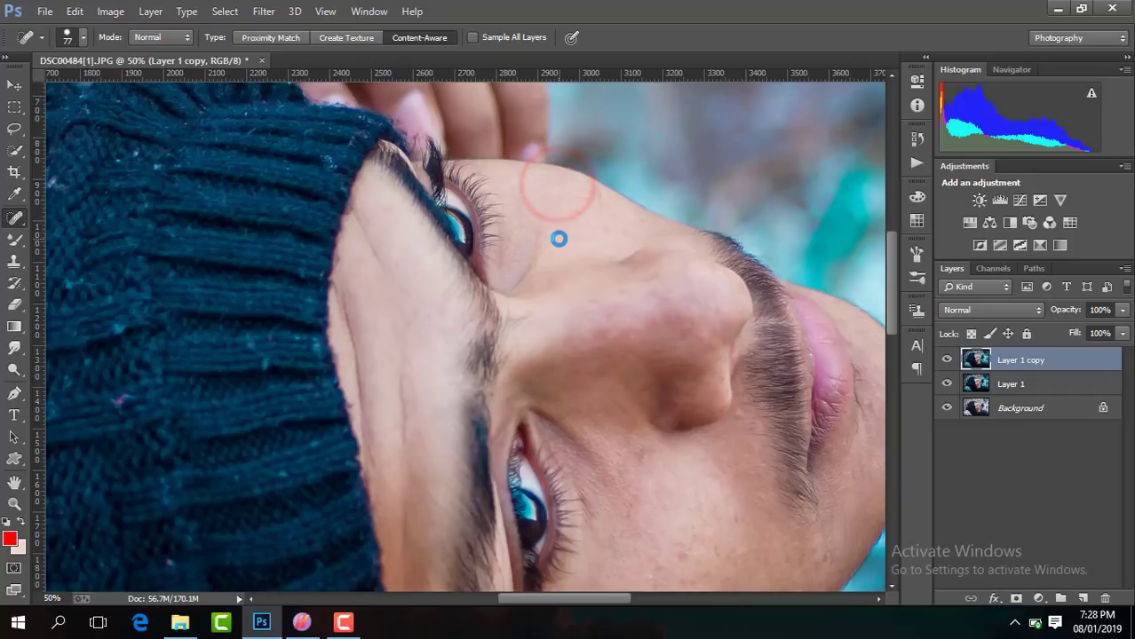
{"action": "left_click", "coordinate": [589, 242]}
{"action": "key", "text": "ctrl+minus"}
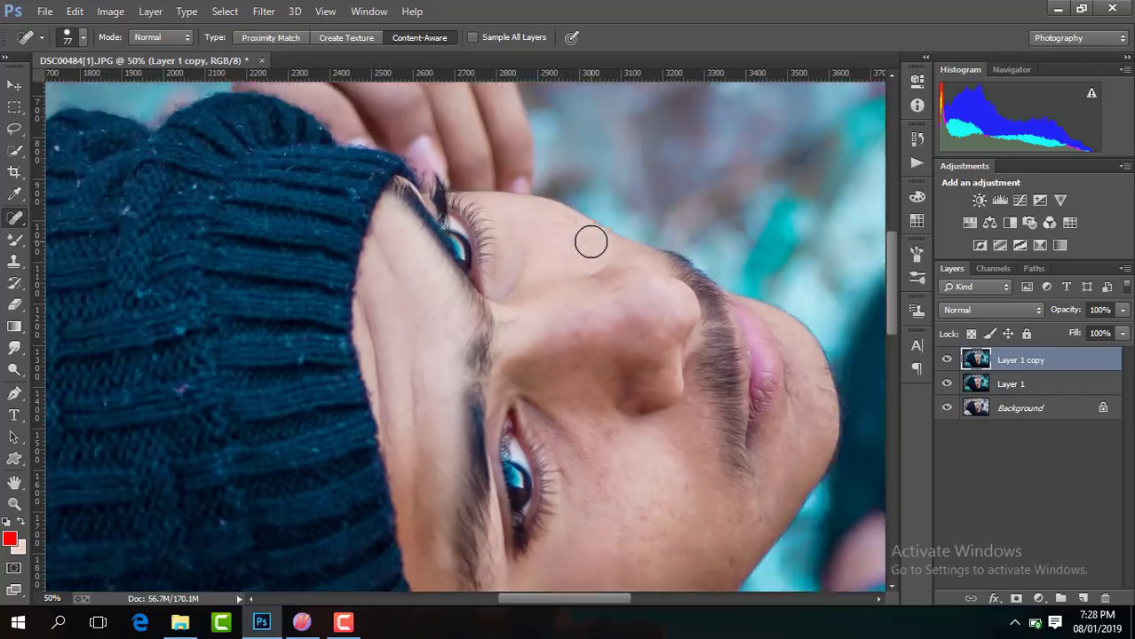
Duplicate the retouched layer, invert it, and set its blend mode to Vivid Light.
{"action": "key", "text": "ctrl+minus"}
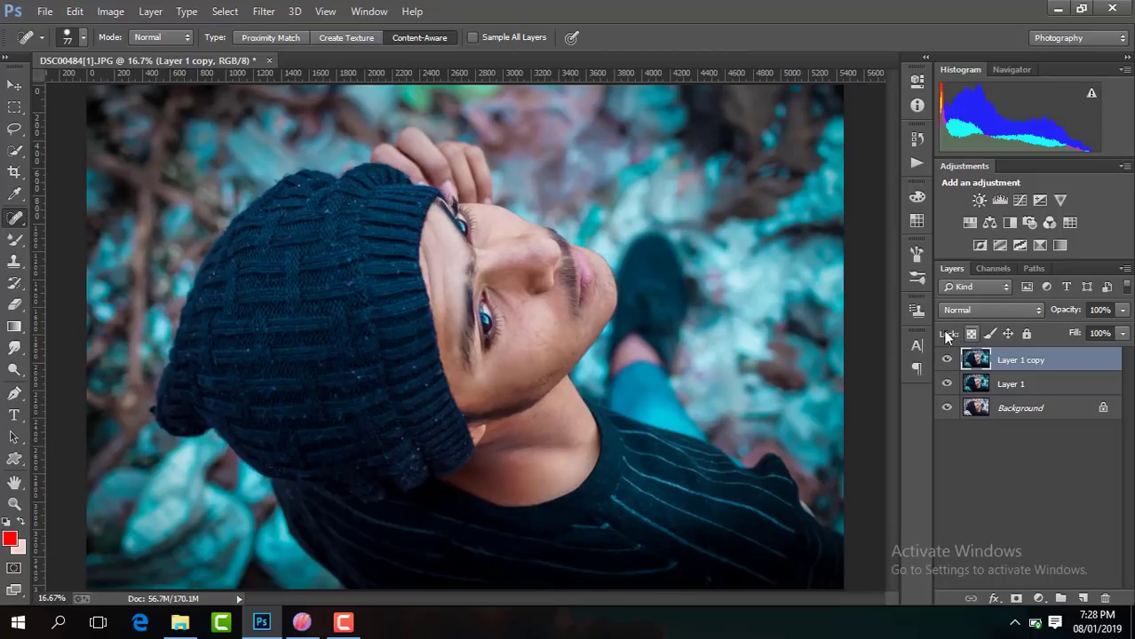
{"action": "left_click", "coordinate": [947, 360]}
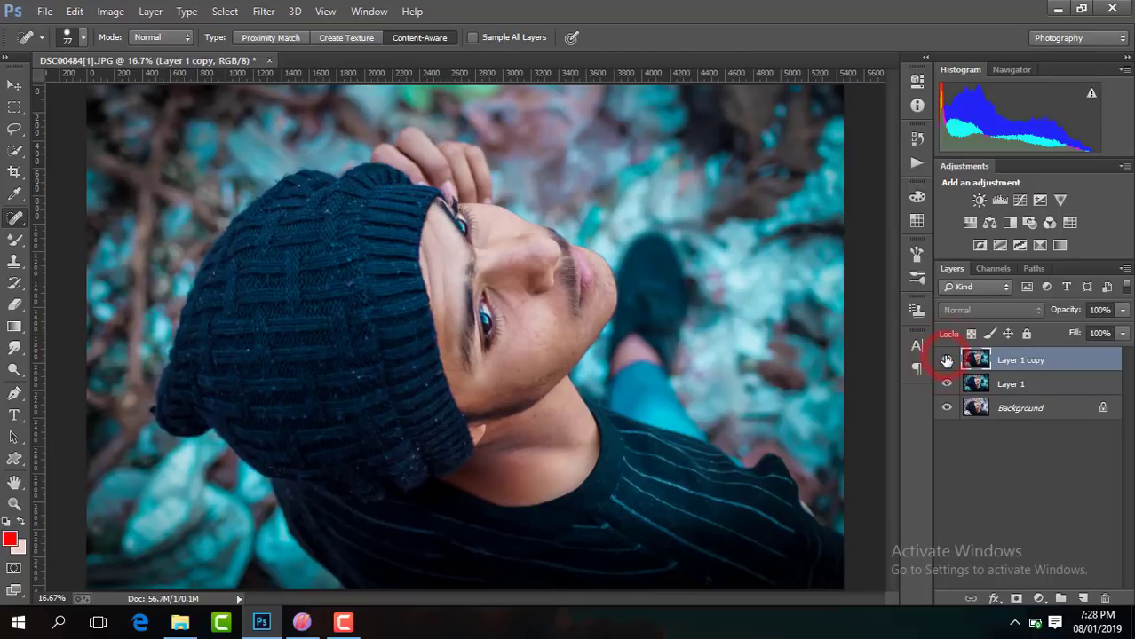
{"action": "left_click", "coordinate": [944, 361]}
{"action": "key", "text": "ctrl+j"}
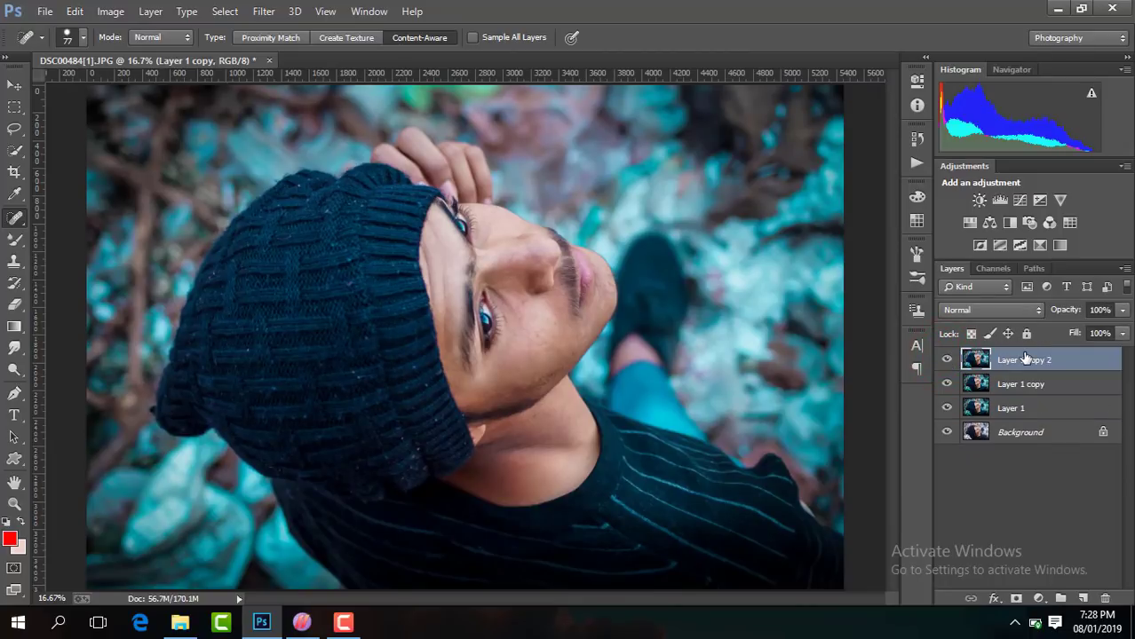
{"action": "key", "text": "ctrl+i"}
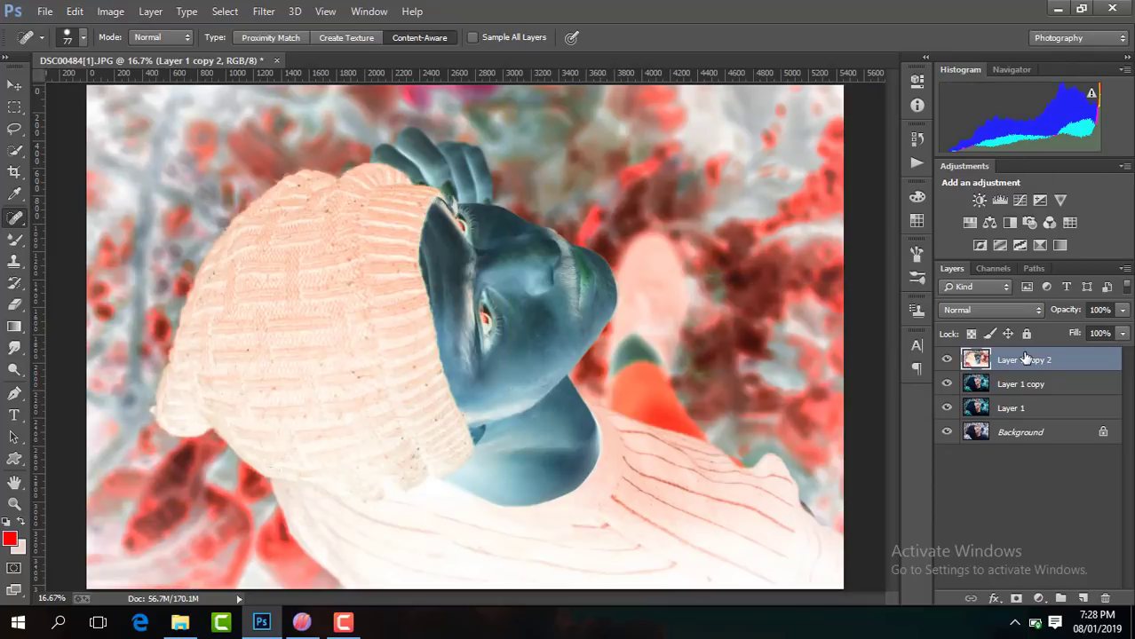
{"action": "left_click", "coordinate": [970, 309]}
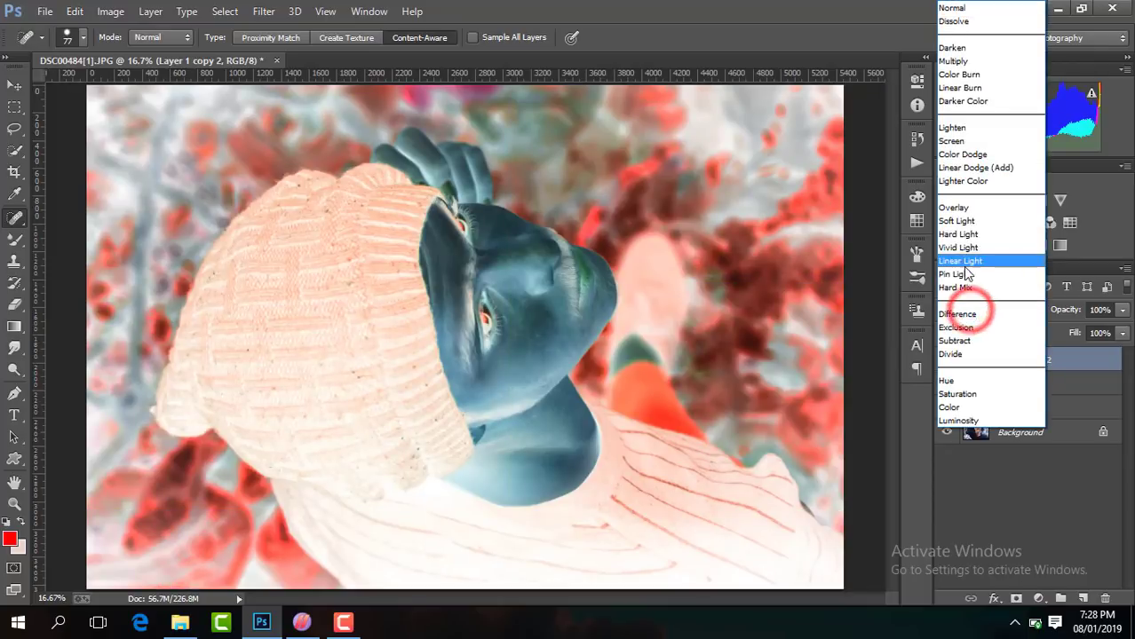
{"action": "left_click", "coordinate": [957, 255]}
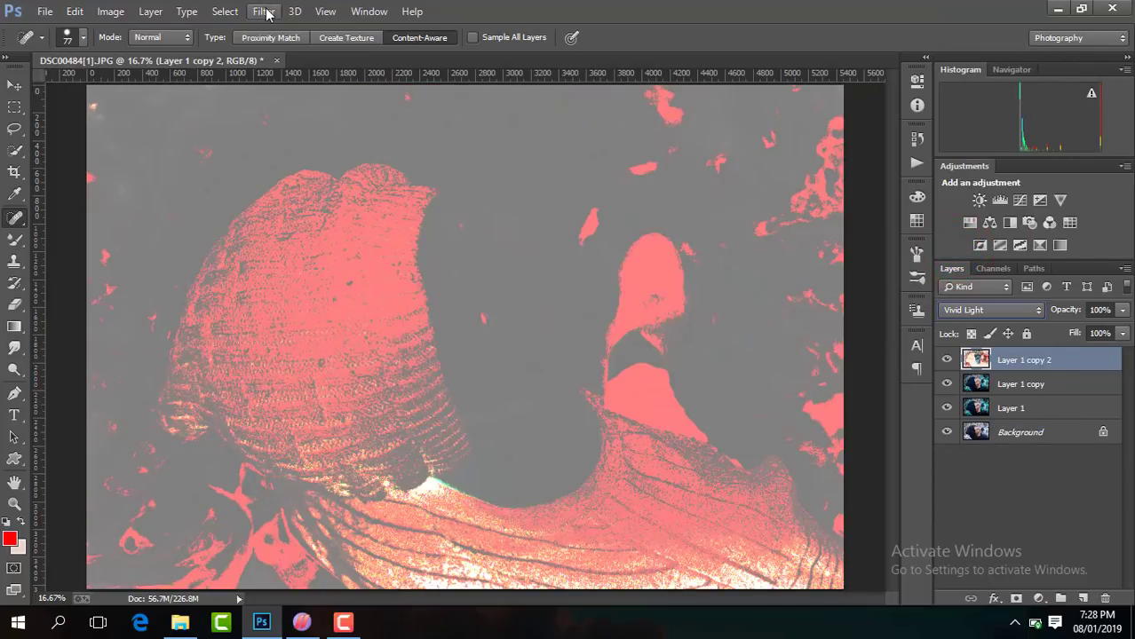
Apply a High Pass filter with a 38.7-pixel radius to the inverted layer.
{"action": "left_click", "coordinate": [264, 11]}
{"action": "mouse_move", "coordinate": [275, 384]}
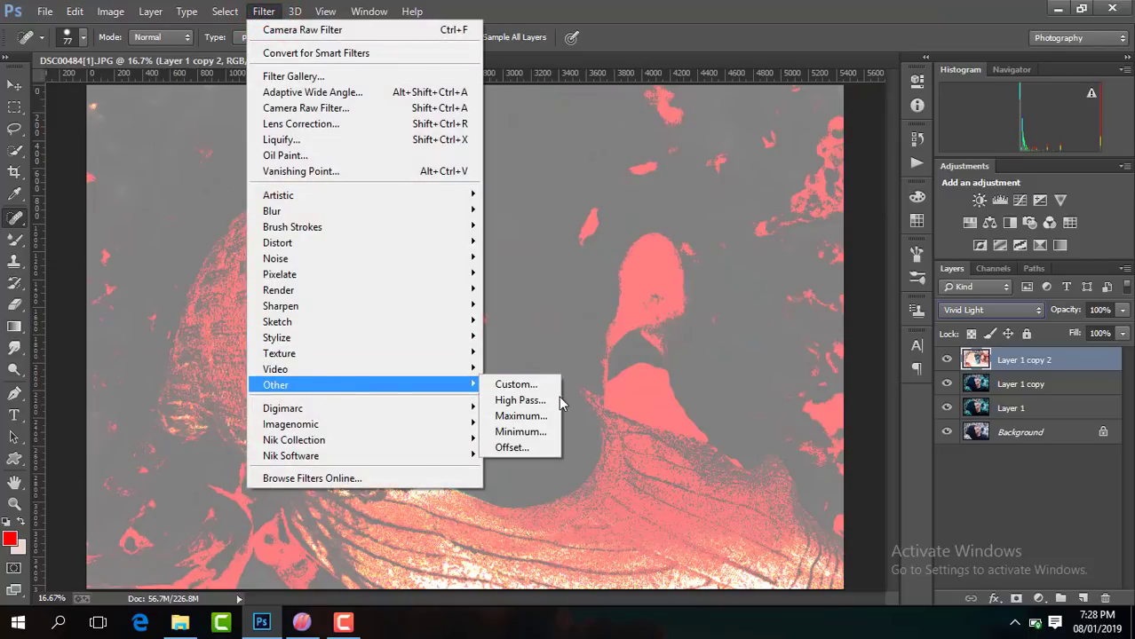
{"action": "left_click", "coordinate": [552, 399]}
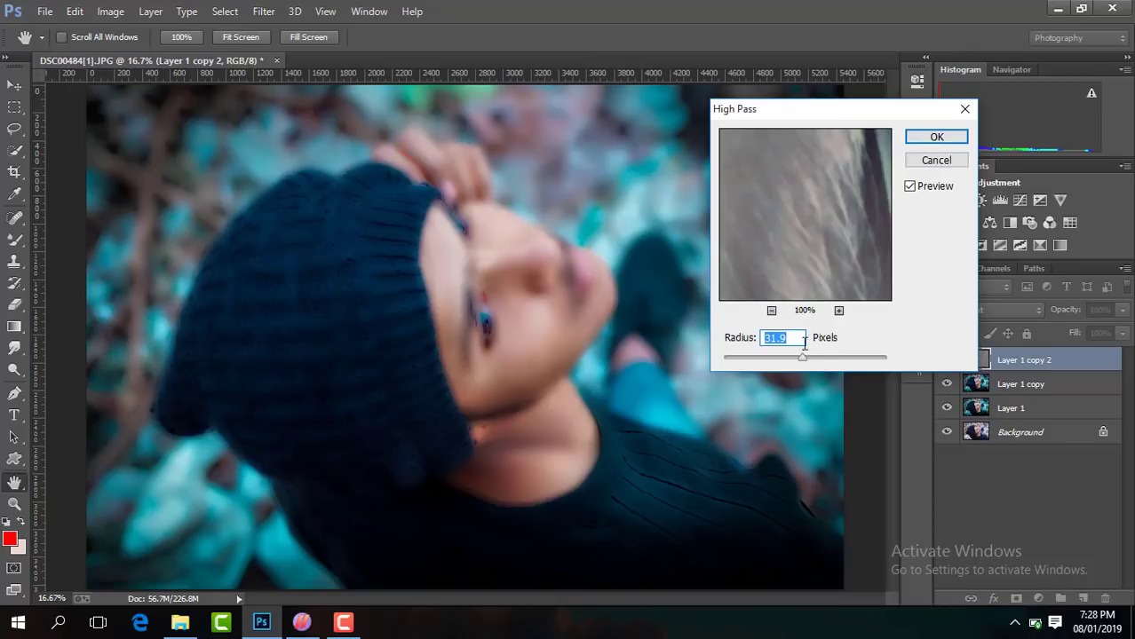
{"action": "left_click_drag", "start_coordinate": [805, 355], "coordinate": [807, 356]}
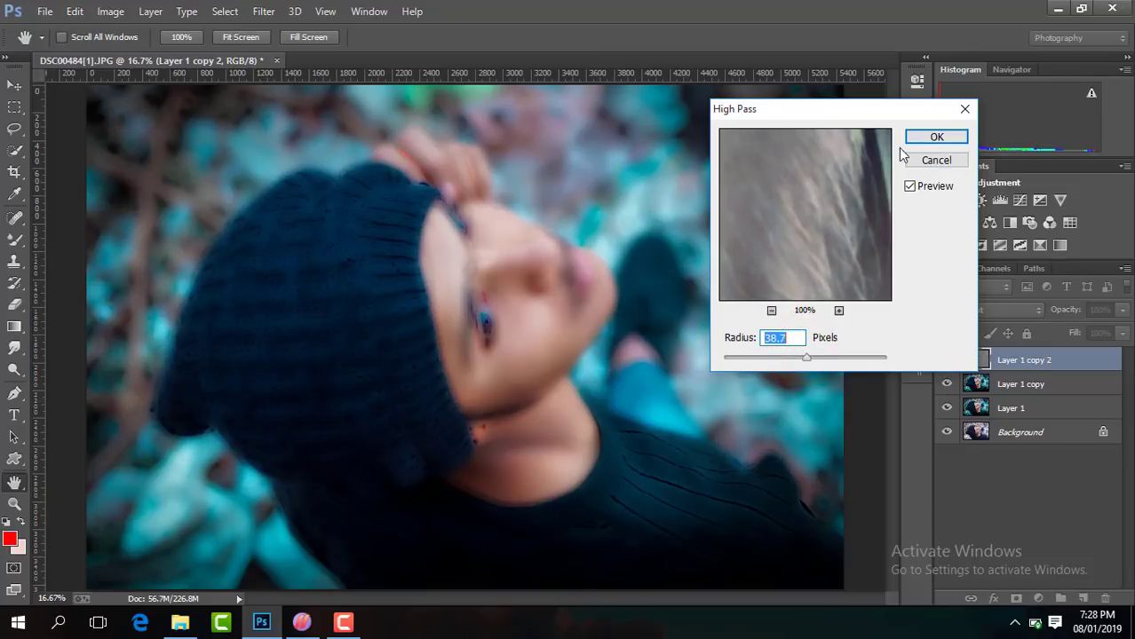
{"action": "left_click", "coordinate": [932, 137]}
{"action": "key", "text": "j"}
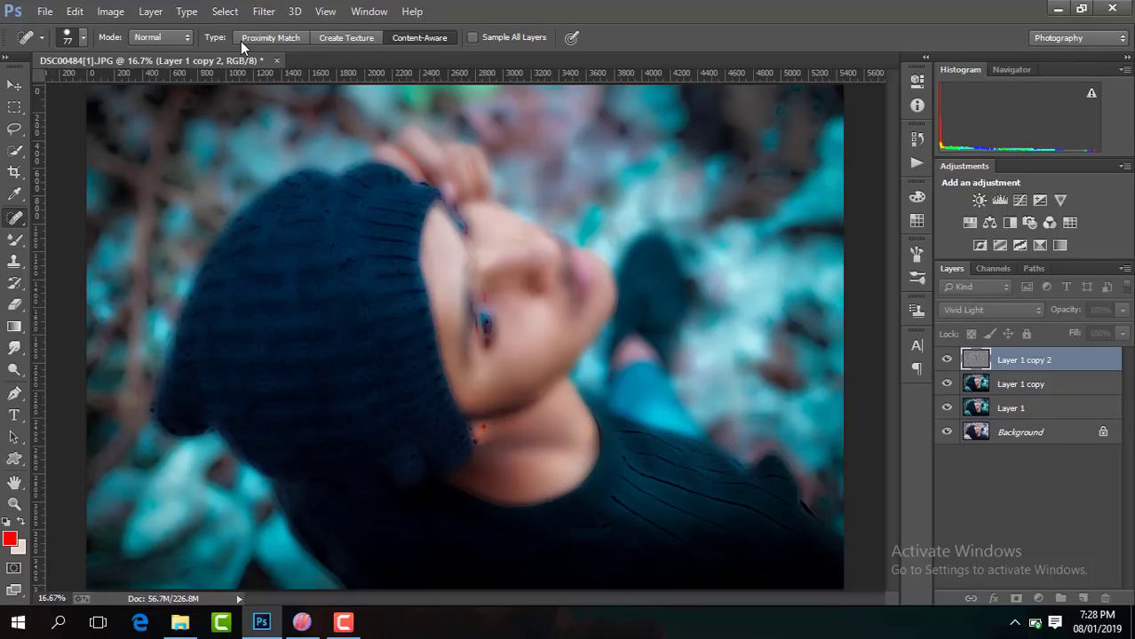
Apply a Gaussian Blur of about 9.8 pixels to Layer 1 copy 2.
{"action": "left_click", "coordinate": [264, 12]}
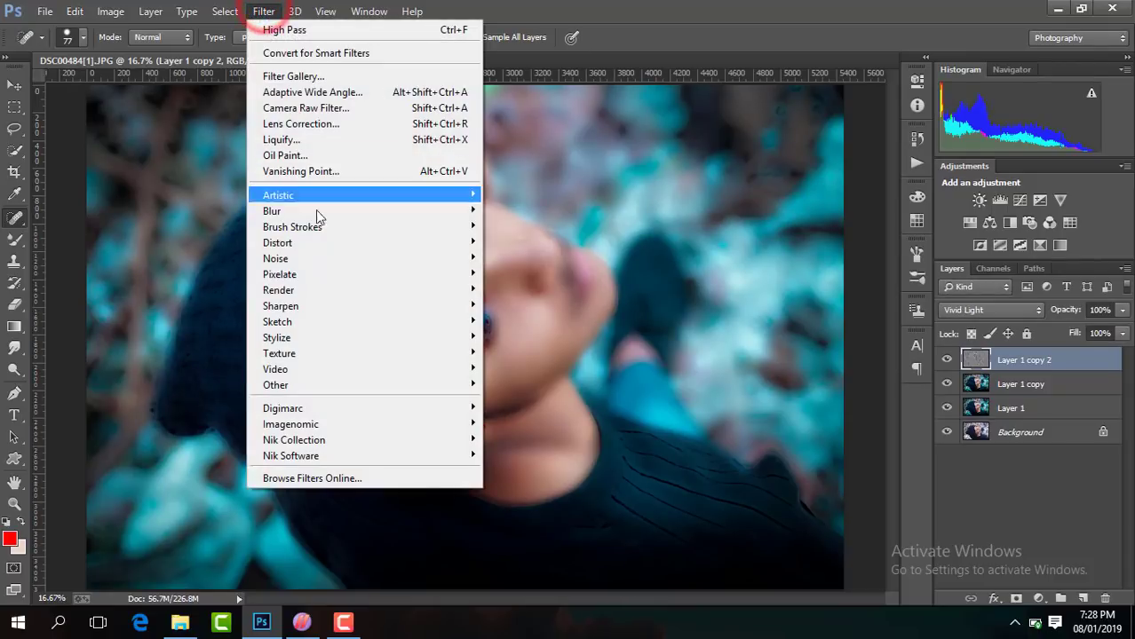
{"action": "mouse_move", "coordinate": [272, 211]}
{"action": "left_click", "coordinate": [517, 327]}
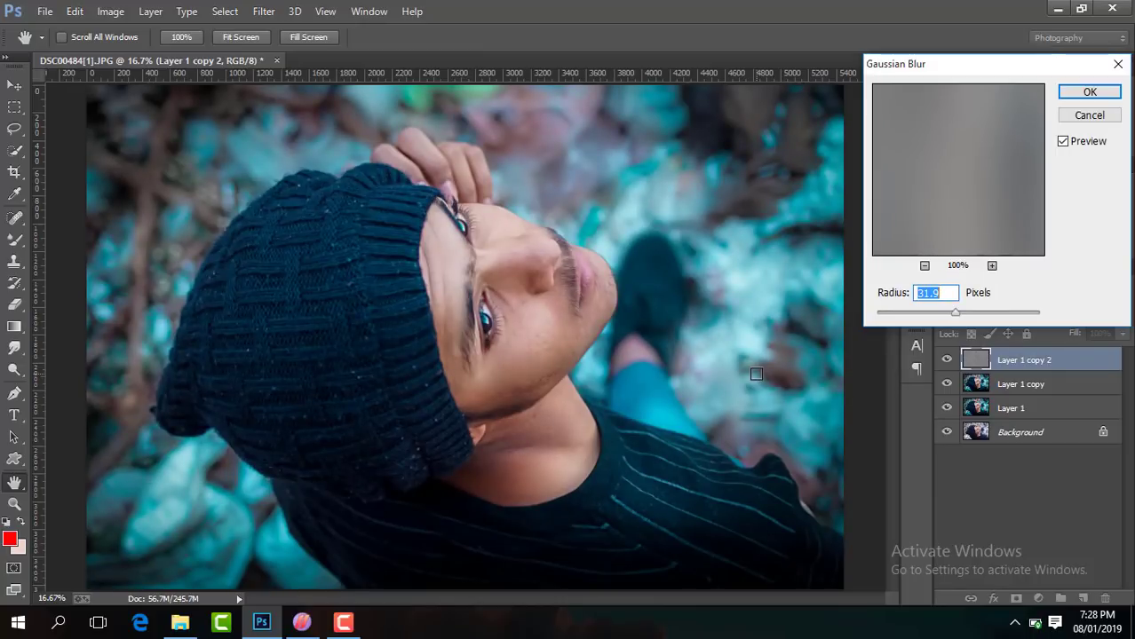
{"action": "key", "text": "ctrl+plus"}
{"action": "key", "text": "ctrl+plus"}
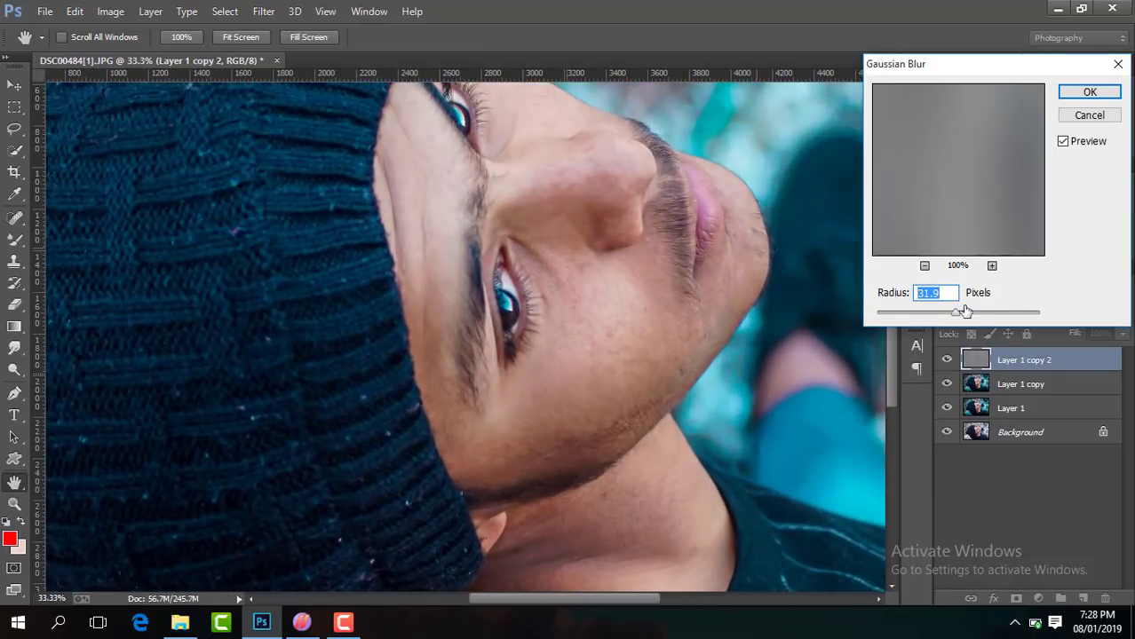
{"action": "left_click_drag", "start_coordinate": [957, 313], "coordinate": [941, 319]}
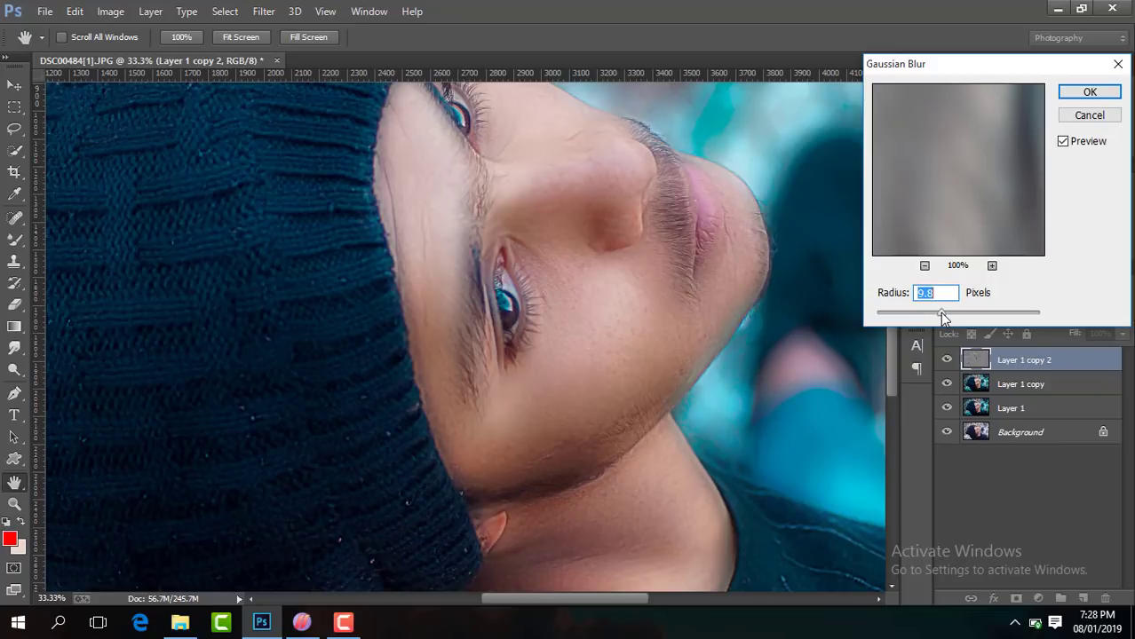
{"action": "left_click", "coordinate": [1089, 91]}
{"action": "key", "text": "j"}
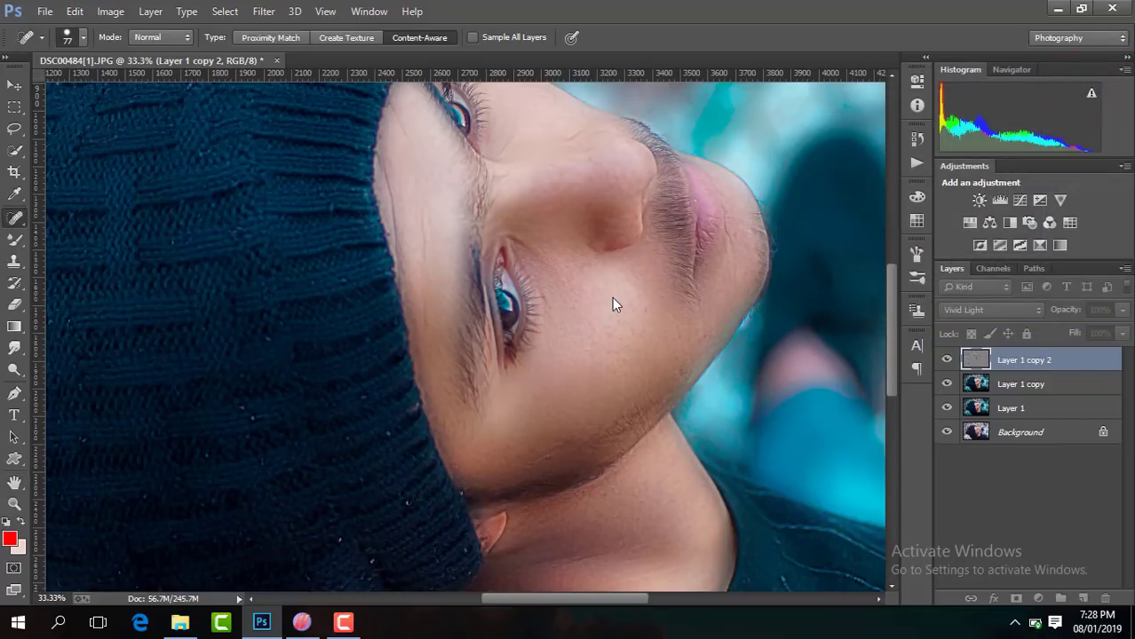
Add a hide-all black mask to Layer 1 copy 2 and set up a 167 px brush.
{"action": "key", "text": "ctrl+minus"}
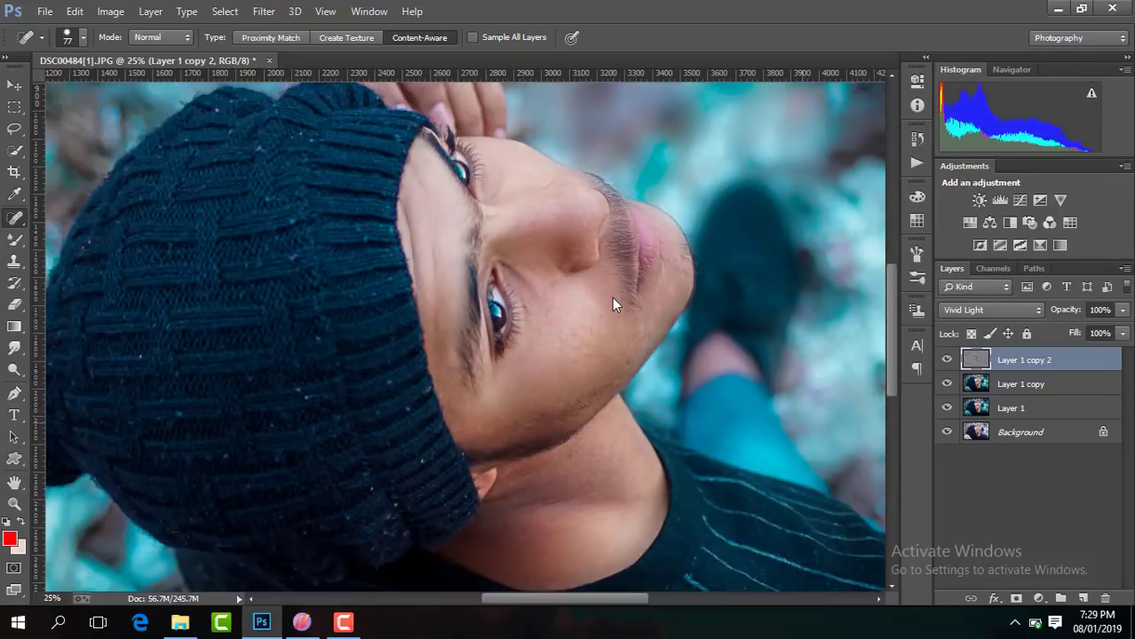
{"action": "key", "text": "ctrl+minus"}
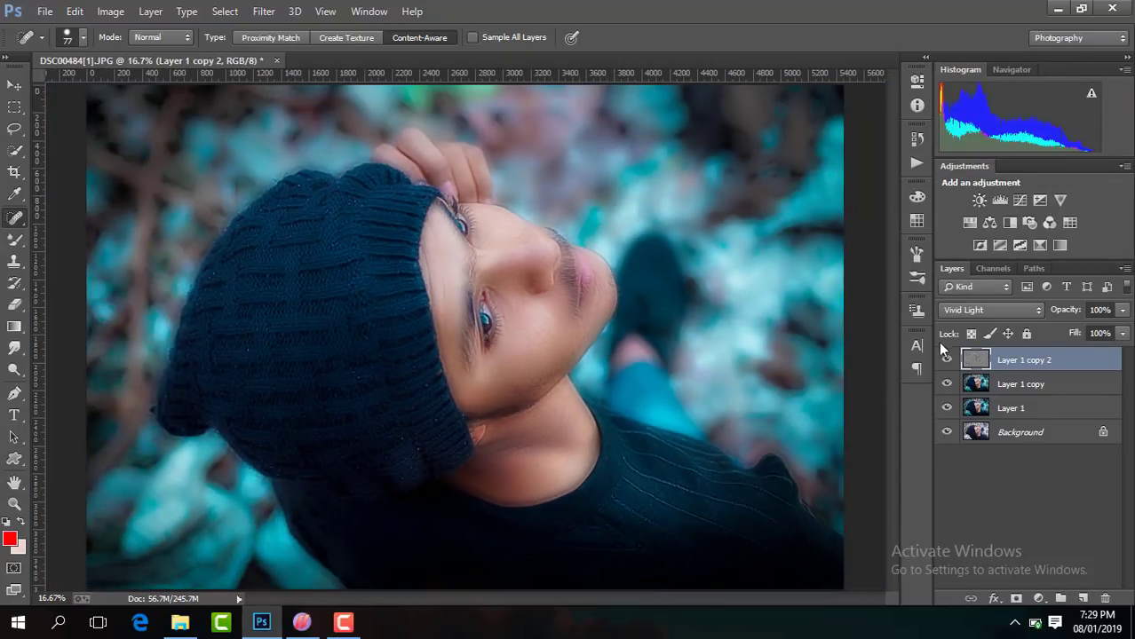
{"action": "left_click", "coordinate": [946, 360]}
{"action": "left_click", "coordinate": [1016, 600], "text": "alt"}
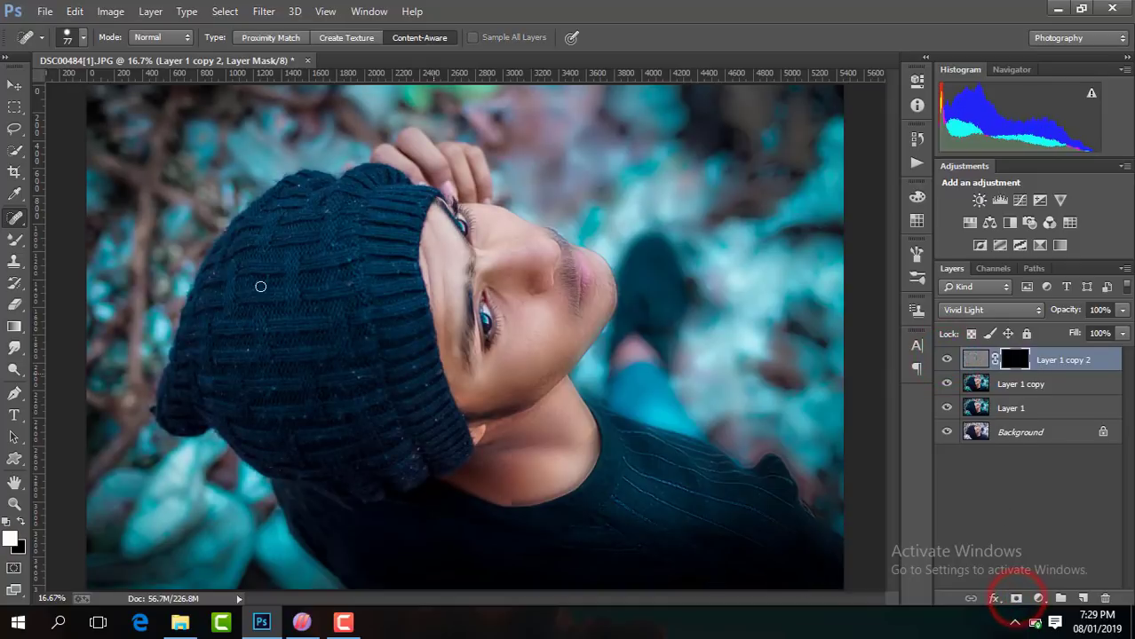
{"action": "right_click", "coordinate": [14, 239]}
{"action": "left_click", "coordinate": [86, 237]}
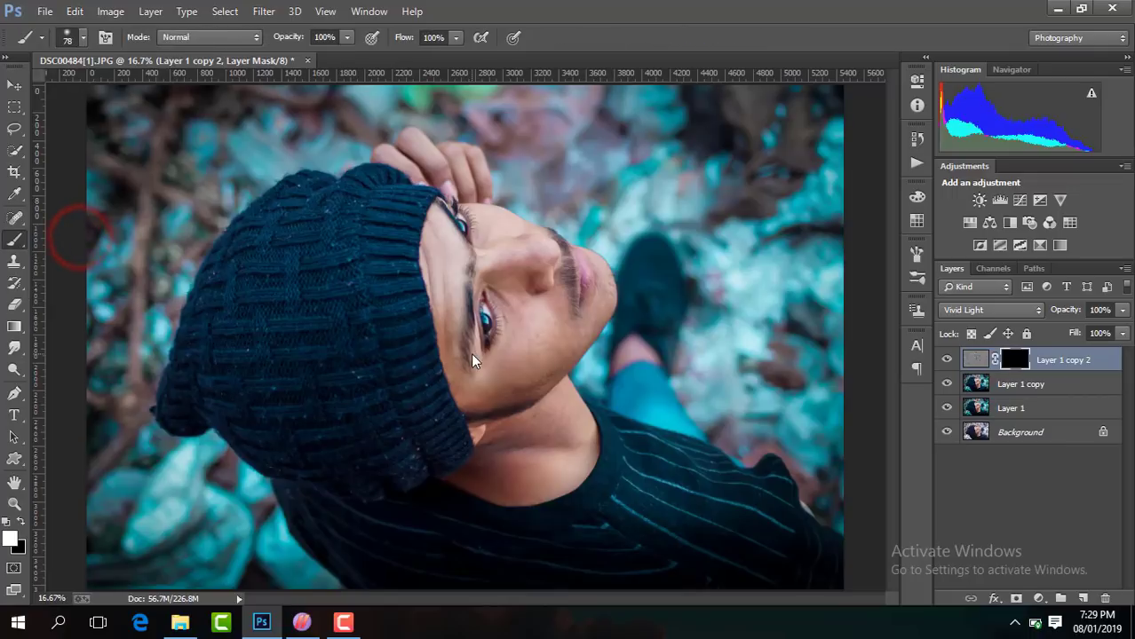
{"action": "key", "text": "ctrl+plus"}
{"action": "key", "text": "ctrl+plus"}
{"action": "key", "text": "ctrl+plus"}
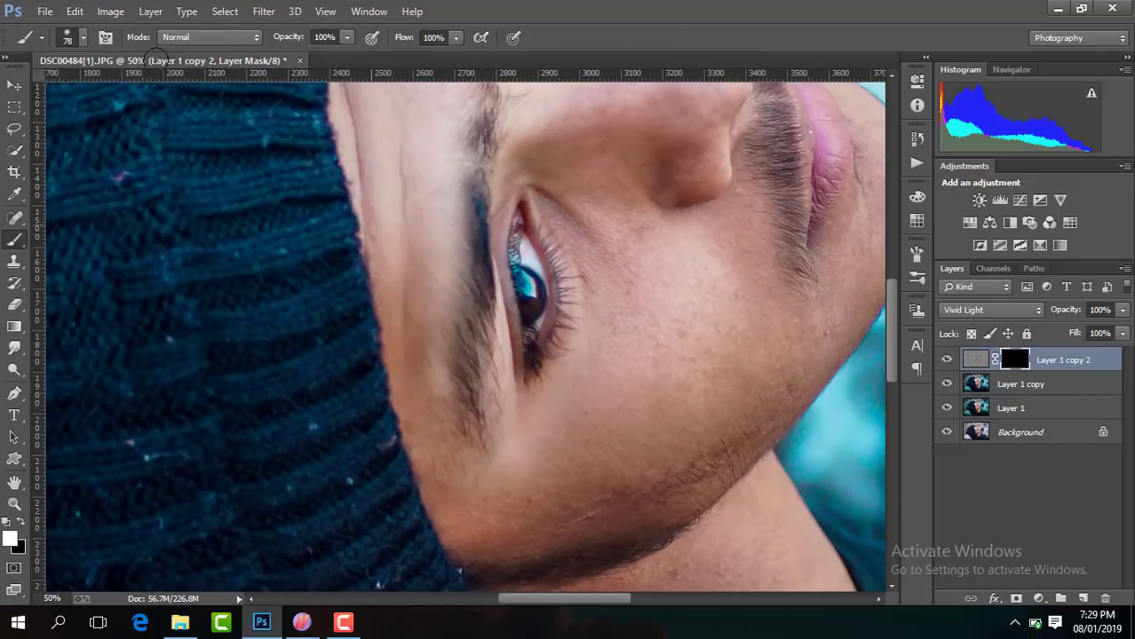
{"action": "left_click", "coordinate": [82, 38]}
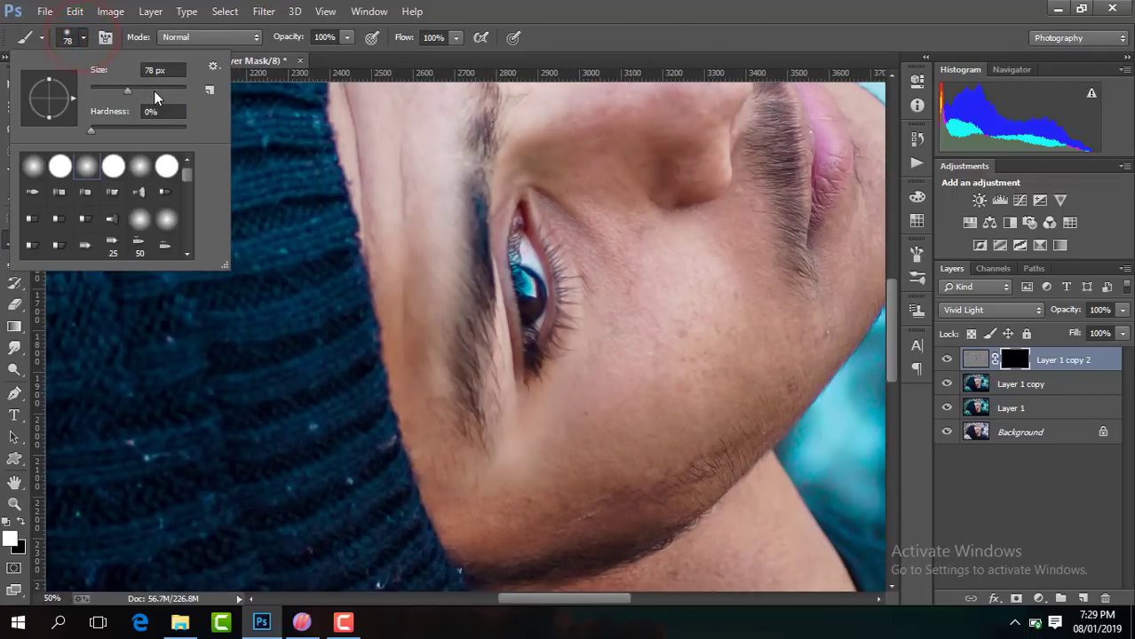
{"action": "left_click", "coordinate": [155, 92]}
{"action": "left_click", "coordinate": [413, 276]}
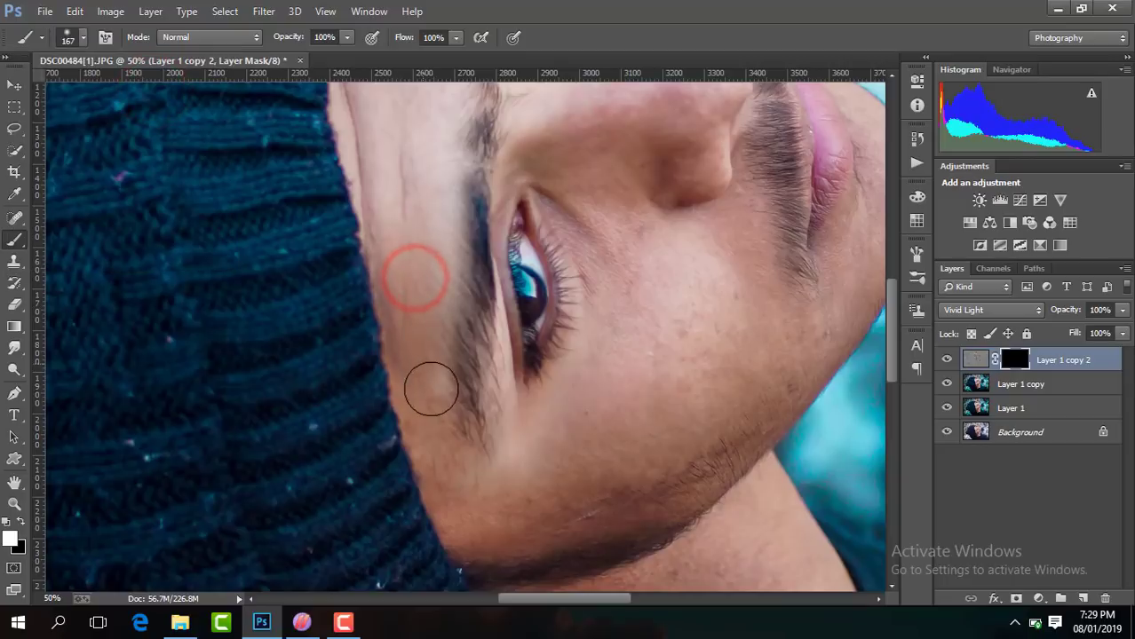
Paint the smoothing back onto the cheek and jawline.
{"action": "left_click_drag", "start_coordinate": [432, 389], "coordinate": [413, 306]}
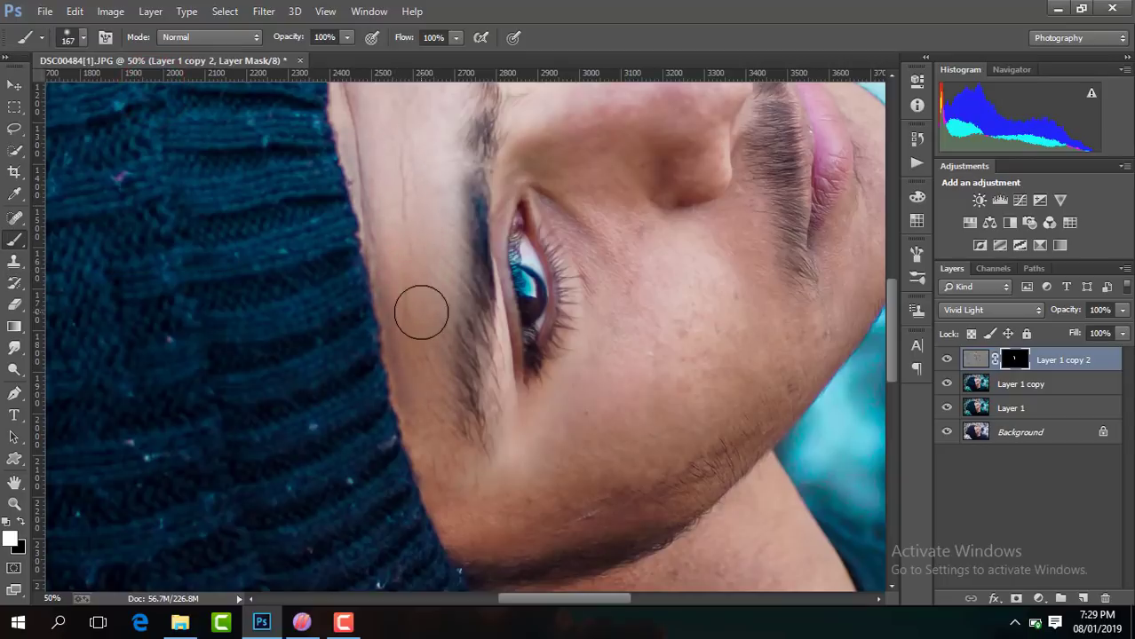
{"action": "left_click", "coordinate": [468, 504]}
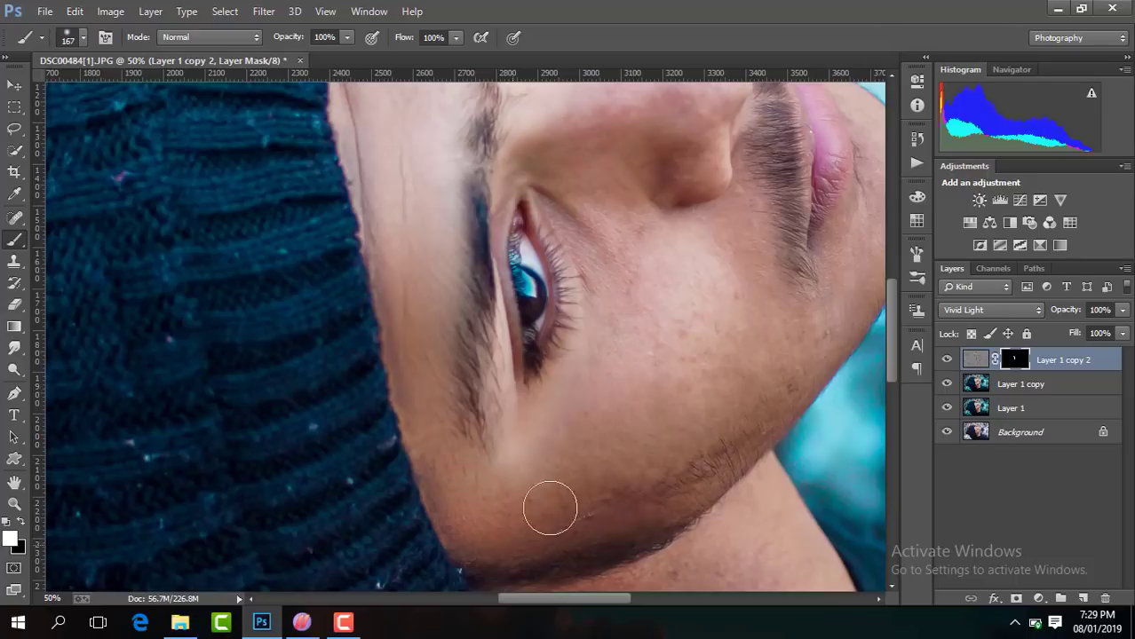
{"action": "left_click", "coordinate": [657, 486]}
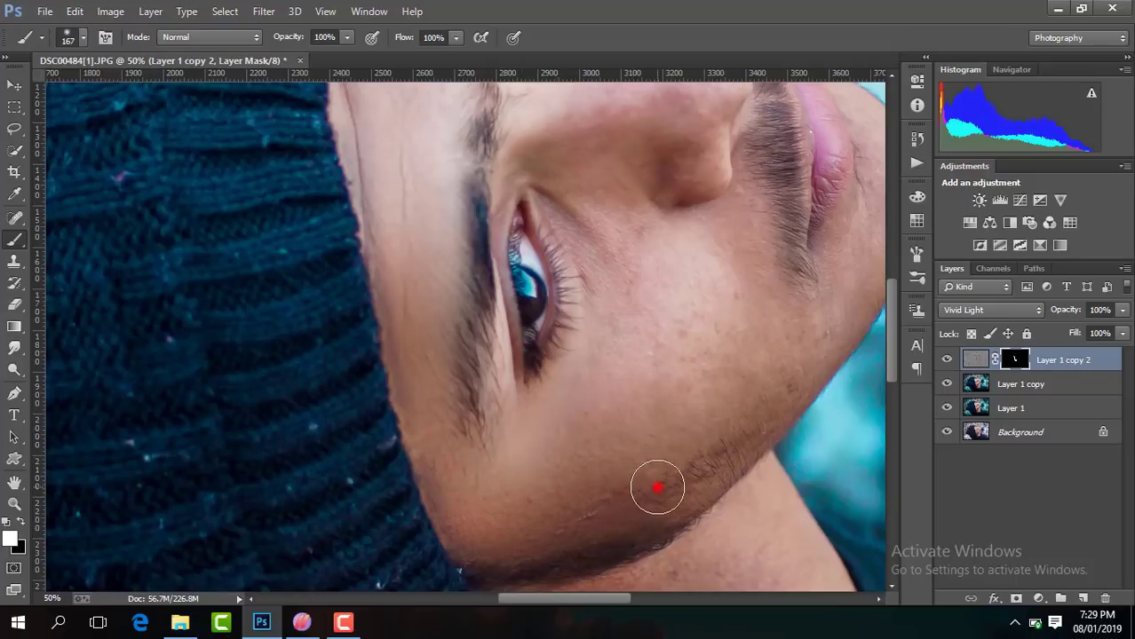
{"action": "left_click", "coordinate": [673, 482]}
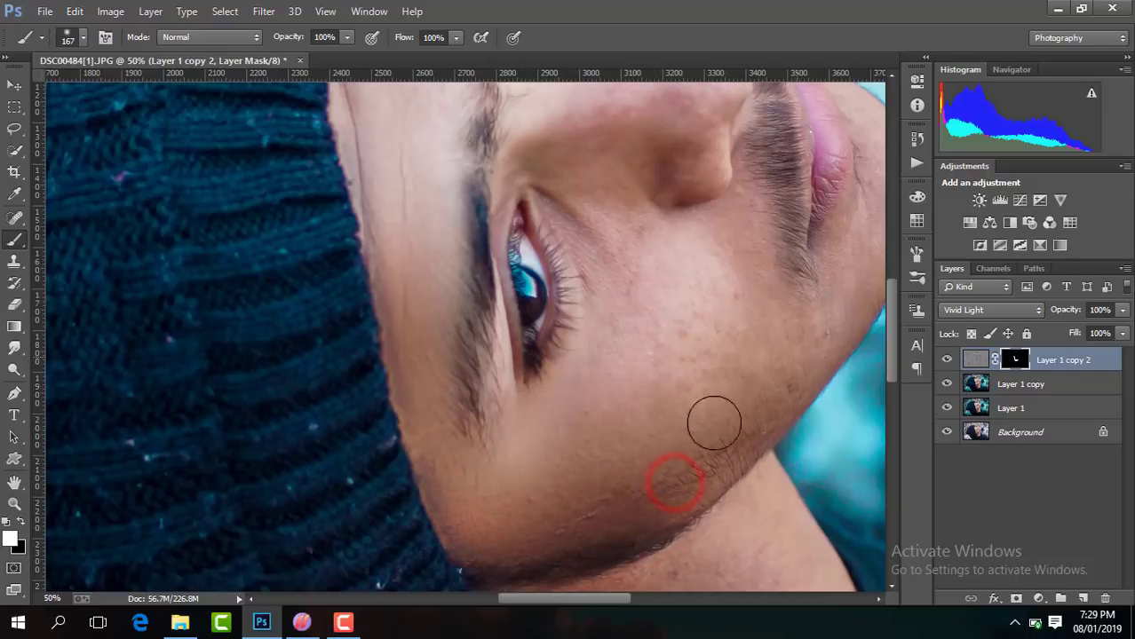
{"action": "left_click", "coordinate": [610, 277]}
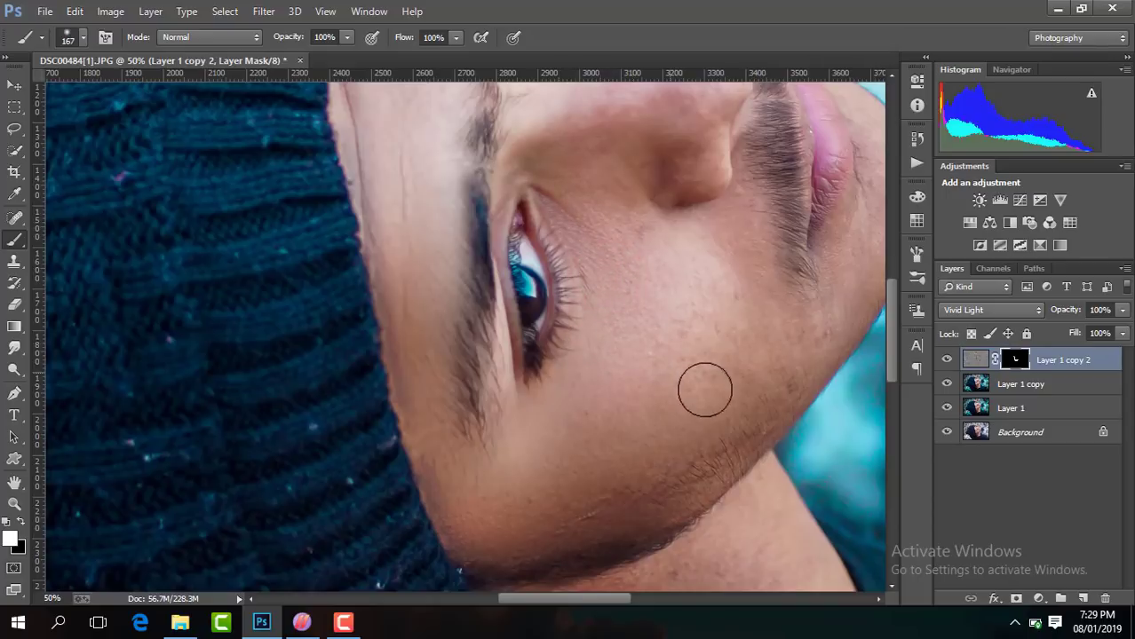
{"action": "left_click", "coordinate": [585, 425]}
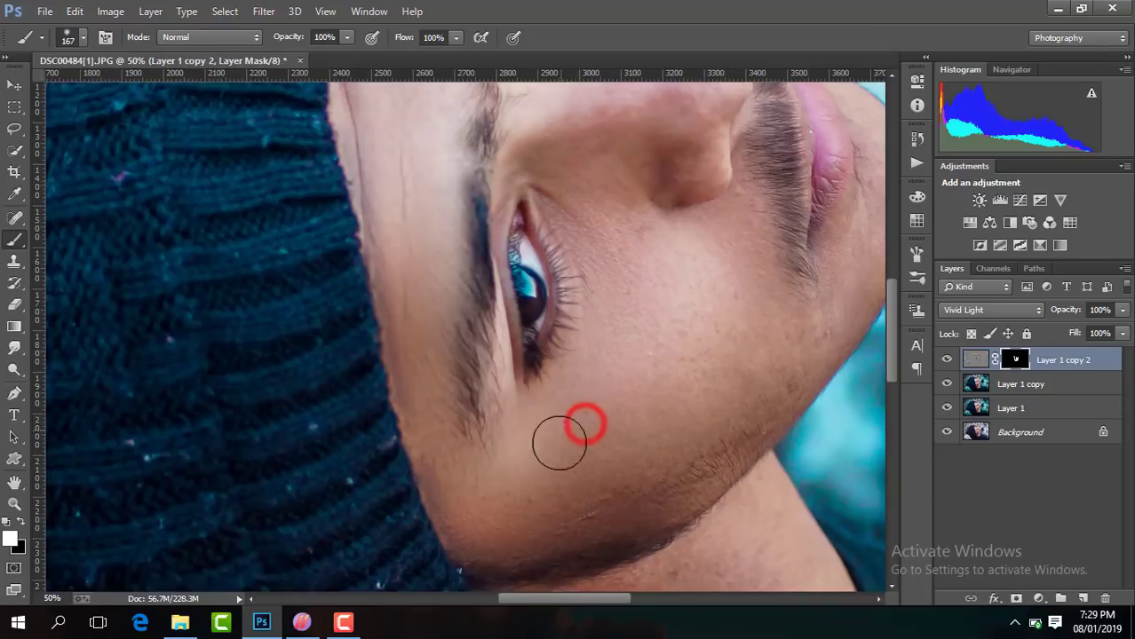
Enlarge the brush to 191 px and paint smoothing onto the cheek, nose and forehead.
{"action": "left_click", "coordinate": [82, 40]}
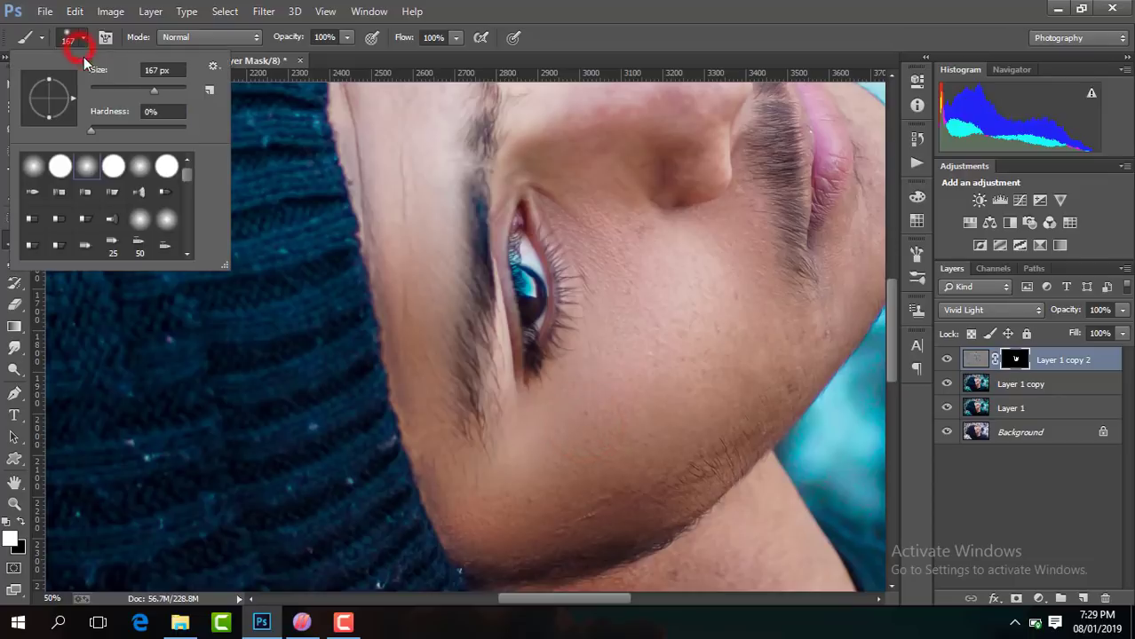
{"action": "left_click_drag", "start_coordinate": [155, 93], "coordinate": [165, 93]}
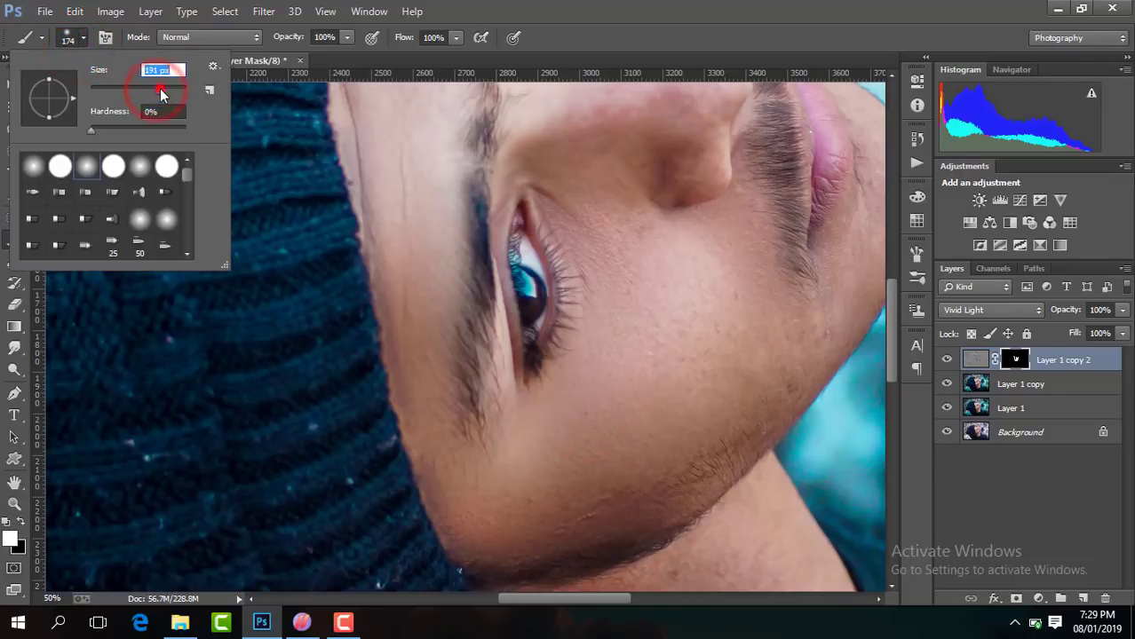
{"action": "left_click", "coordinate": [703, 351]}
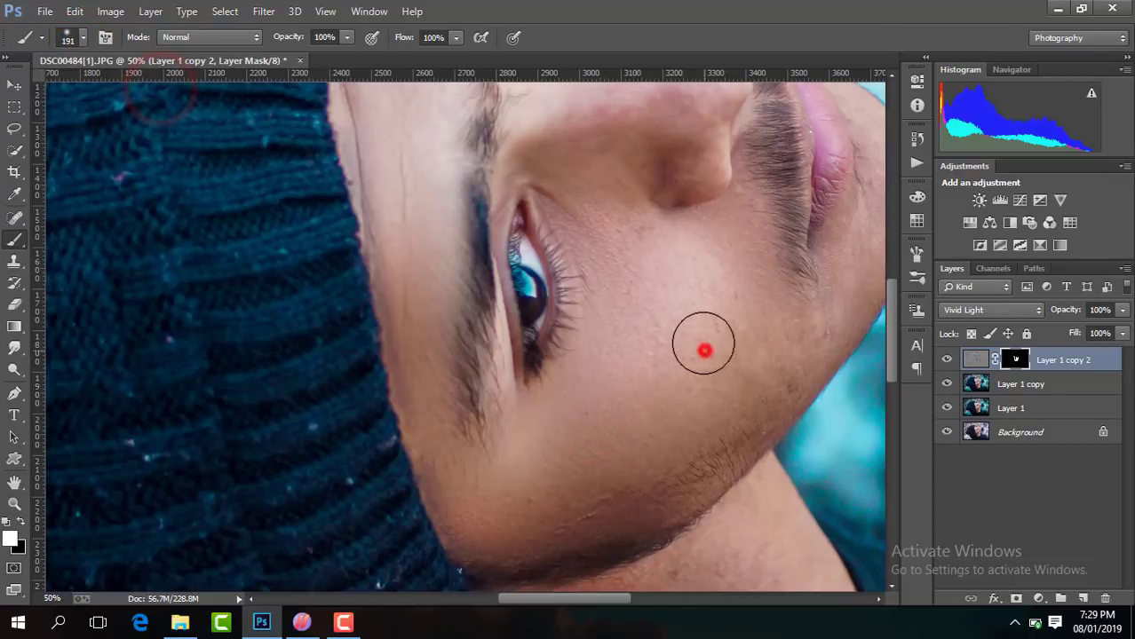
{"action": "left_click", "coordinate": [750, 341]}
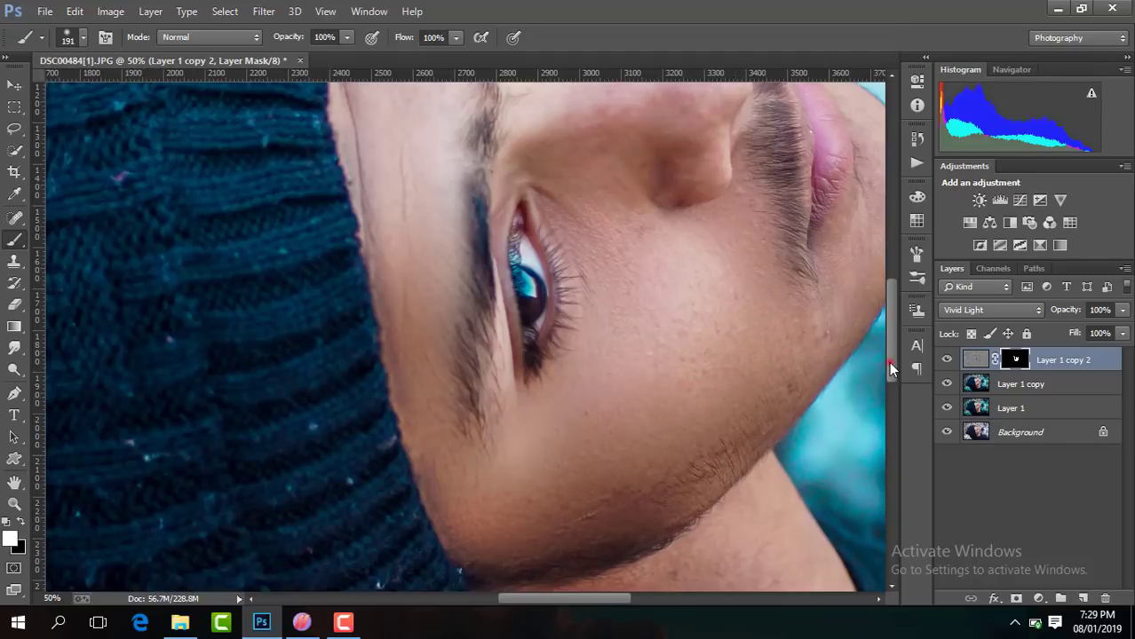
{"action": "left_click_drag", "start_coordinate": [891, 364], "coordinate": [885, 330]}
{"action": "left_click", "coordinate": [643, 300]}
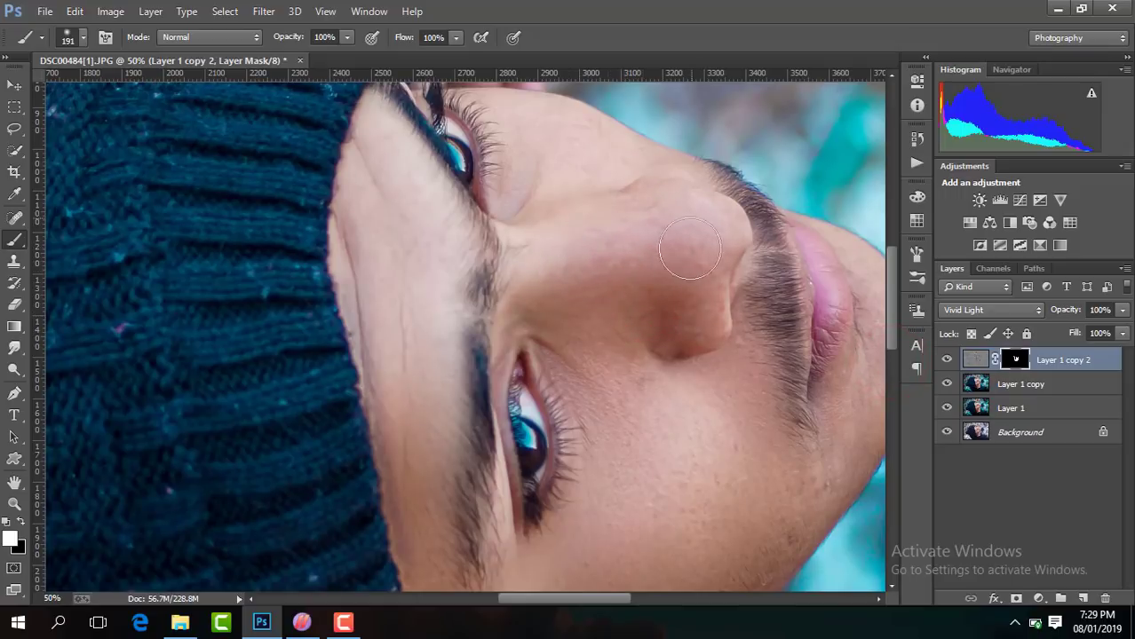
{"action": "left_click", "coordinate": [589, 156]}
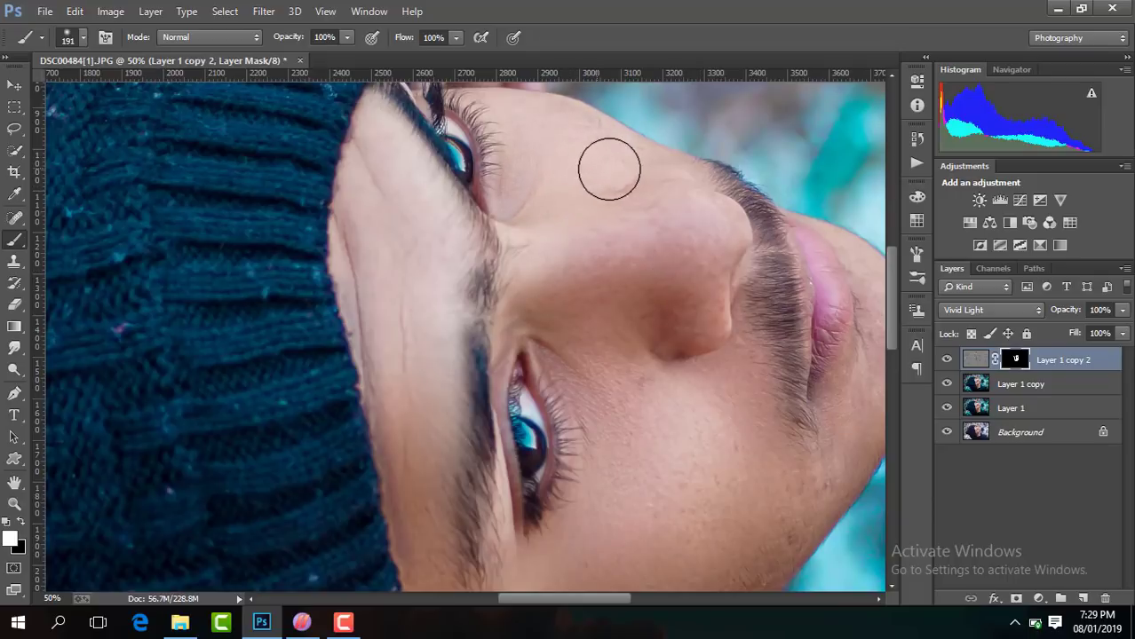
{"action": "left_click", "coordinate": [407, 232]}
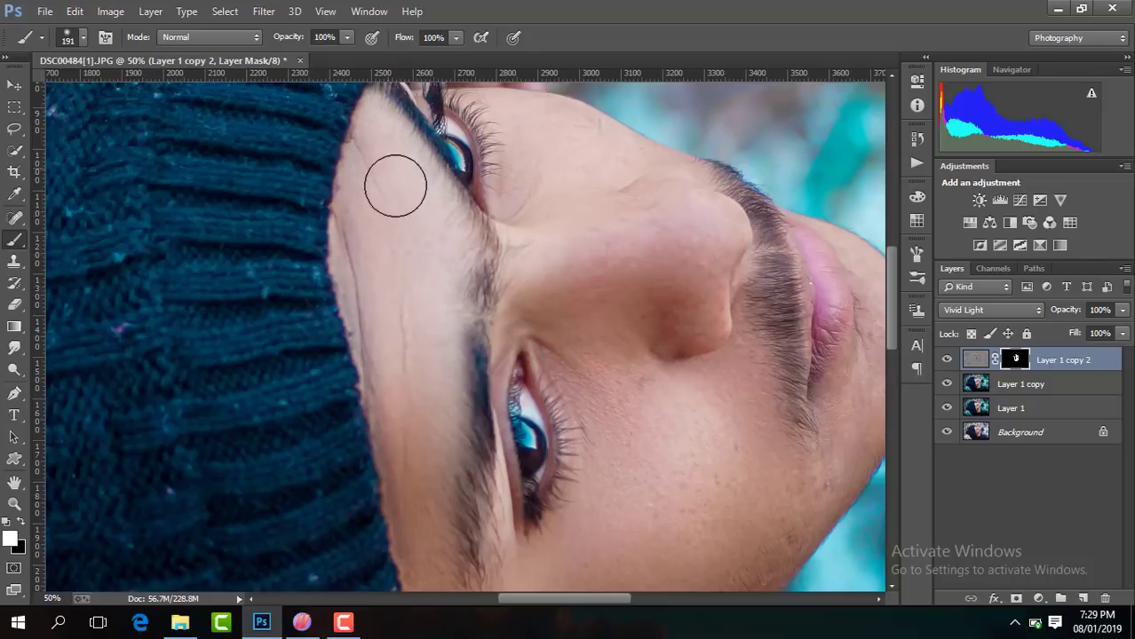
{"action": "left_click", "coordinate": [375, 312]}
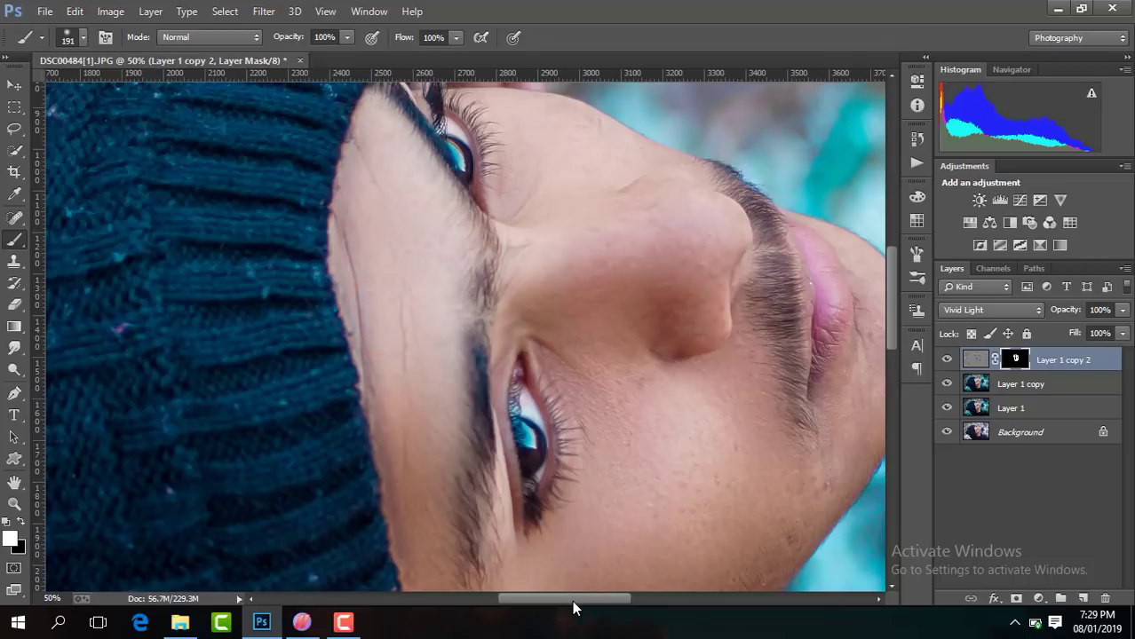
Paint smoothing onto the chin and along the neck.
{"action": "left_click_drag", "start_coordinate": [573, 601], "coordinate": [607, 601]}
{"action": "left_click", "coordinate": [633, 462]}
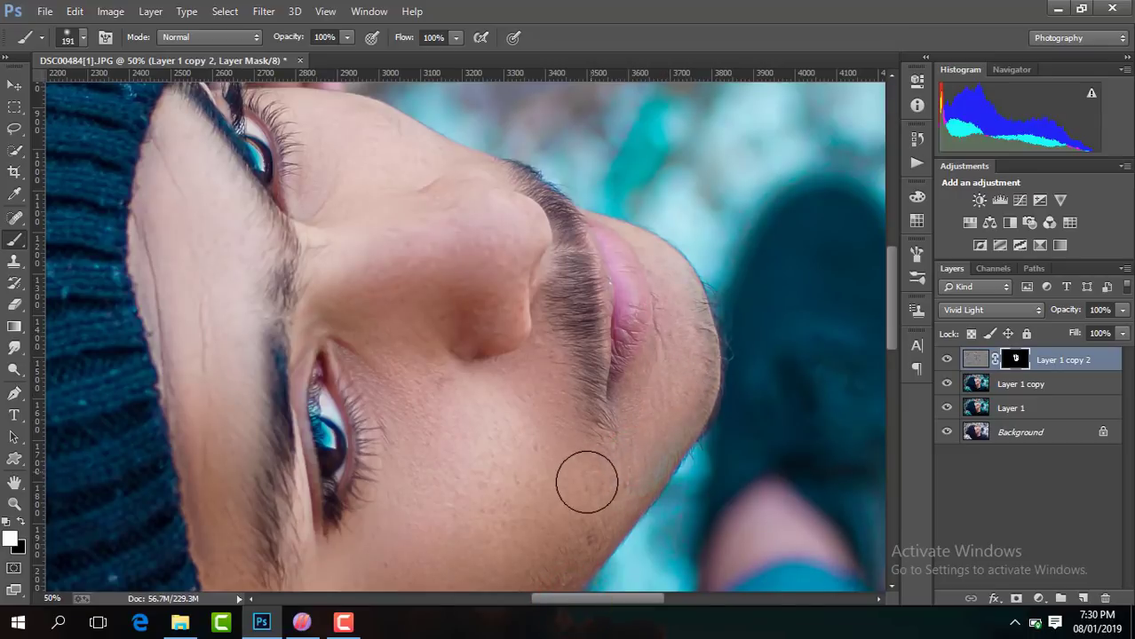
{"action": "left_click_drag", "start_coordinate": [890, 262], "coordinate": [886, 288]}
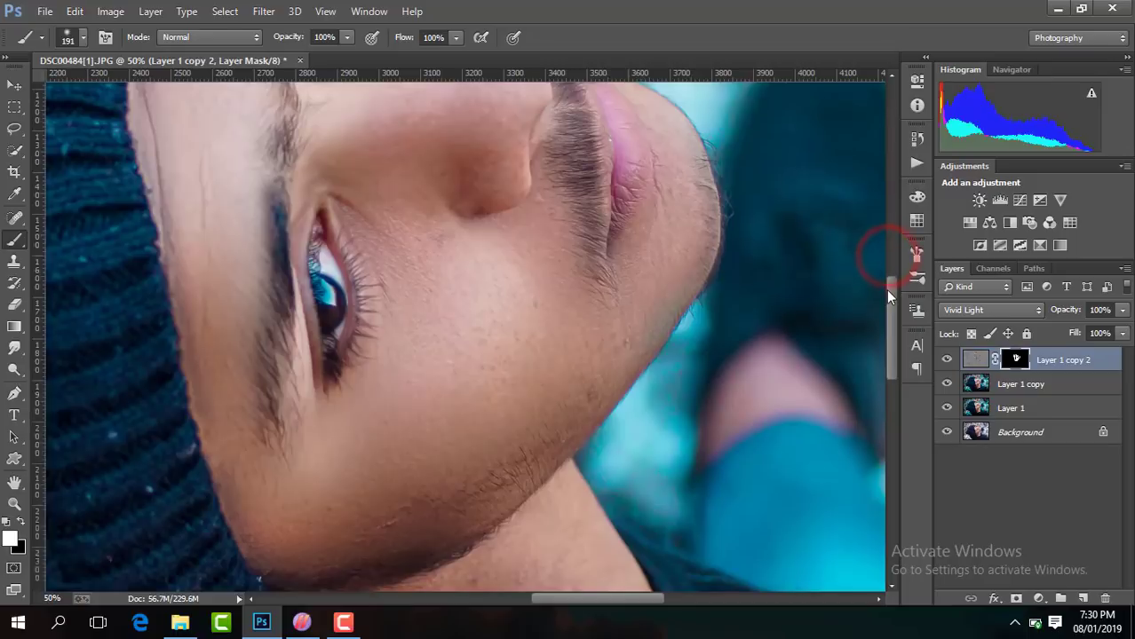
{"action": "left_click", "coordinate": [632, 311]}
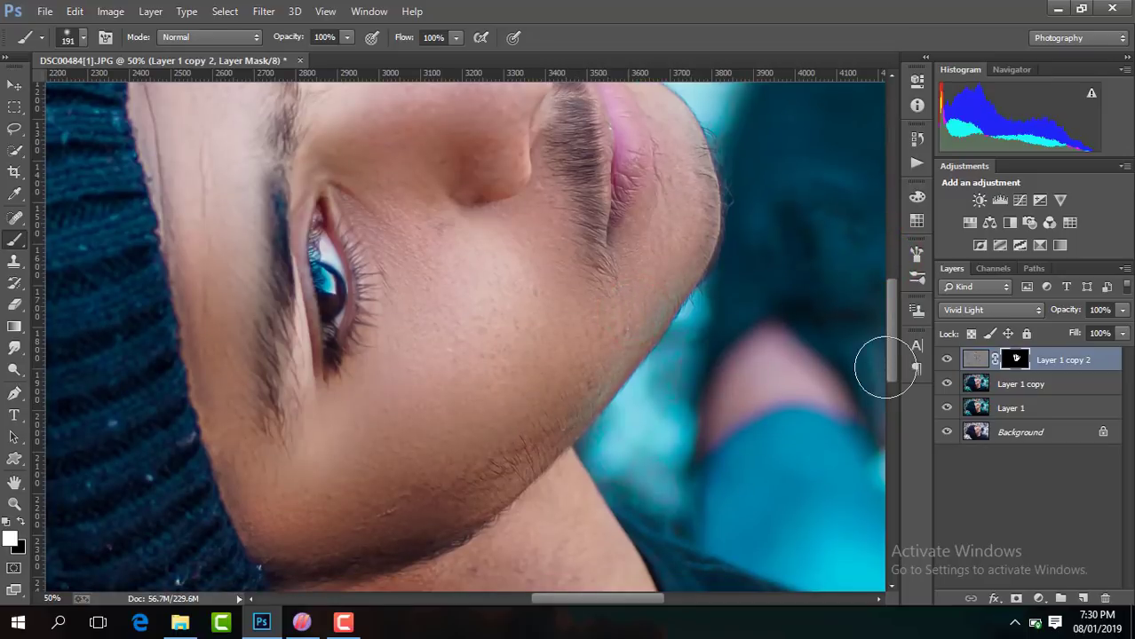
{"action": "left_click_drag", "start_coordinate": [890, 340], "coordinate": [888, 390]}
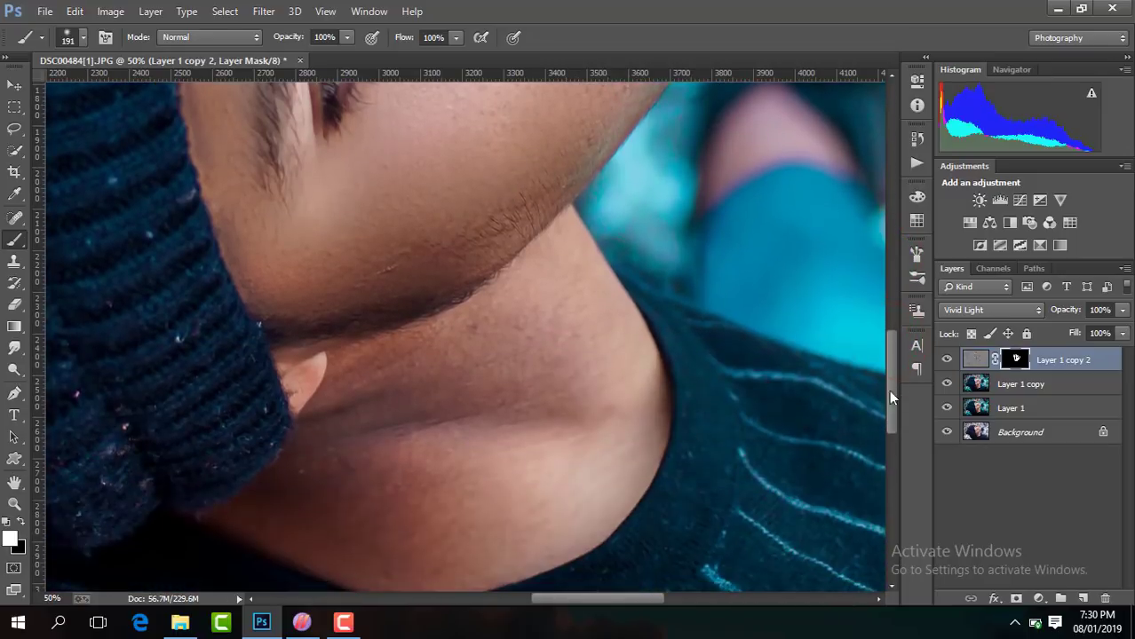
{"action": "left_click", "coordinate": [634, 371]}
{"action": "left_click_drag", "start_coordinate": [588, 409], "coordinate": [357, 421]}
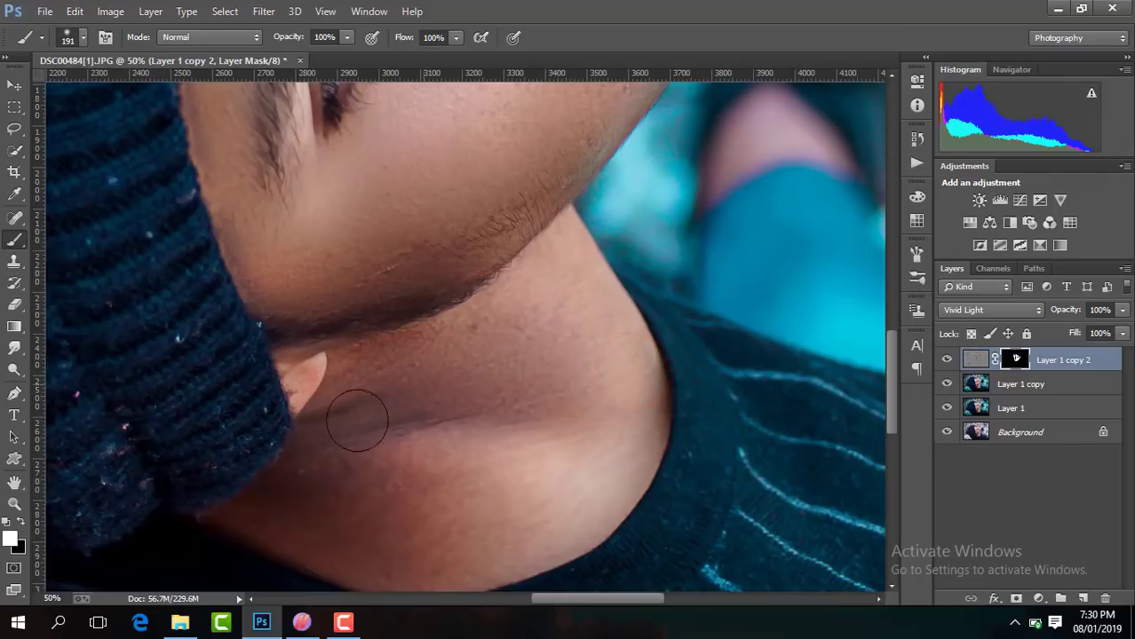
{"action": "left_click_drag", "start_coordinate": [328, 490], "coordinate": [324, 525]}
{"action": "left_click_drag", "start_coordinate": [451, 546], "coordinate": [422, 515]}
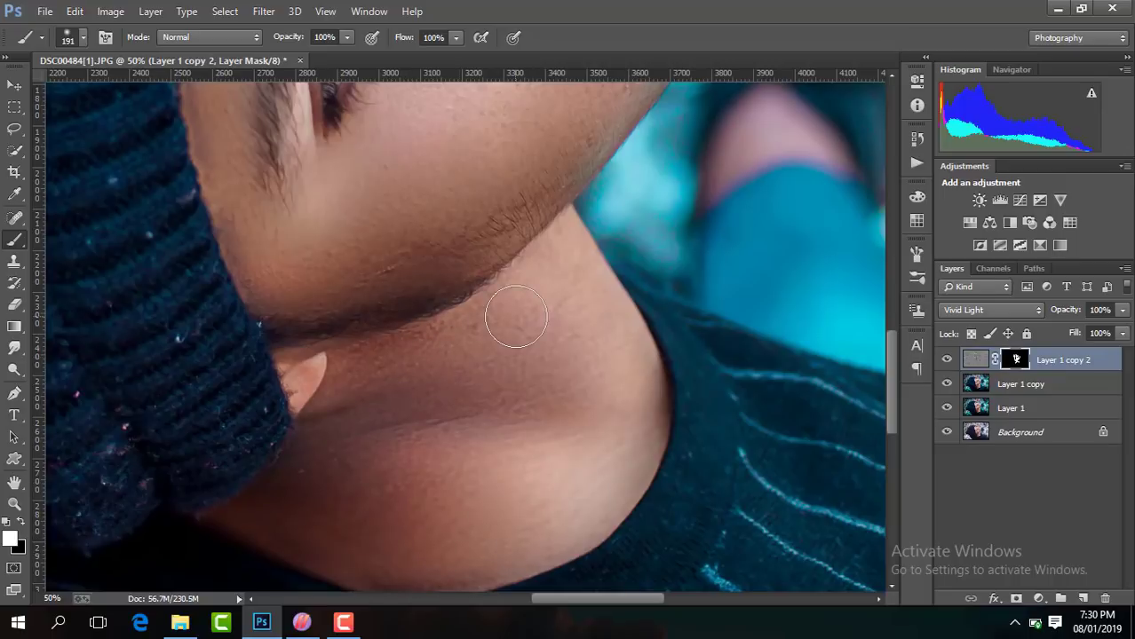
Merge all visible layers into a single Background and duplicate it as Layer 1.
{"action": "scroll", "coordinate": [516, 316], "scroll_direction": "down", "scroll_amount": 1}
{"action": "scroll", "coordinate": [516, 316], "scroll_direction": "down", "scroll_amount": 1}
{"action": "scroll", "coordinate": [516, 316], "scroll_direction": "down", "scroll_amount": 2}
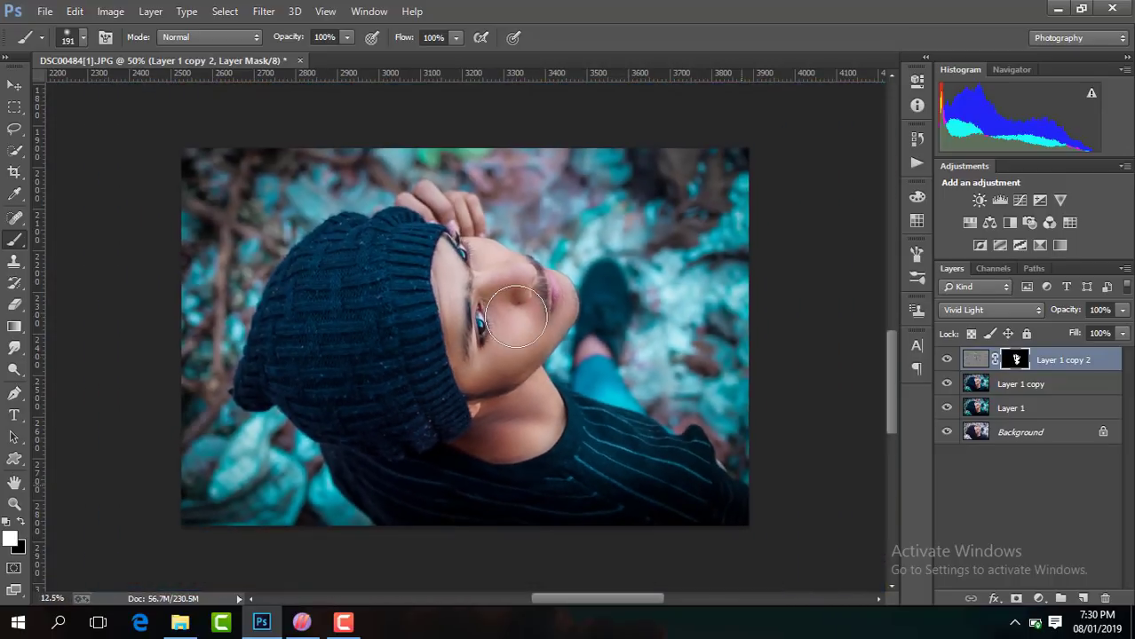
{"action": "left_click", "coordinate": [946, 359]}
{"action": "left_click", "coordinate": [947, 360]}
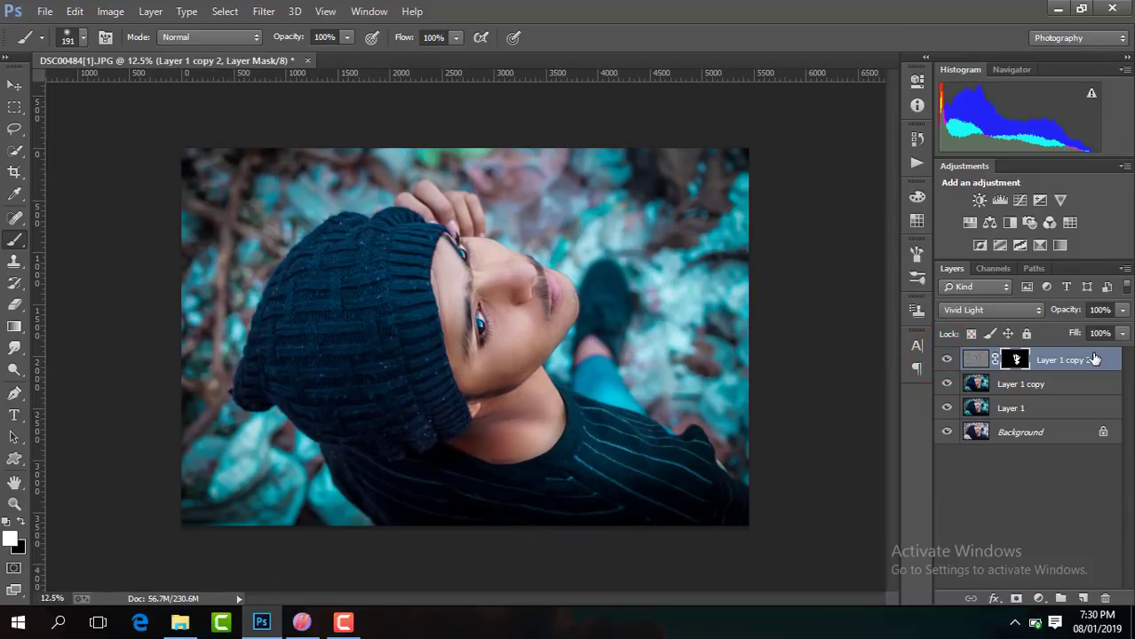
{"action": "right_click", "coordinate": [1094, 358]}
{"action": "left_click", "coordinate": [835, 491]}
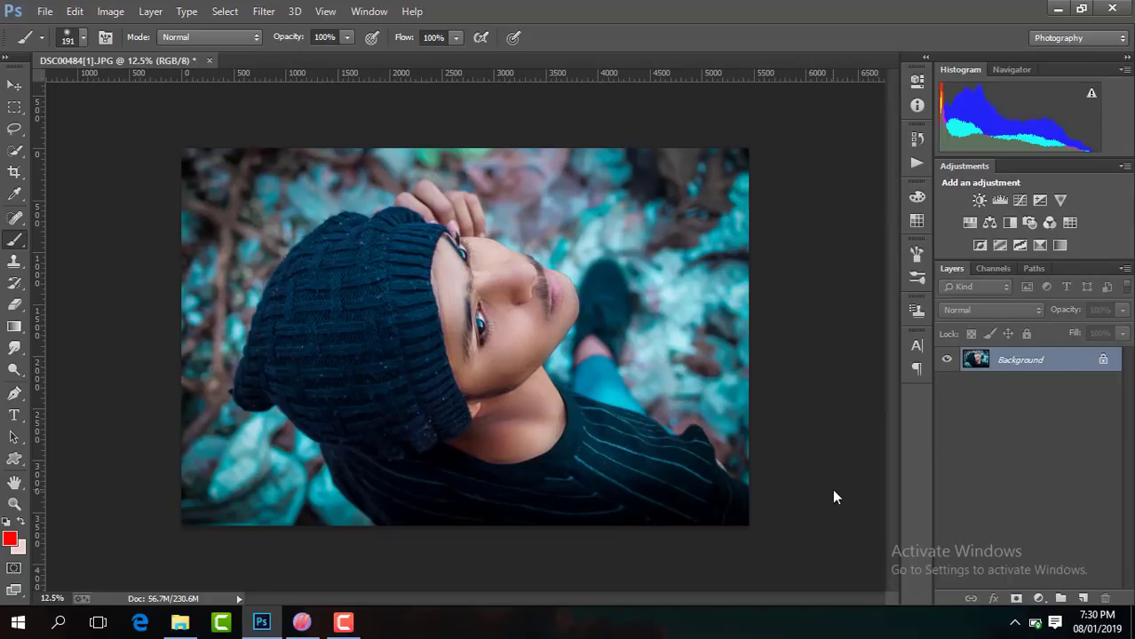
{"action": "key", "text": "ctrl+j"}
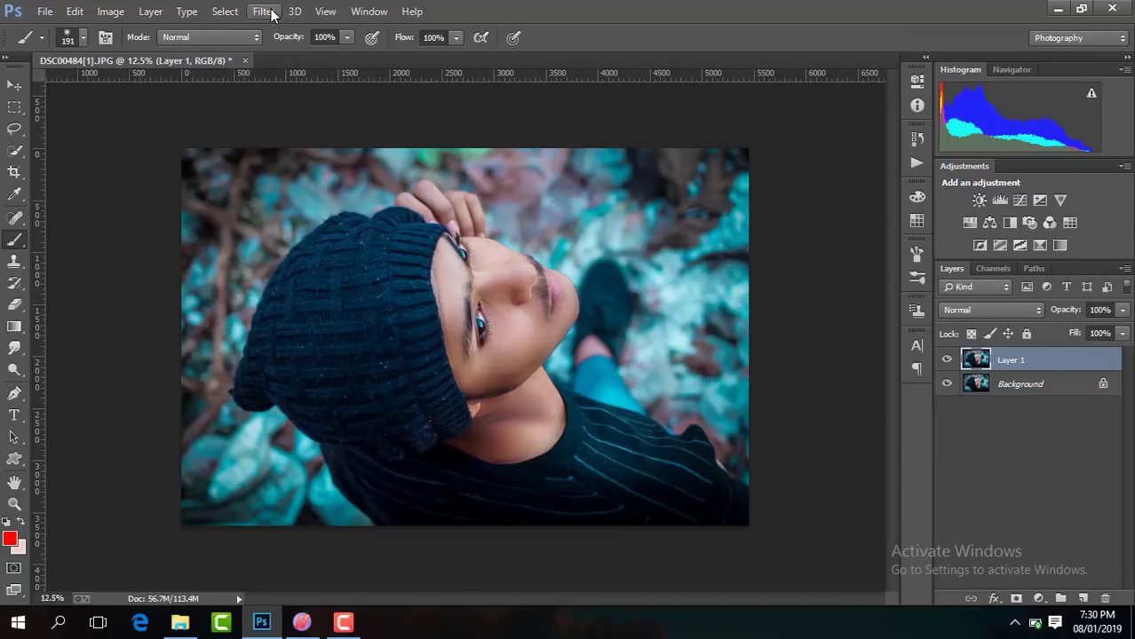
{"action": "left_click", "coordinate": [264, 11]}
In Camera Raw, raise Contrast, cool Temperature to -11, and settle Dehaze at -6.
{"action": "left_click", "coordinate": [343, 110]}
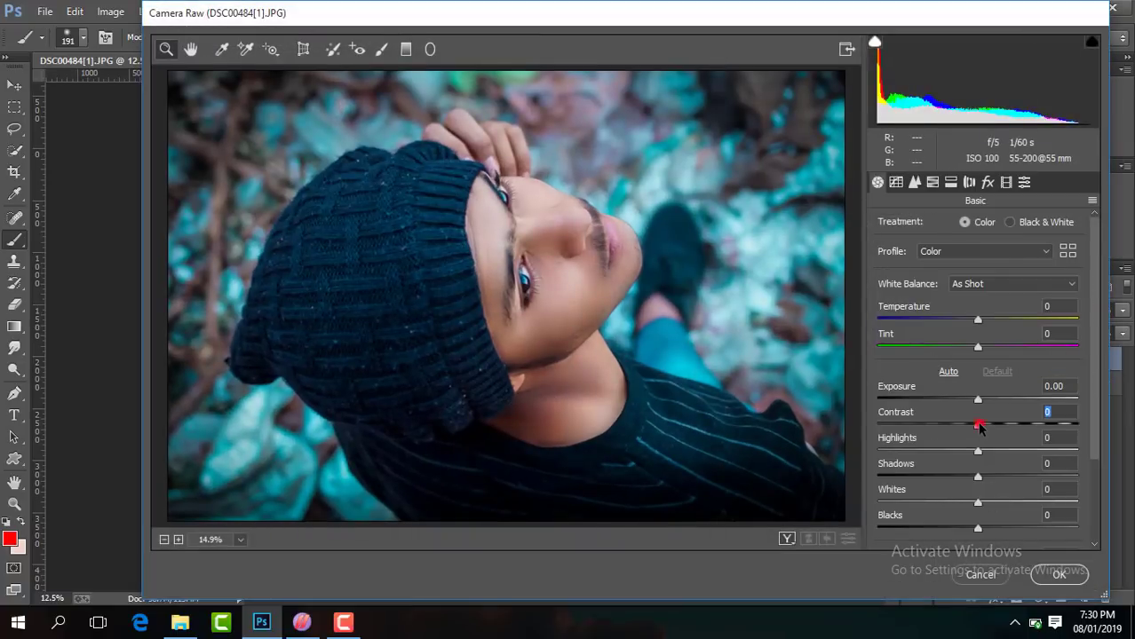
{"action": "left_click_drag", "start_coordinate": [994, 431], "coordinate": [997, 428]}
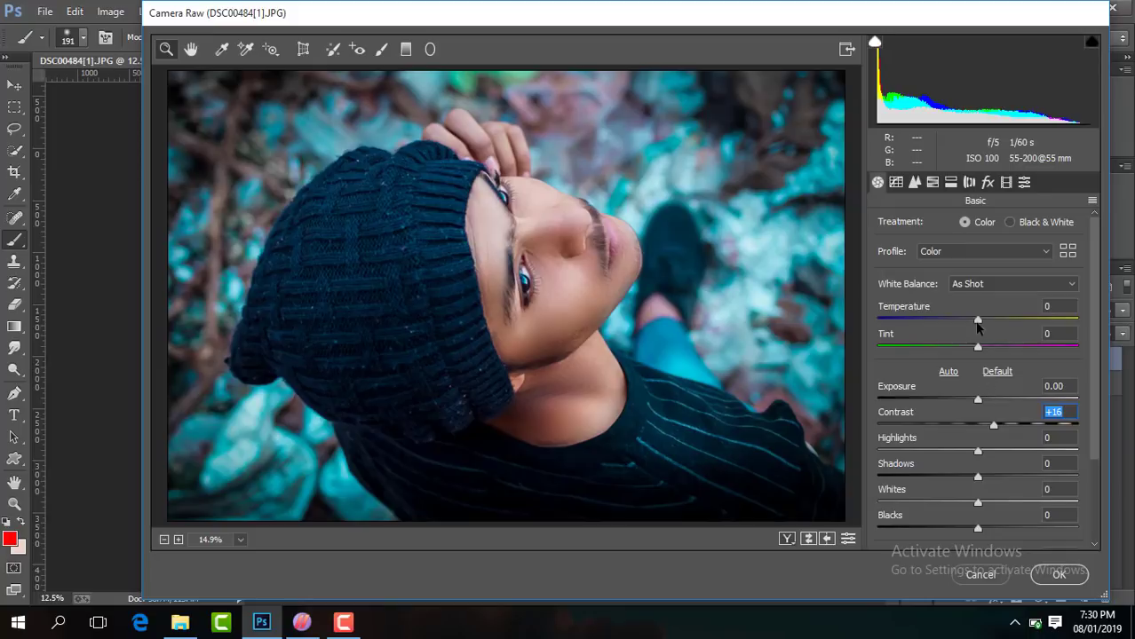
{"action": "left_click_drag", "start_coordinate": [978, 321], "coordinate": [965, 324]}
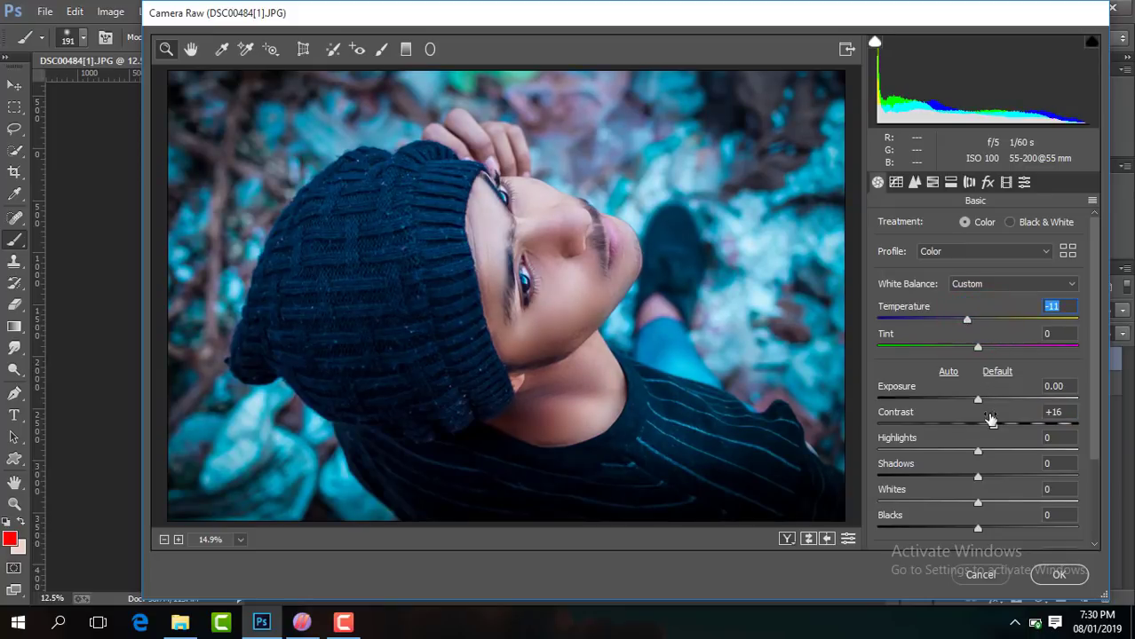
{"action": "left_click", "coordinate": [1094, 412]}
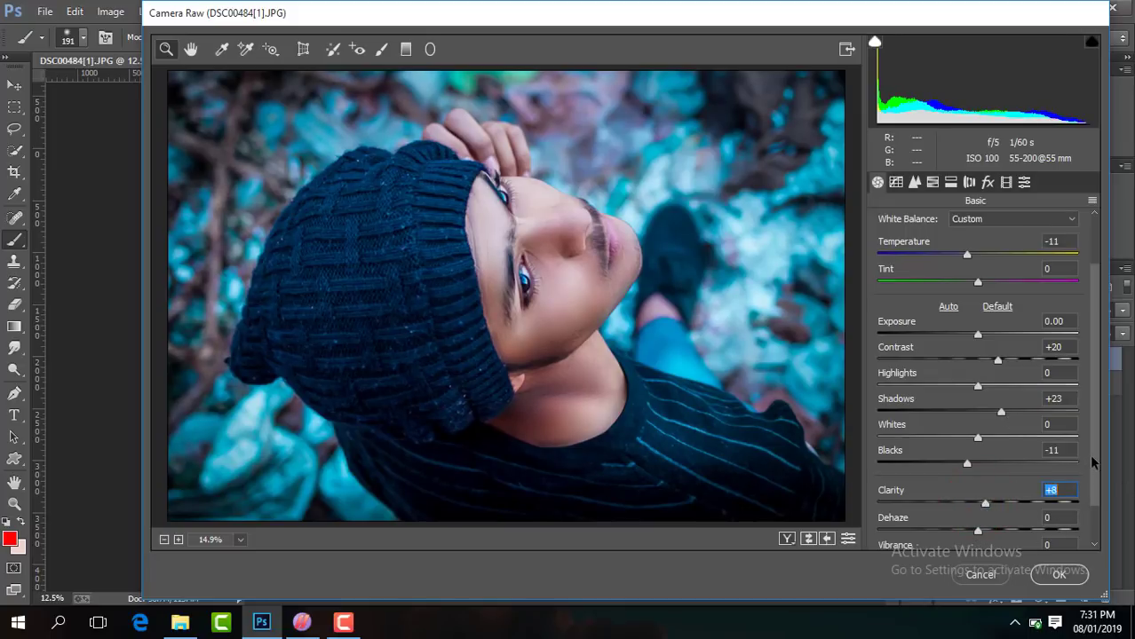
{"action": "left_click_drag", "start_coordinate": [1098, 485], "coordinate": [1079, 507]}
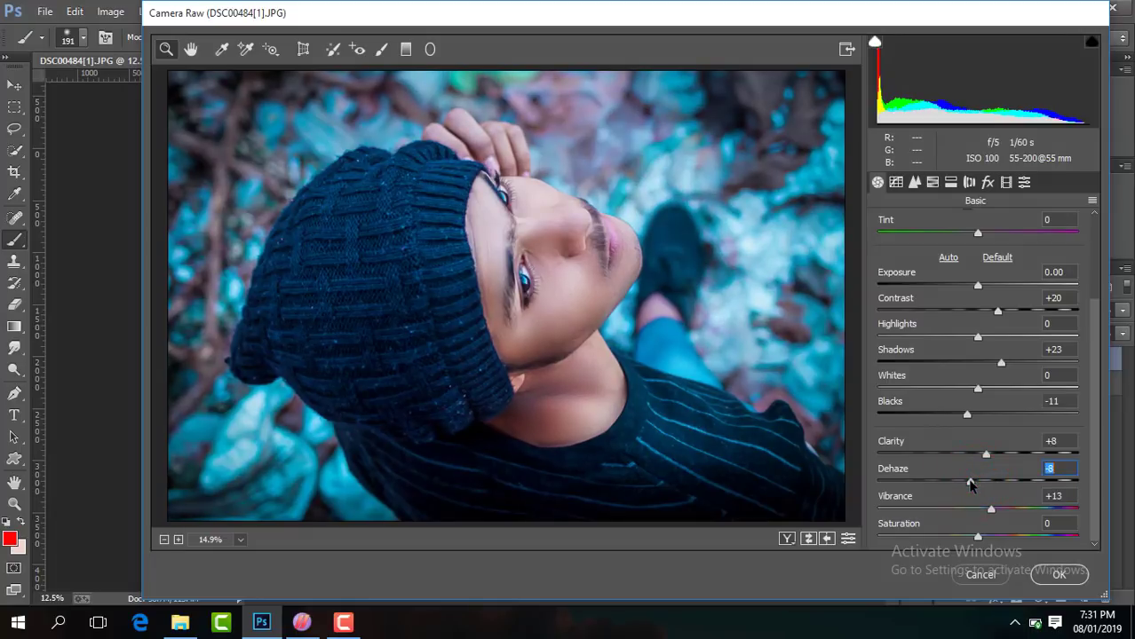
{"action": "left_click", "coordinate": [989, 482]}
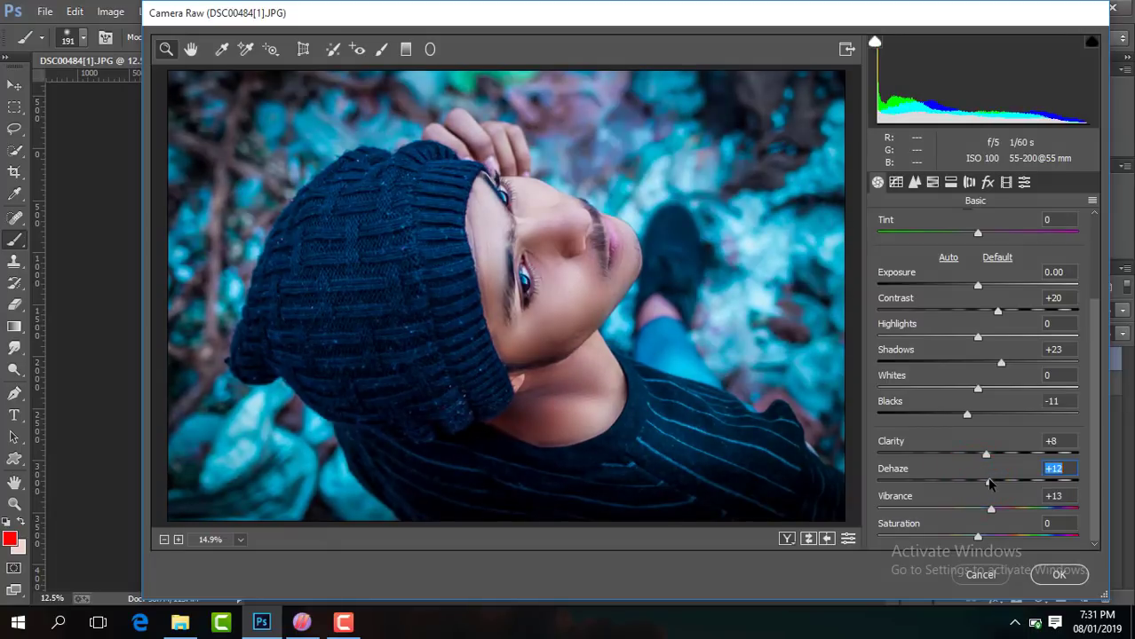
{"action": "left_click_drag", "start_coordinate": [985, 482], "coordinate": [974, 483]}
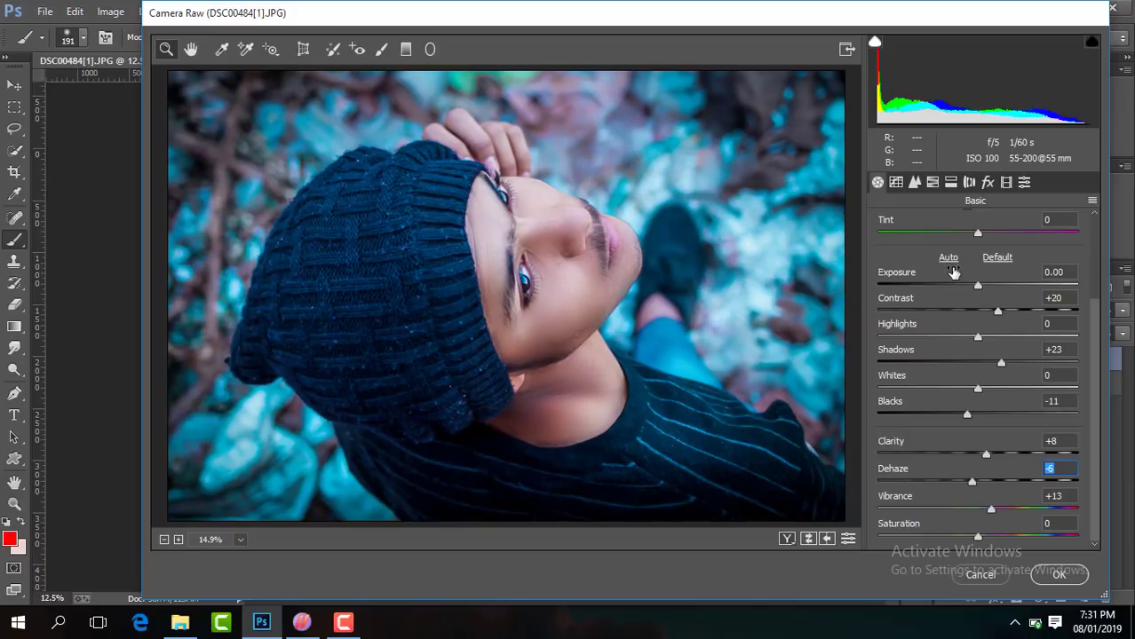
Adjust HSL: Blues hue -11, Oranges saturation -11, Yellows saturation -100, Oranges luminance +11.
{"action": "left_click", "coordinate": [933, 182]}
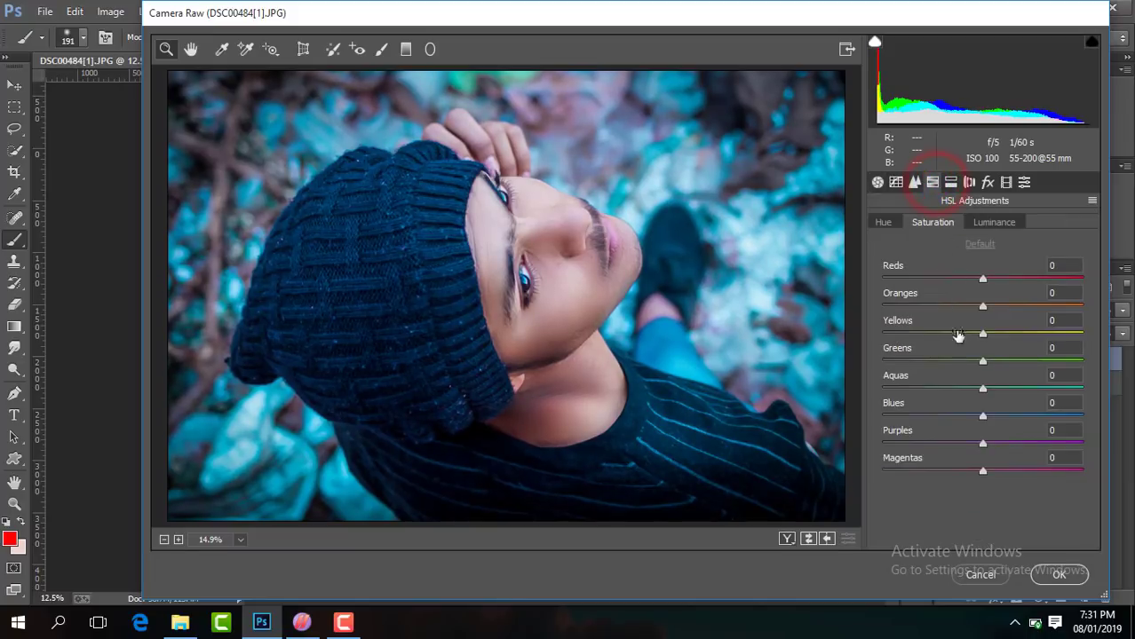
{"action": "left_click", "coordinate": [889, 222]}
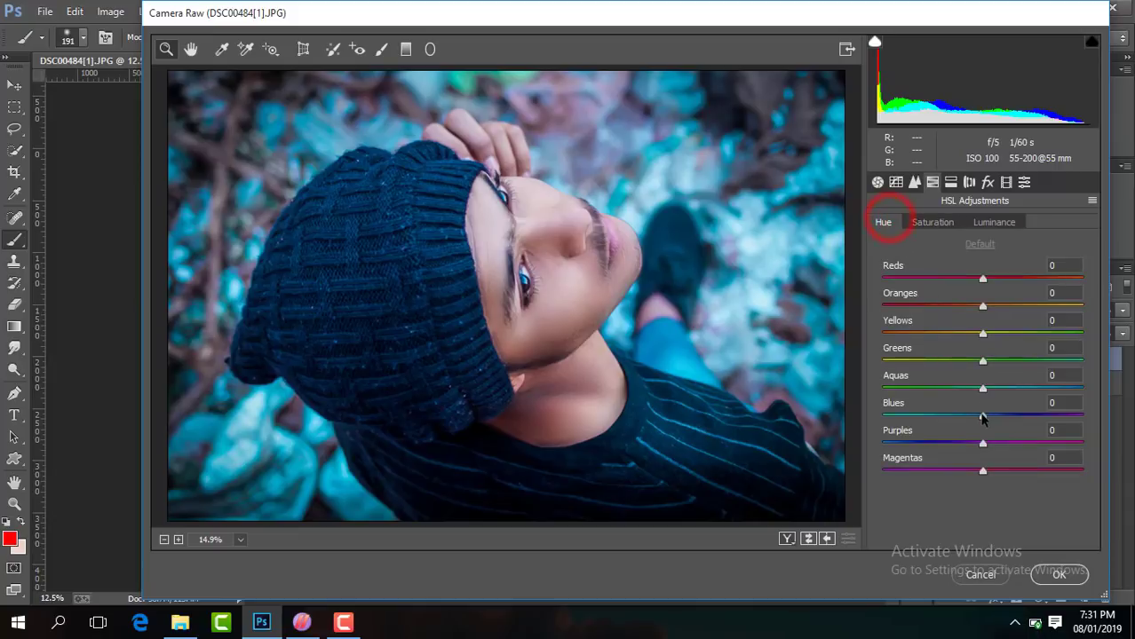
{"action": "left_click_drag", "start_coordinate": [968, 418], "coordinate": [972, 416]}
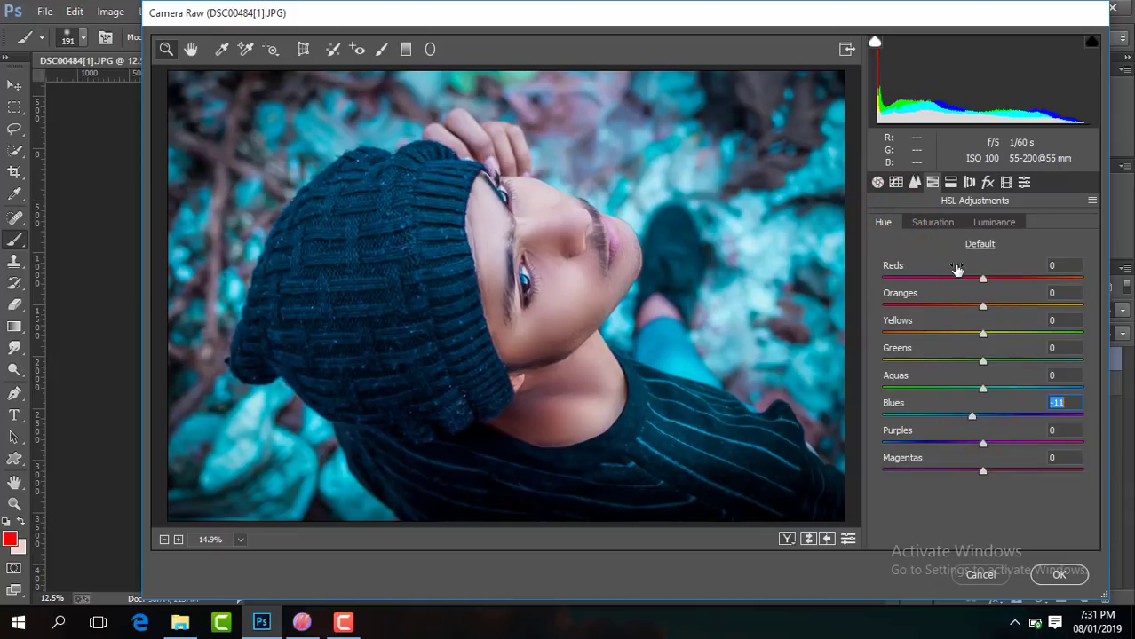
{"action": "left_click", "coordinate": [950, 222]}
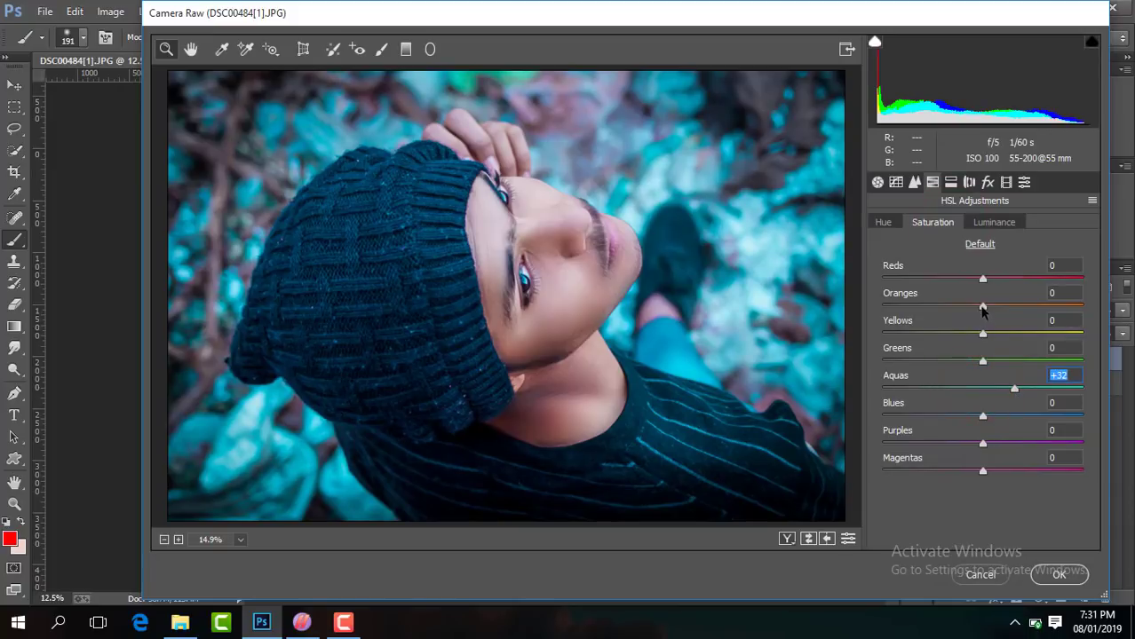
{"action": "left_click_drag", "start_coordinate": [982, 306], "coordinate": [971, 307]}
{"action": "left_click_drag", "start_coordinate": [982, 334], "coordinate": [923, 334]}
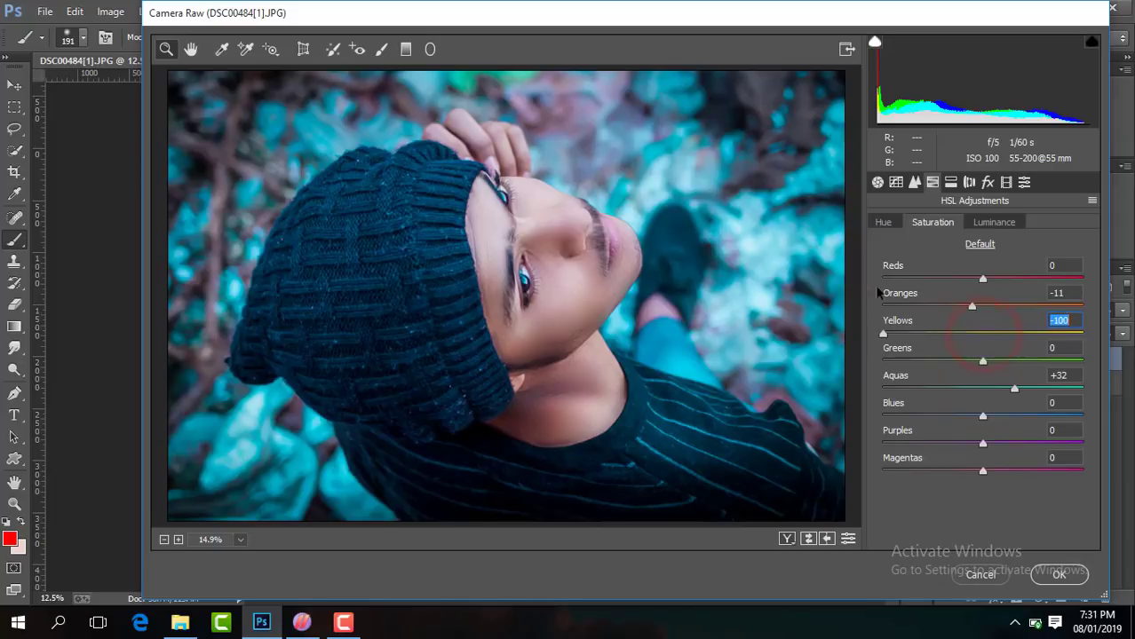
{"action": "left_click", "coordinate": [992, 222]}
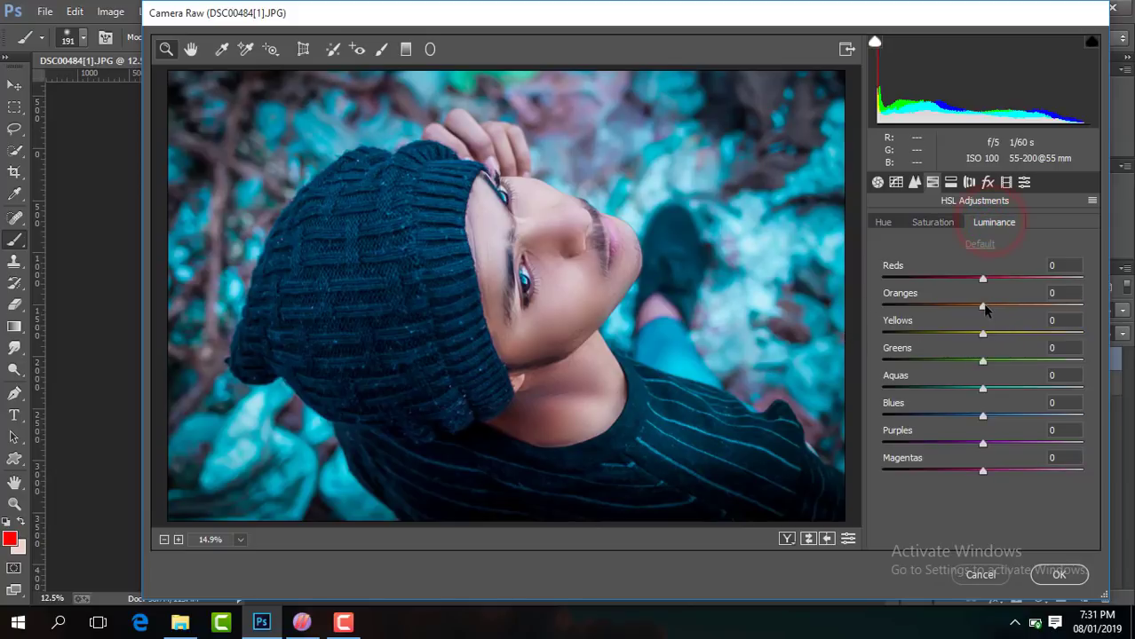
{"action": "left_click_drag", "start_coordinate": [982, 306], "coordinate": [992, 306]}
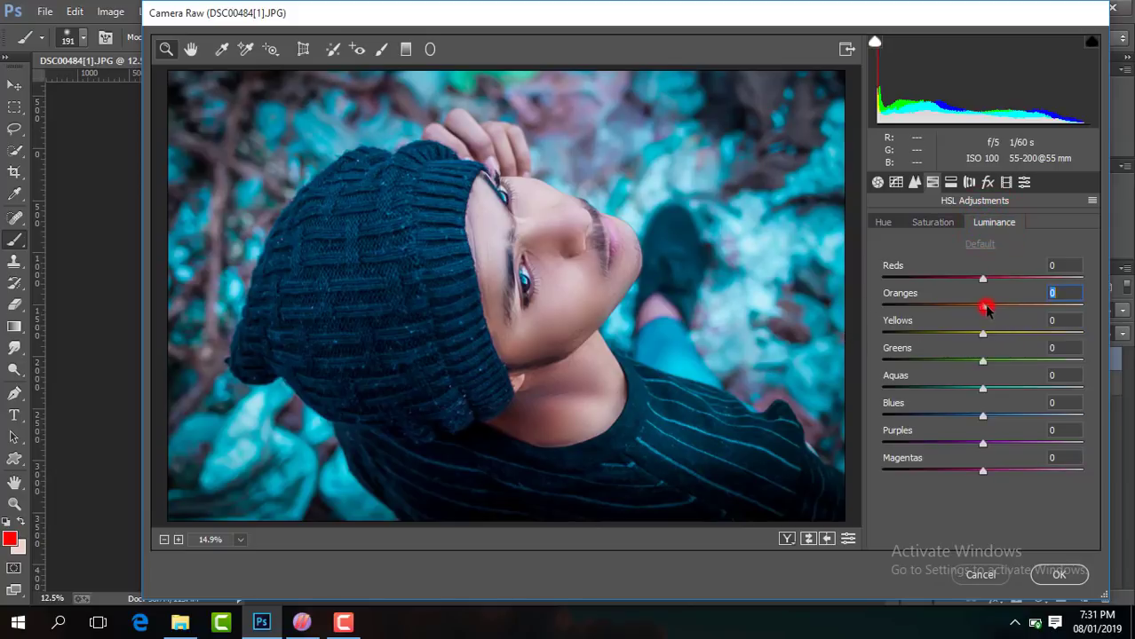
Add a -12 post-crop vignette and apply the Camera Raw edit to Layer 1.
{"action": "left_click", "coordinate": [987, 182]}
{"action": "left_click", "coordinate": [984, 399]}
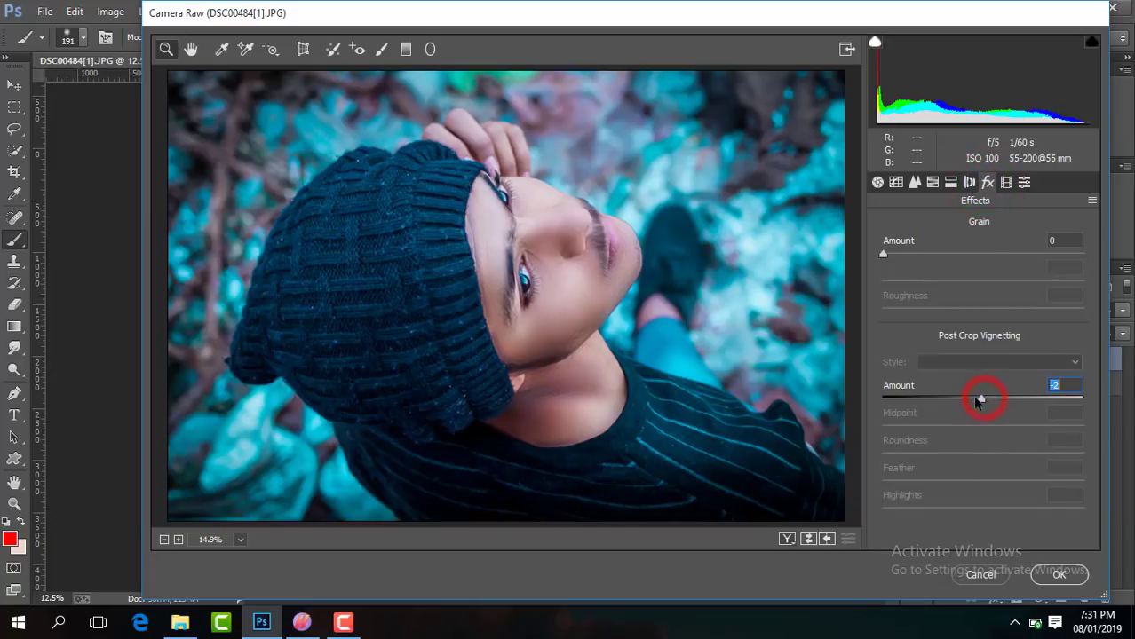
{"action": "left_click_drag", "start_coordinate": [984, 399], "coordinate": [972, 401]}
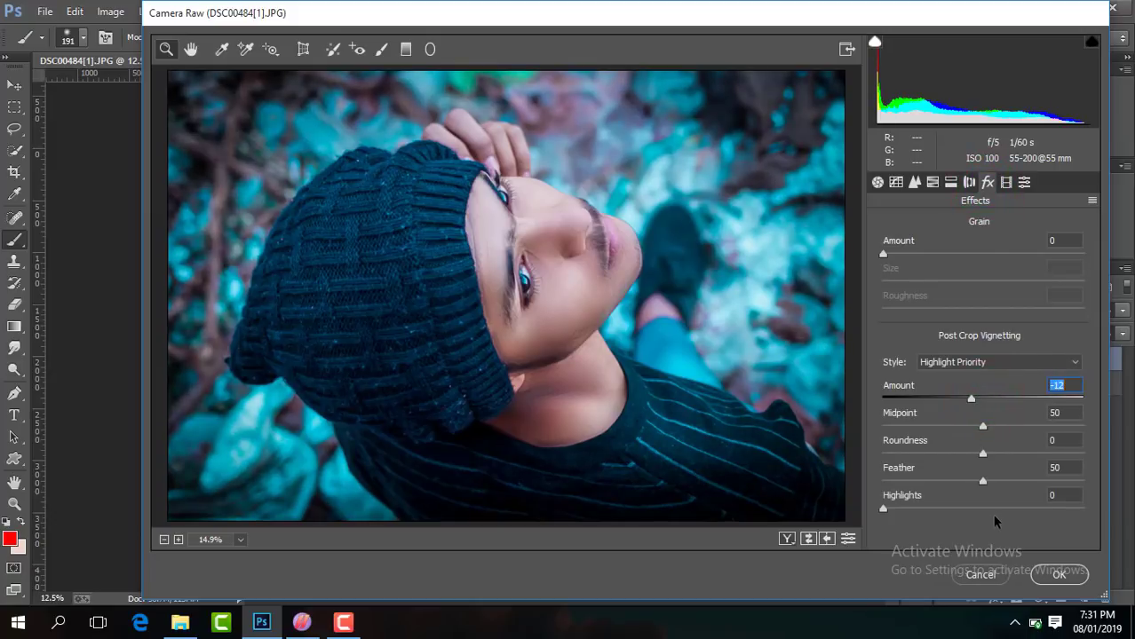
{"action": "left_click", "coordinate": [1041, 573]}
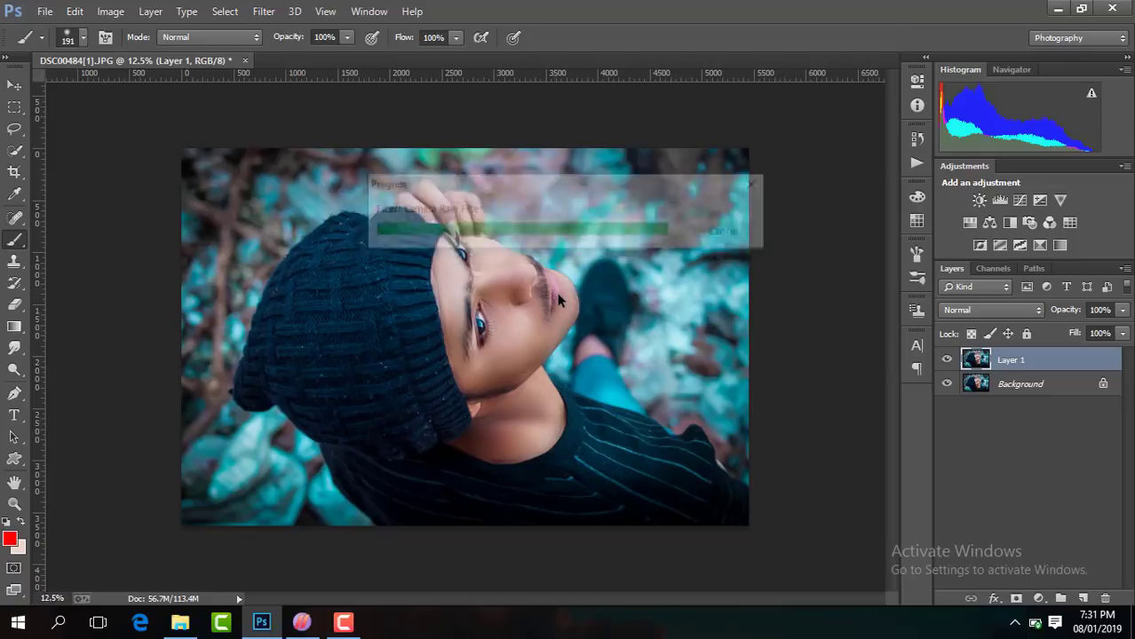
Zoom out and toggle Layer 1's visibility to compare before and after the grade.
{"action": "key", "text": "ctrl+minus"}
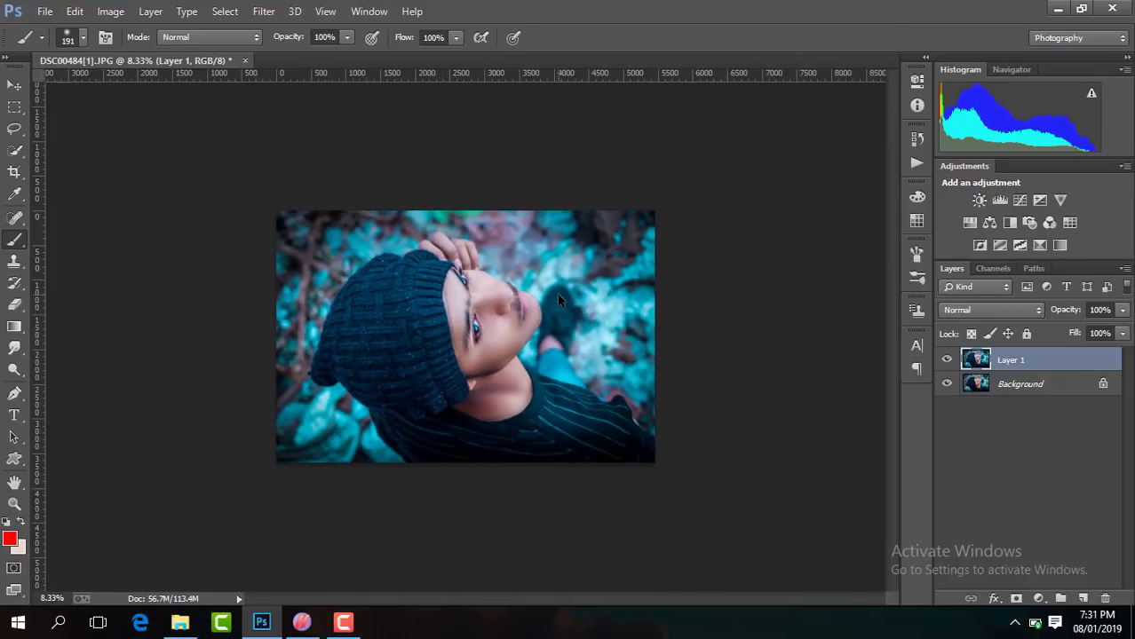
{"action": "key", "text": "ctrl+minus"}
{"action": "key", "text": "ctrl+minus"}
{"action": "key", "text": "ctrl+plus"}
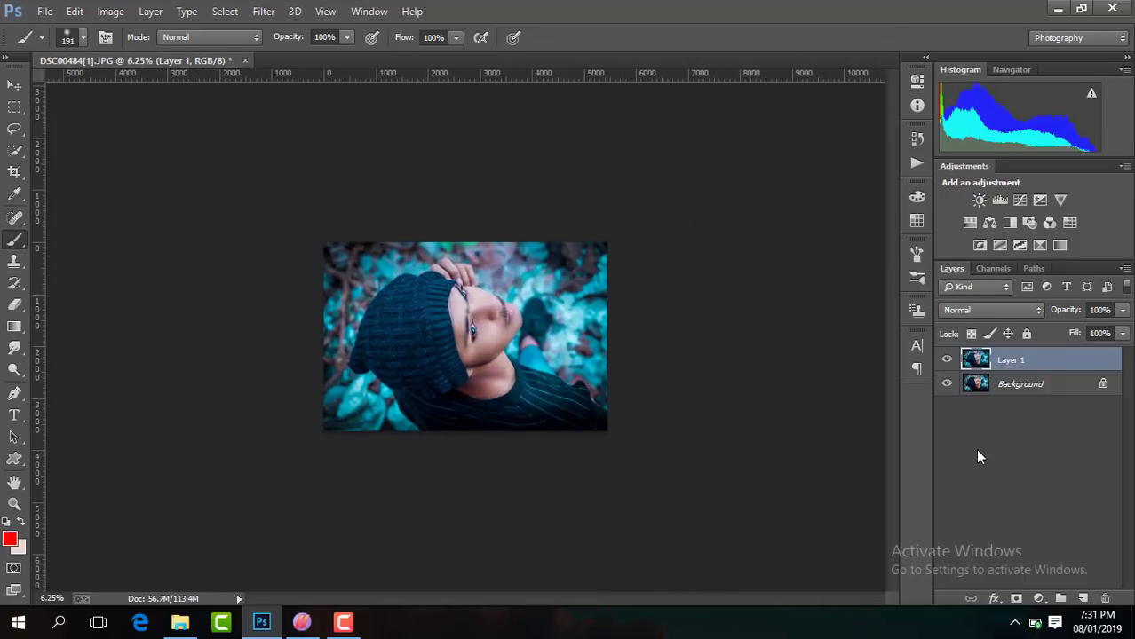
{"action": "left_click", "coordinate": [946, 359]}
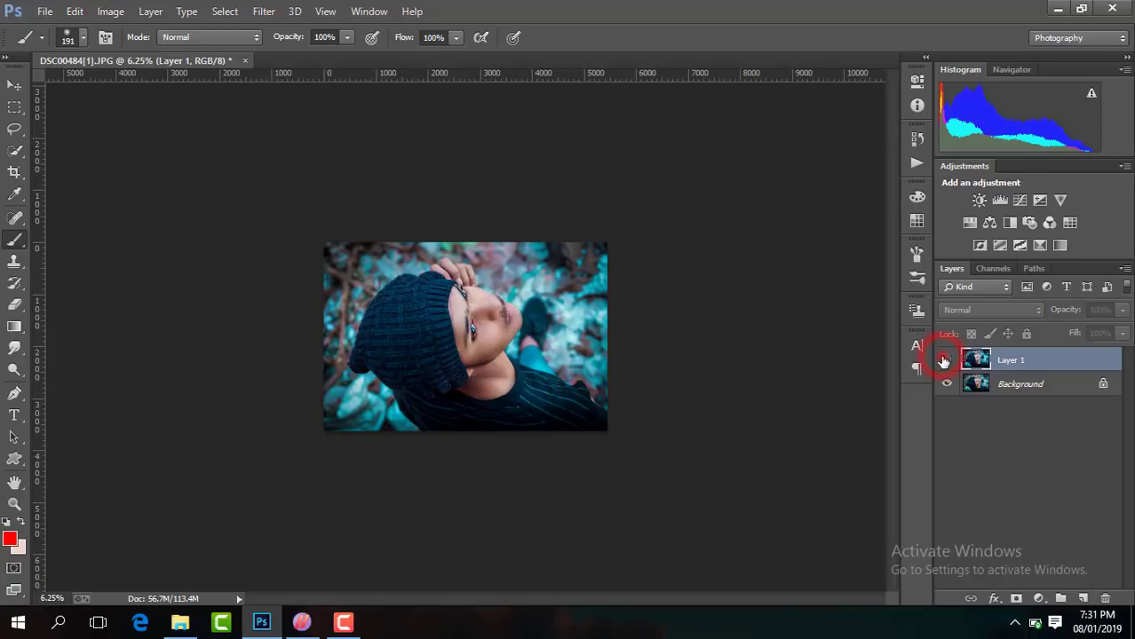
{"action": "left_click", "coordinate": [946, 359]}
Merge Visible layers, then duplicate the merged image onto a new Layer 1.
{"action": "right_click", "coordinate": [1022, 363]}
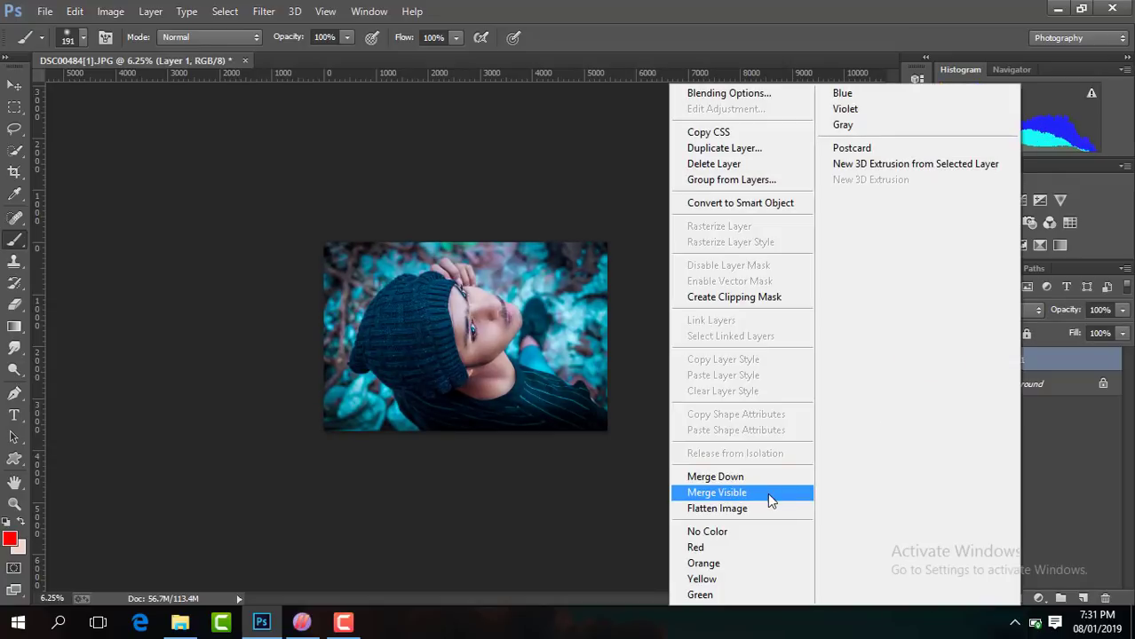
{"action": "left_click", "coordinate": [769, 497]}
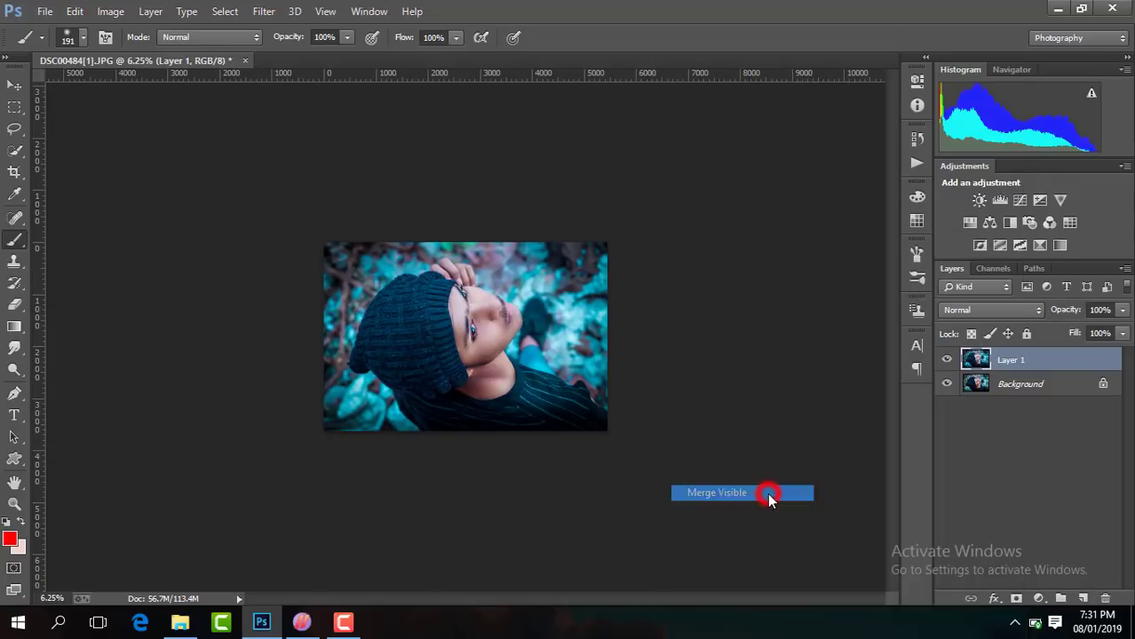
{"action": "key", "text": "ctrl+j"}
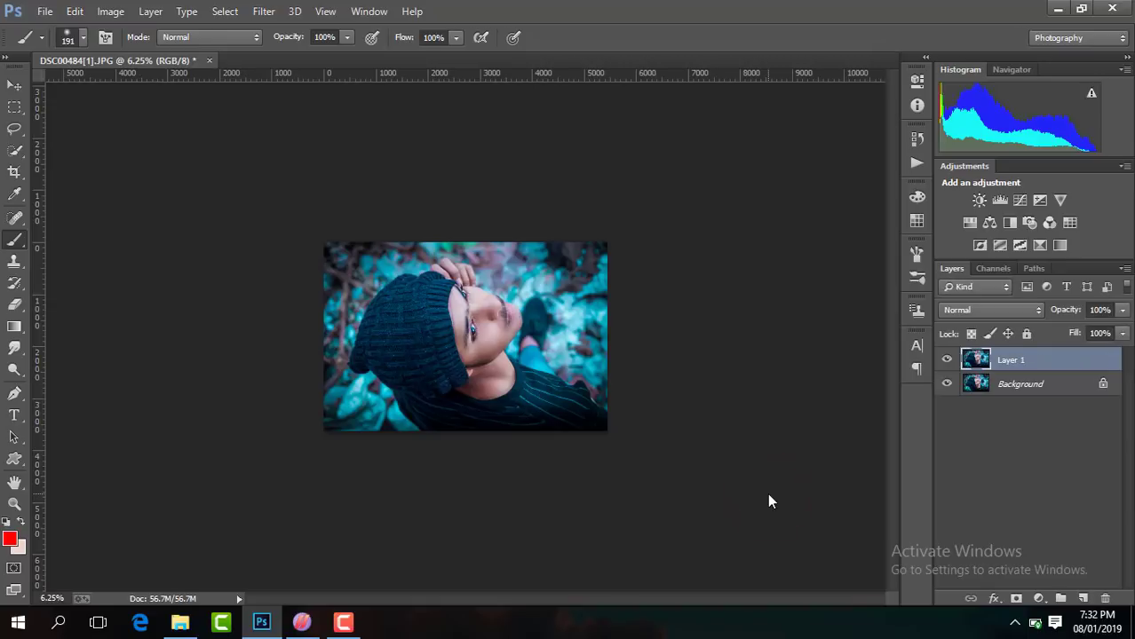
Run Imagenomic Noiseware Professional on Layer 1 with default settings, previewing the whole image.
{"action": "left_click", "coordinate": [263, 12]}
{"action": "mouse_move", "coordinate": [290, 424]}
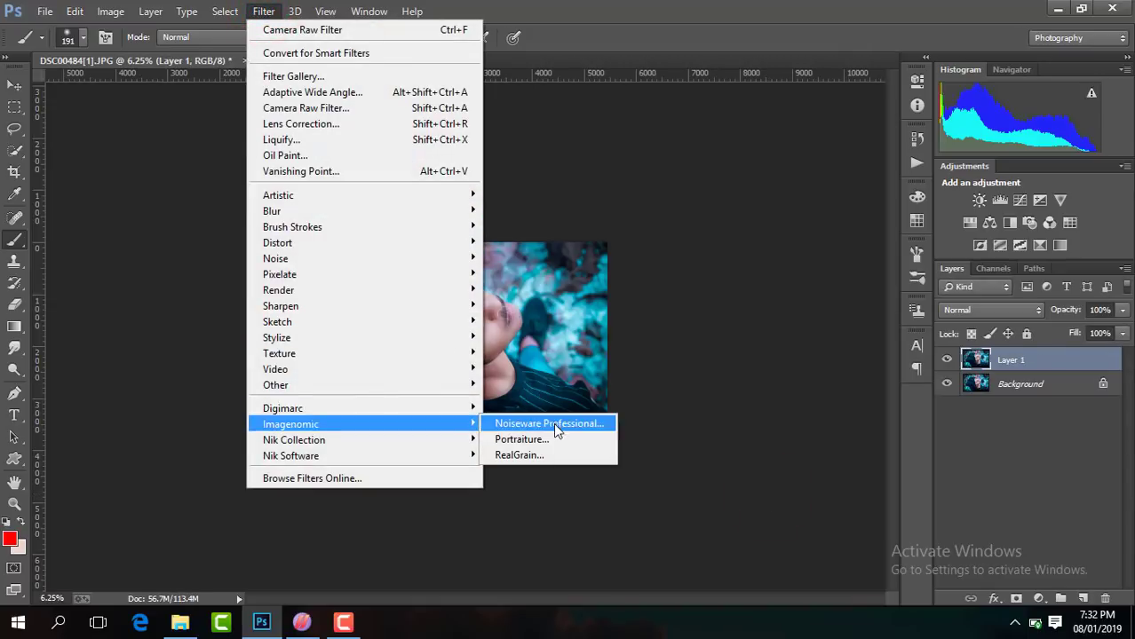
{"action": "left_click", "coordinate": [553, 424]}
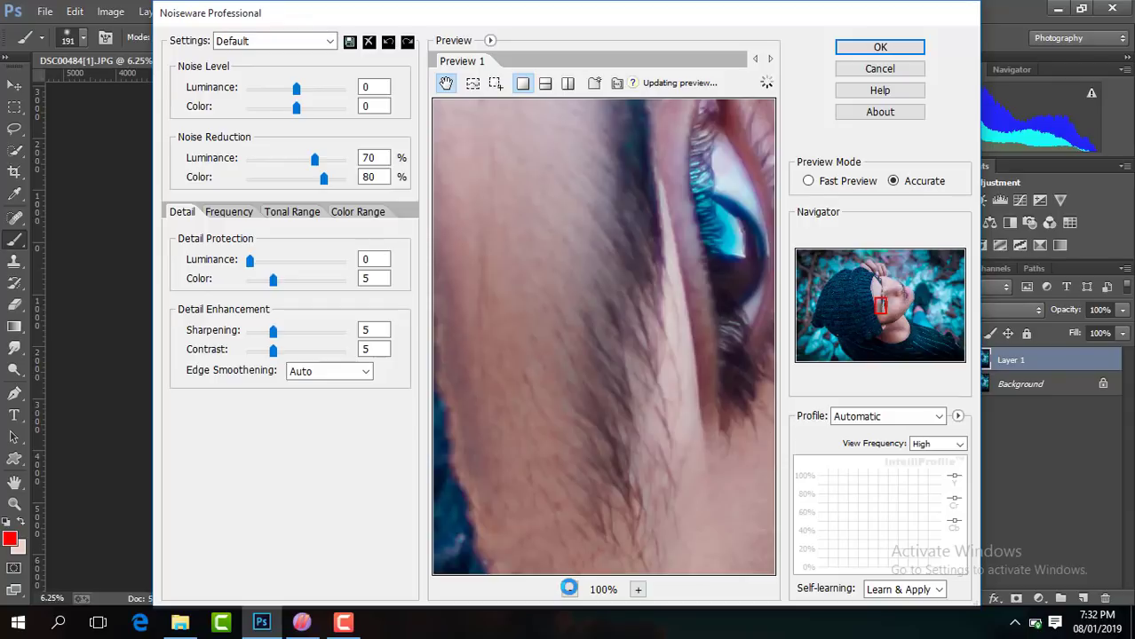
{"action": "left_click", "coordinate": [569, 589]}
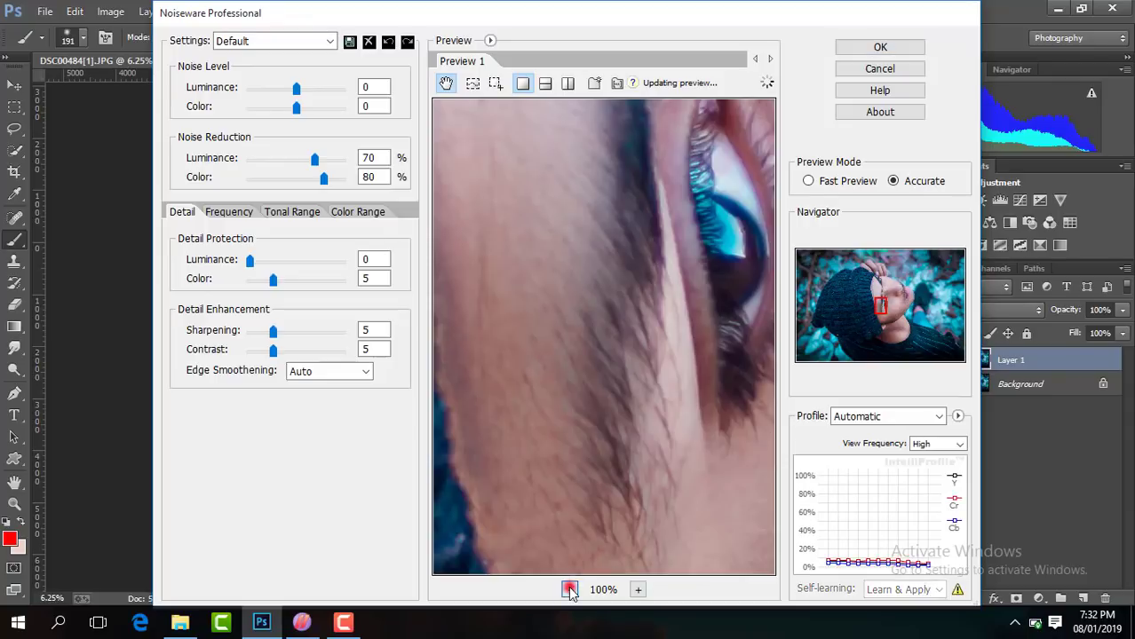
{"action": "left_click", "coordinate": [569, 590]}
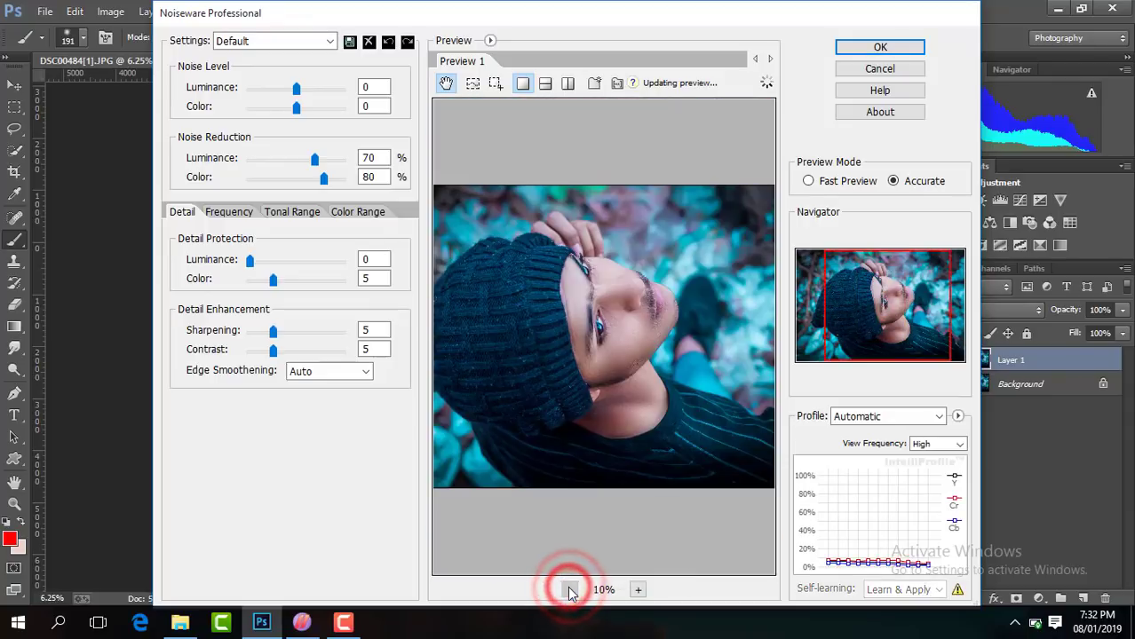
{"action": "left_click", "coordinate": [890, 47]}
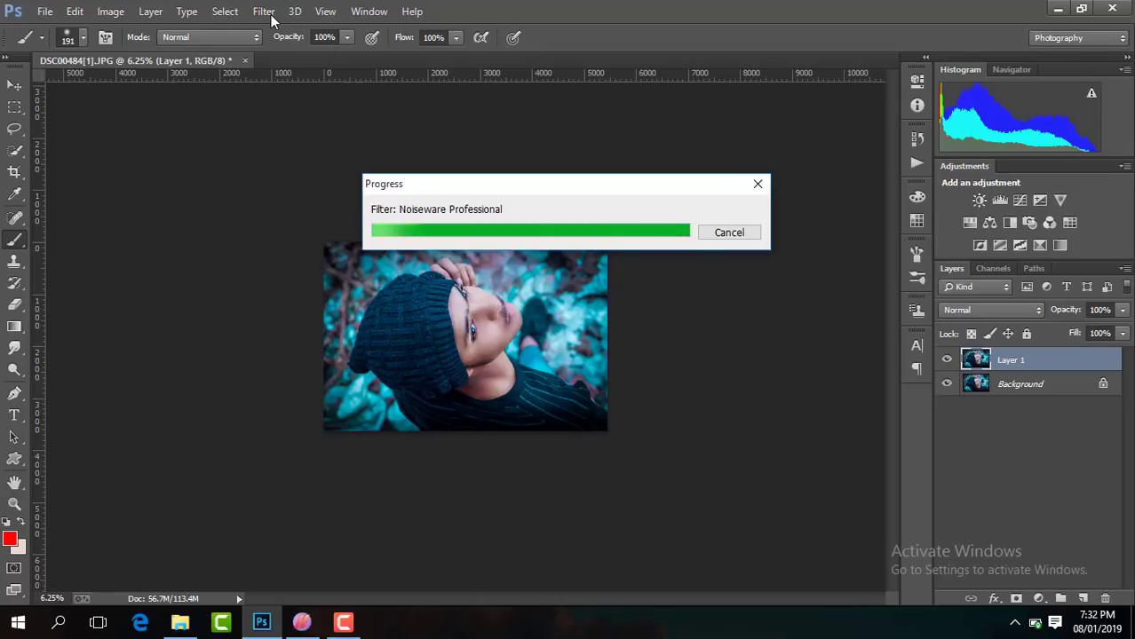
Apply Imagenomic Portraiture to Layer 1 using its Default preset.
{"action": "left_click", "coordinate": [263, 12]}
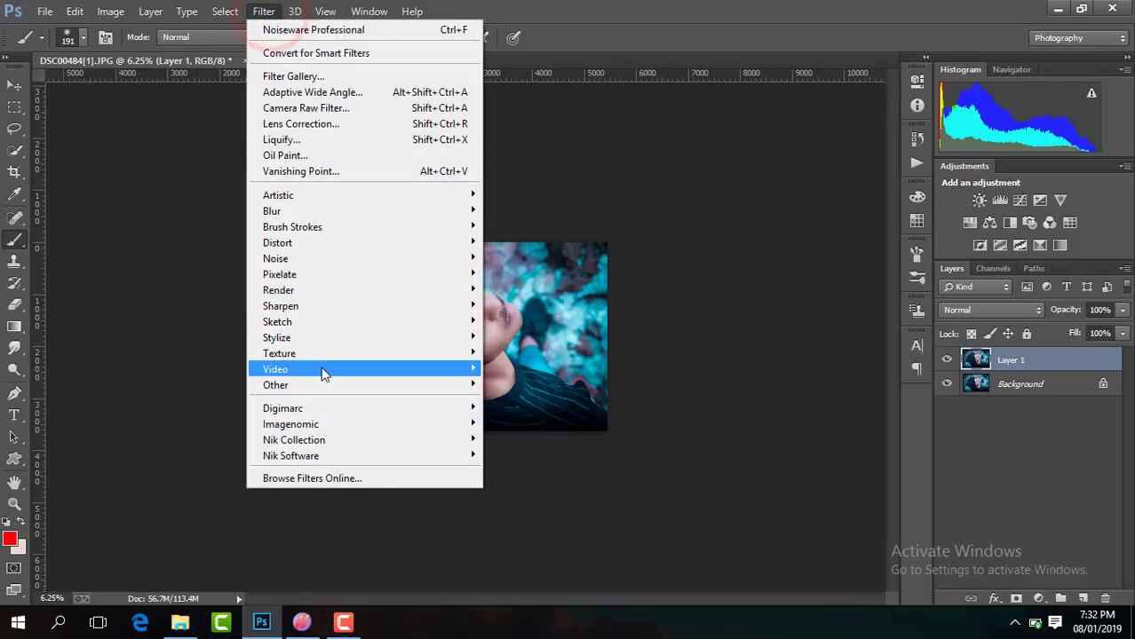
{"action": "mouse_move", "coordinate": [331, 424]}
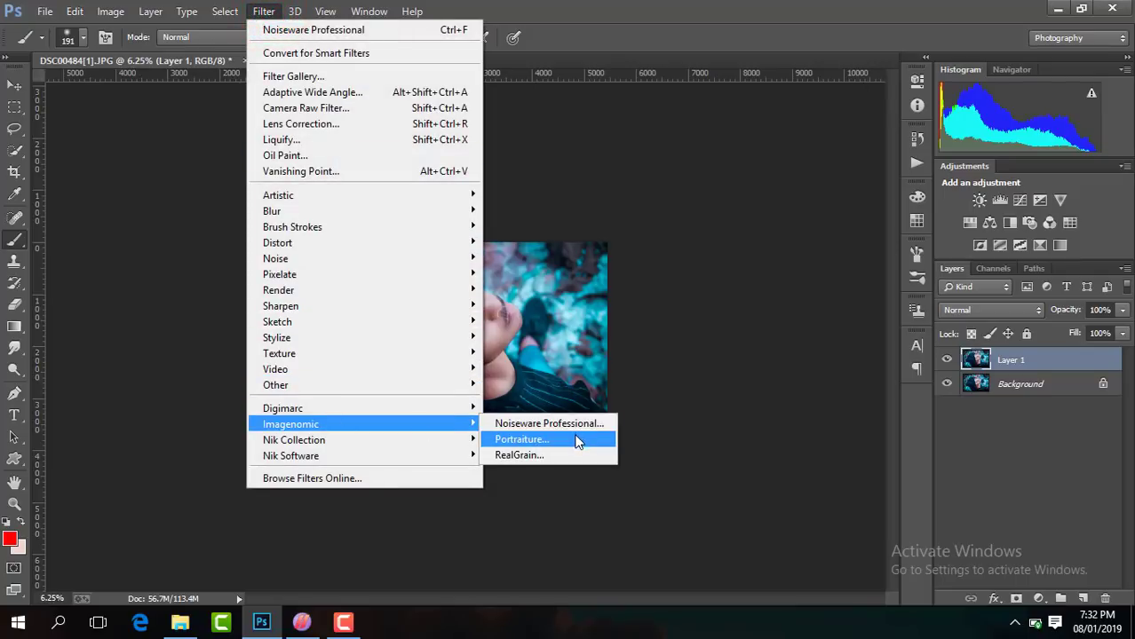
{"action": "left_click", "coordinate": [576, 437]}
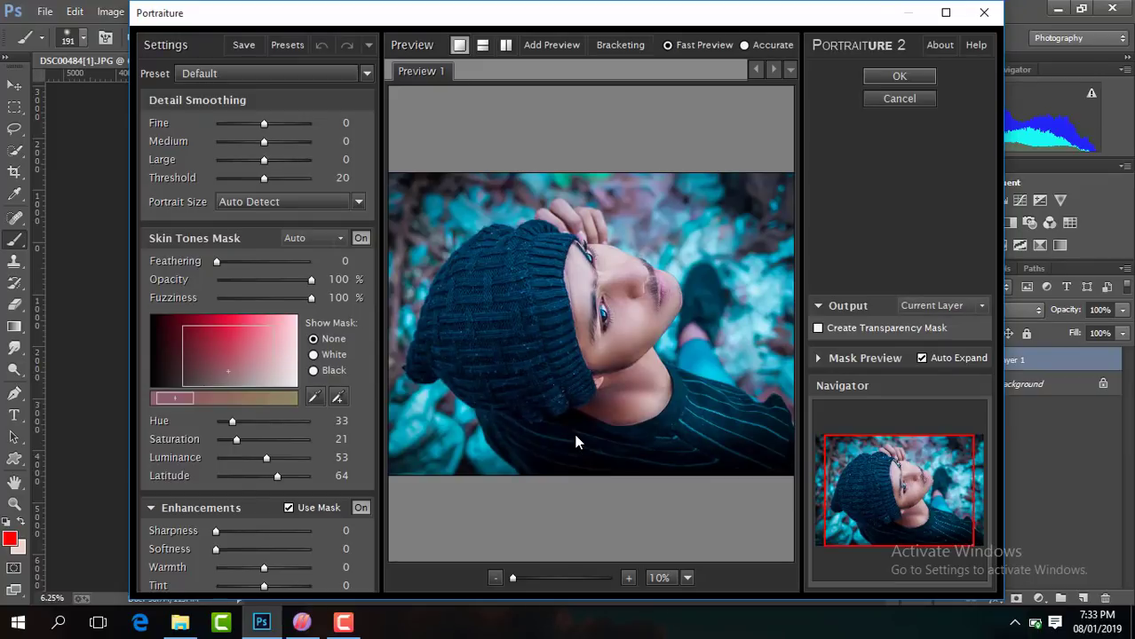
{"action": "left_click", "coordinate": [901, 77]}
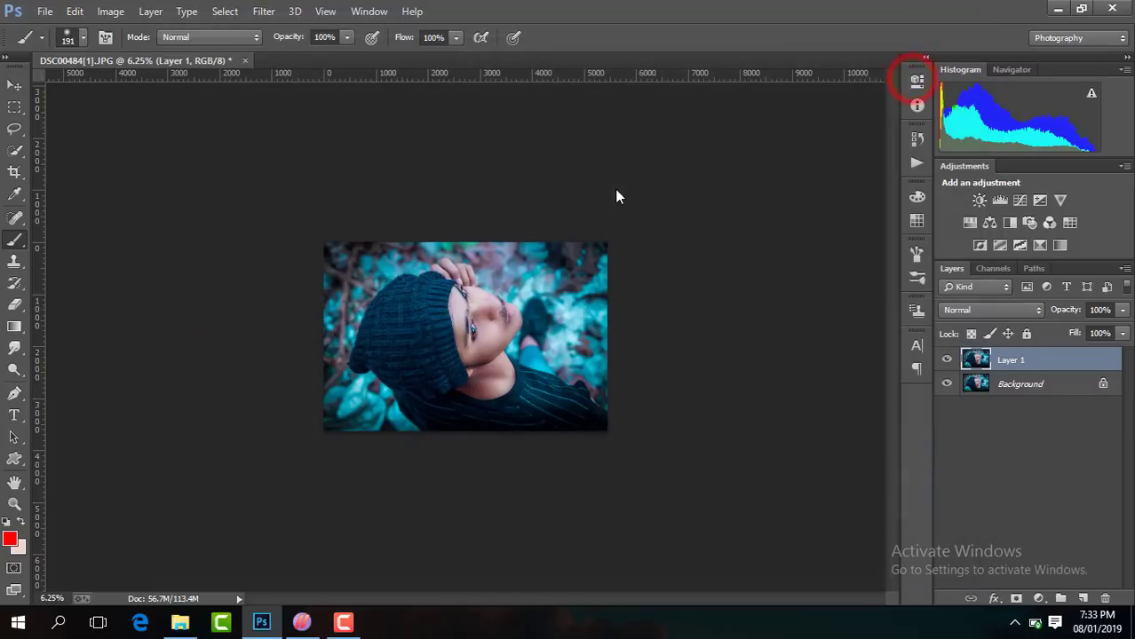